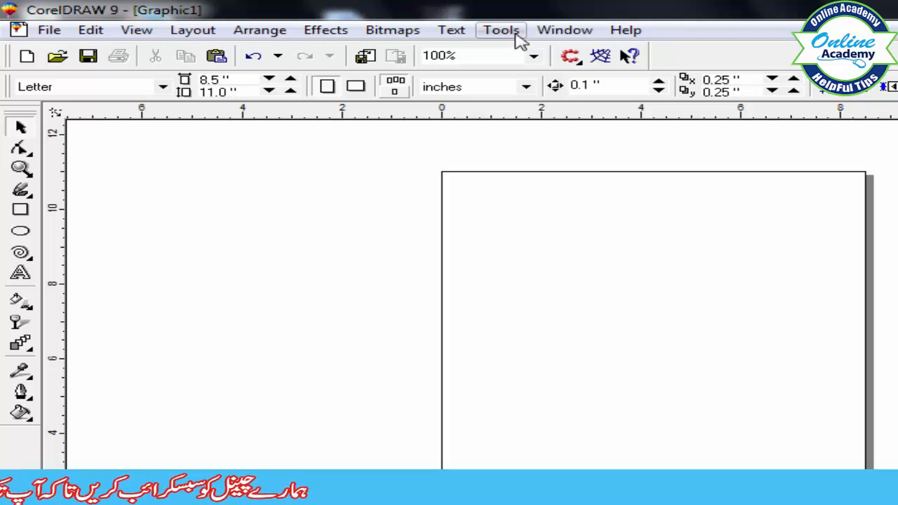
Examine the General workspace settings in the program options, then close the options.
{"action": "left_click", "coordinate": [518, 38]}
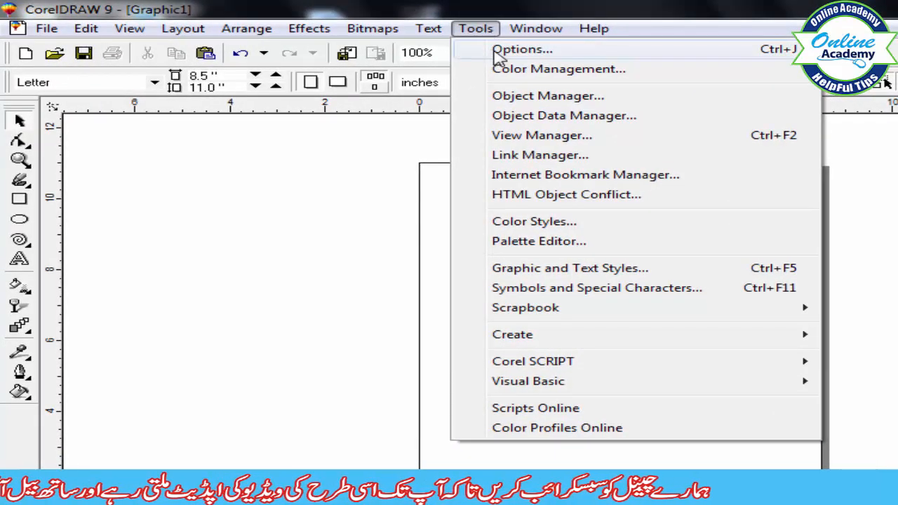
{"action": "left_click", "coordinate": [588, 57]}
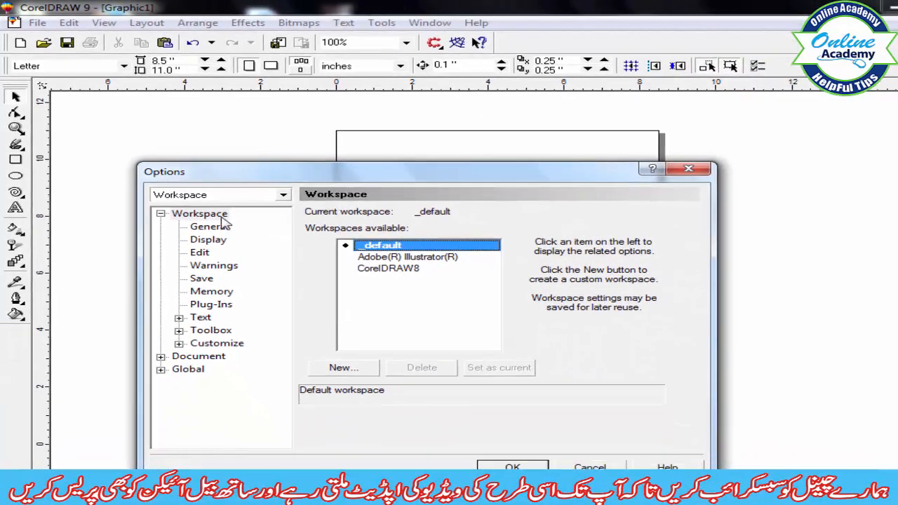
{"action": "left_click", "coordinate": [221, 227]}
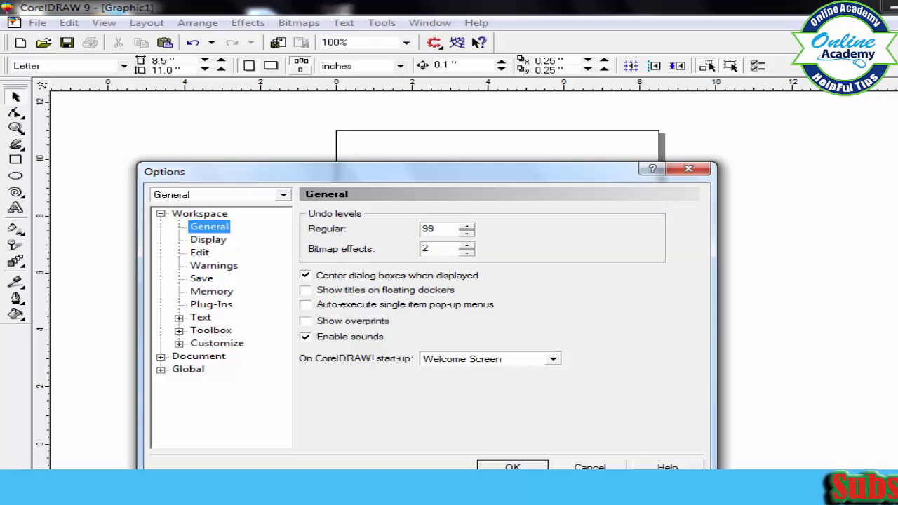
{"action": "left_click", "coordinate": [513, 465]}
Open the Color Styles docker and try to place artistic text on the page.
{"action": "left_click", "coordinate": [384, 28]}
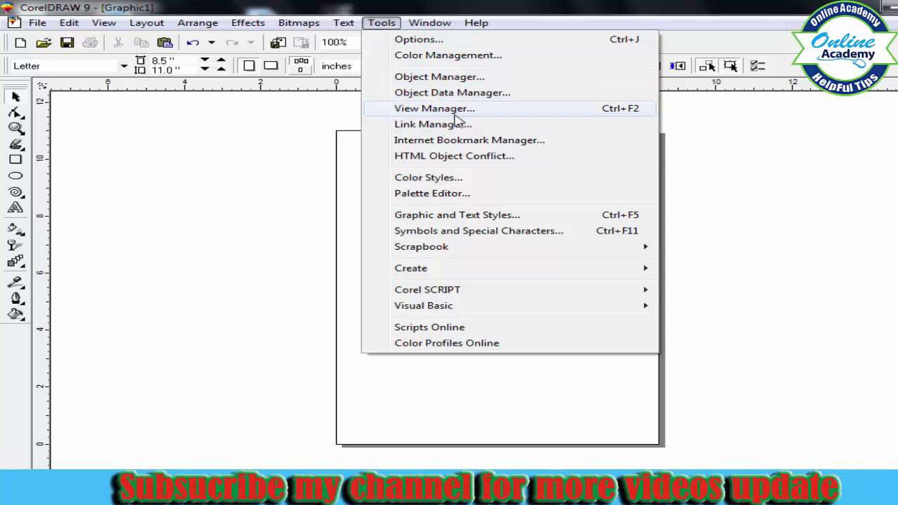
{"action": "left_click", "coordinate": [431, 181]}
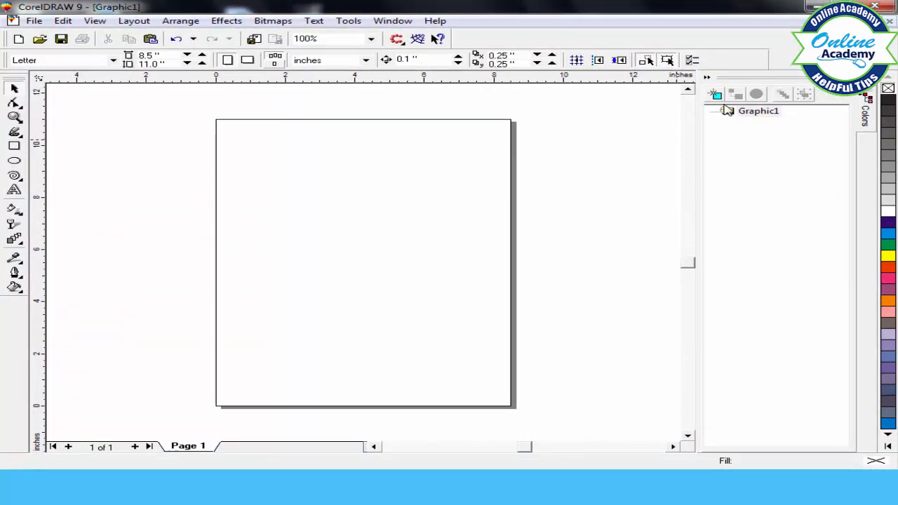
{"action": "left_click", "coordinate": [14, 190]}
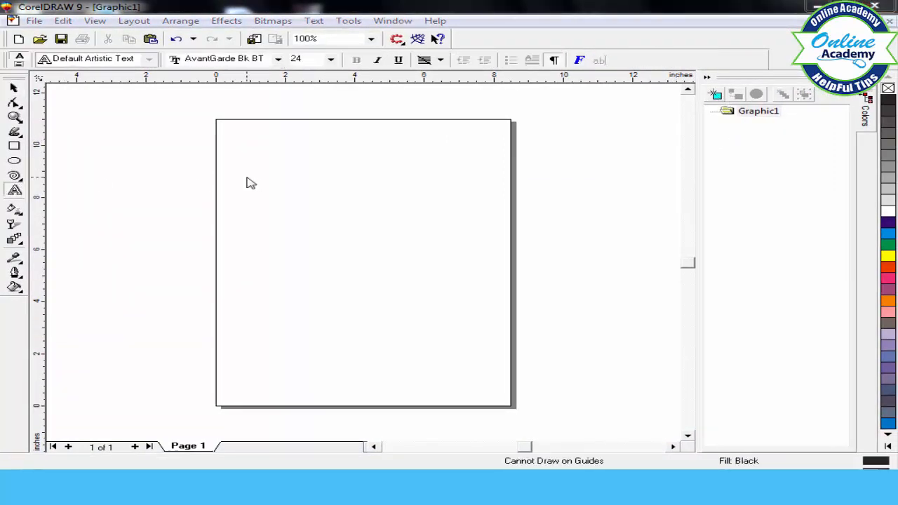
{"action": "left_click", "coordinate": [321, 173]}
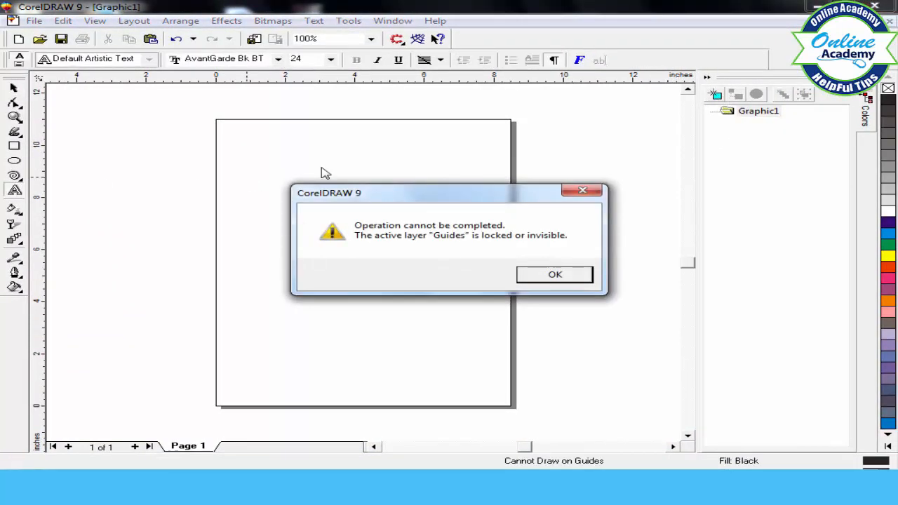
{"action": "left_click", "coordinate": [582, 190]}
{"action": "left_click", "coordinate": [373, 206]}
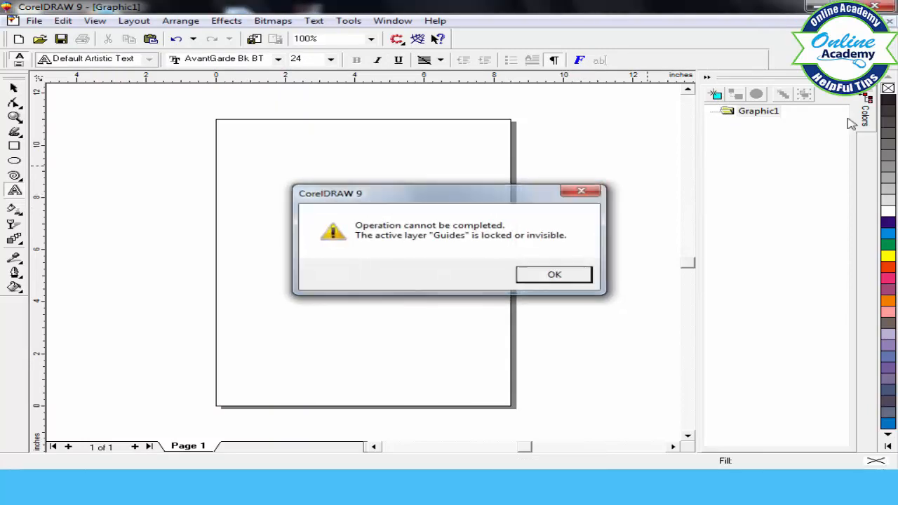
{"action": "left_click", "coordinate": [591, 192]}
{"action": "left_click", "coordinate": [870, 76]}
{"action": "left_click", "coordinate": [327, 186]}
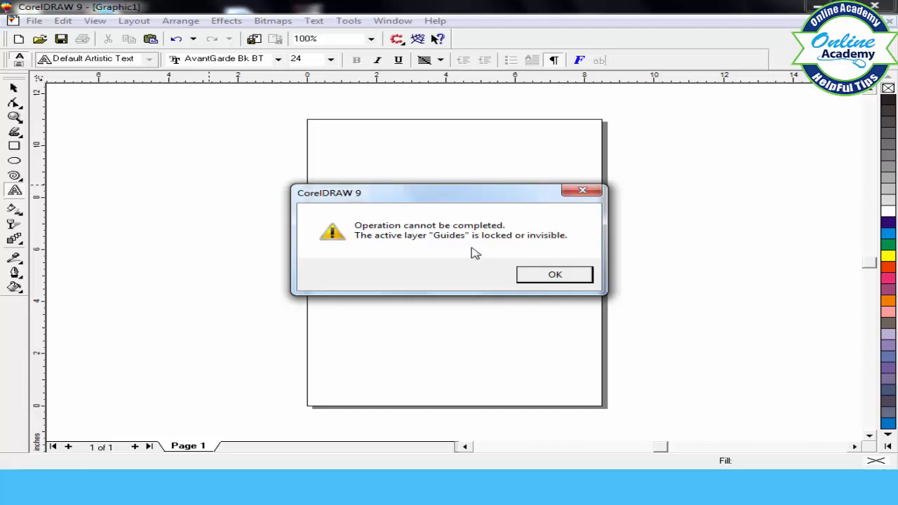
{"action": "left_click", "coordinate": [554, 275]}
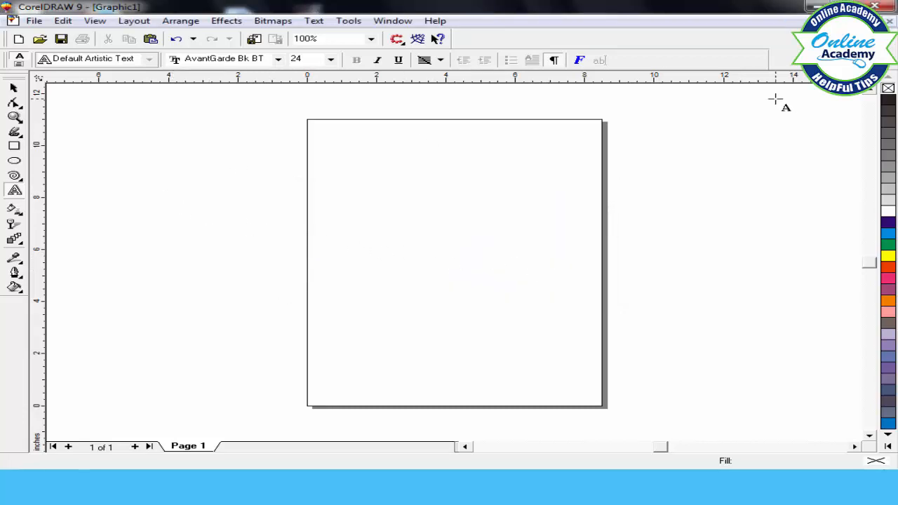
Restart CorelDRAW 9, leaving the clipboard data available for other applications, and start a new graphic.
{"action": "left_click", "coordinate": [874, 7]}
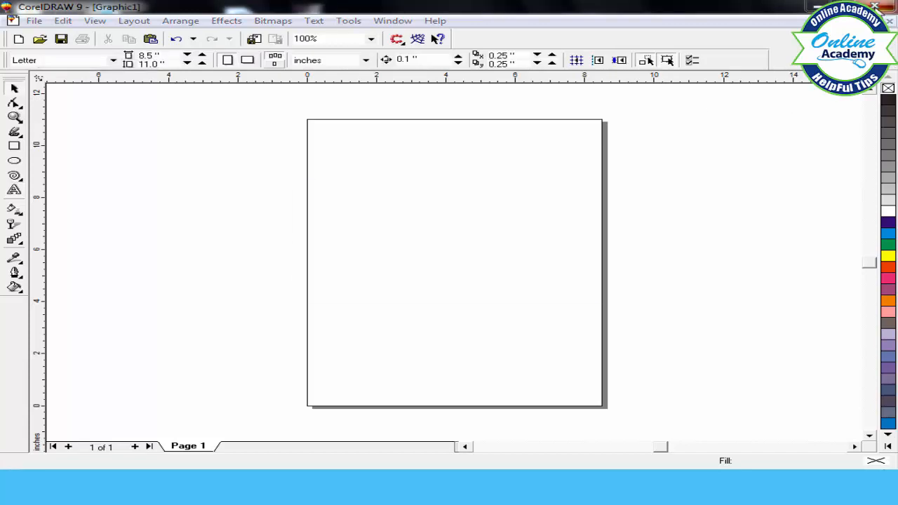
{"action": "left_click", "coordinate": [464, 277]}
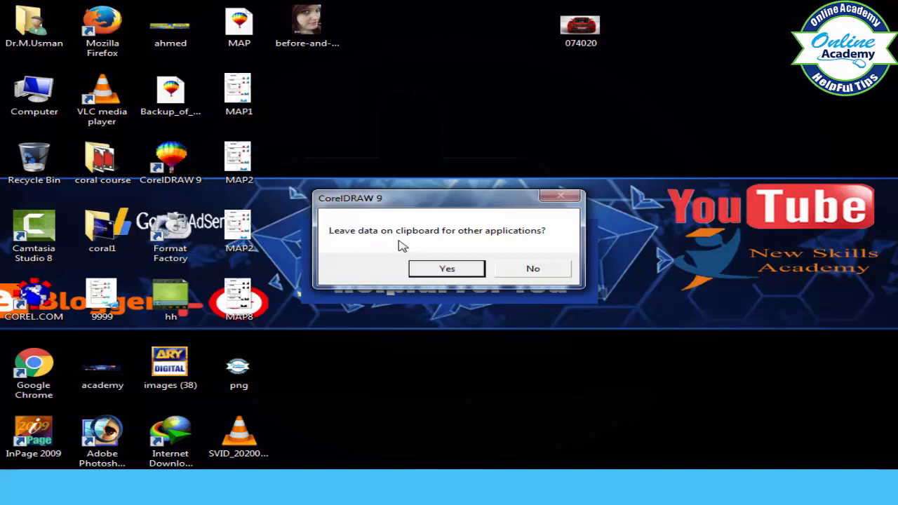
{"action": "left_click", "coordinate": [447, 269]}
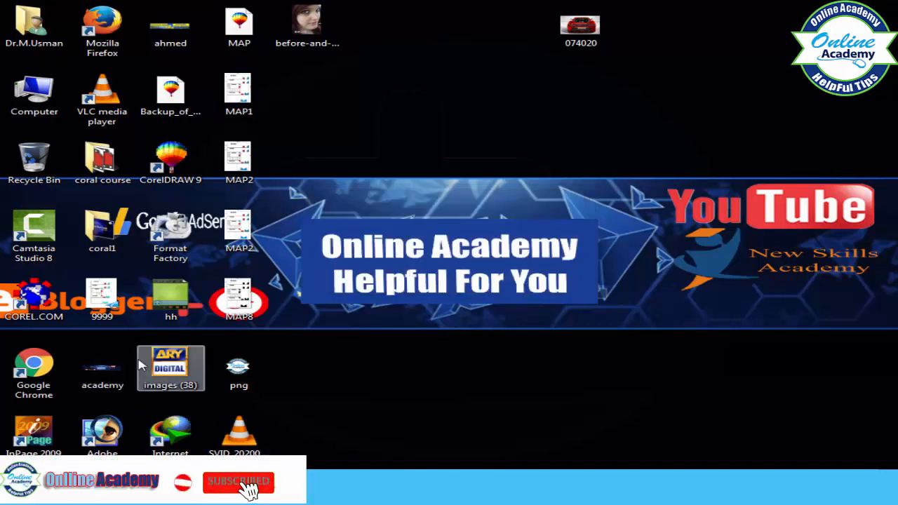
{"action": "double_click", "coordinate": [167, 158]}
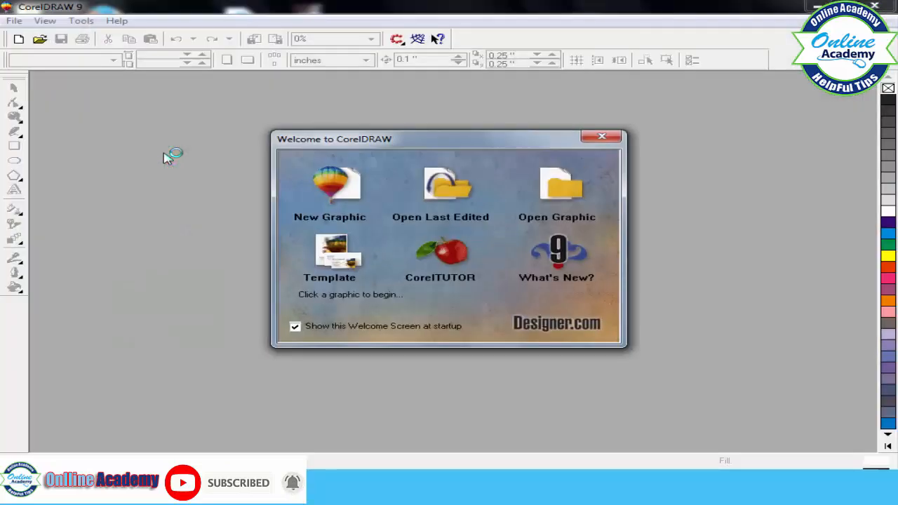
{"action": "left_click", "coordinate": [329, 187]}
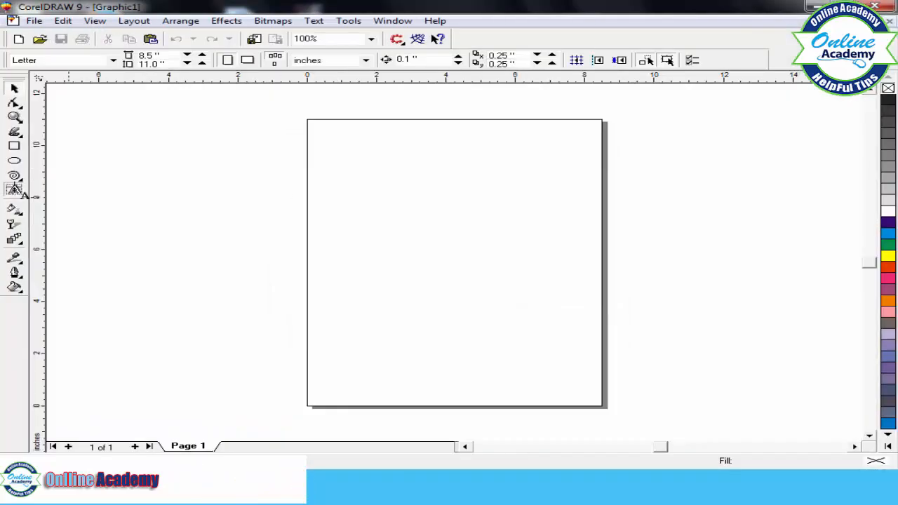
Add the artistic text "Online academy" in the upper part of the page and select it as an object.
{"action": "left_click", "coordinate": [14, 189]}
{"action": "left_click", "coordinate": [353, 185]}
{"action": "type", "text": "o"}
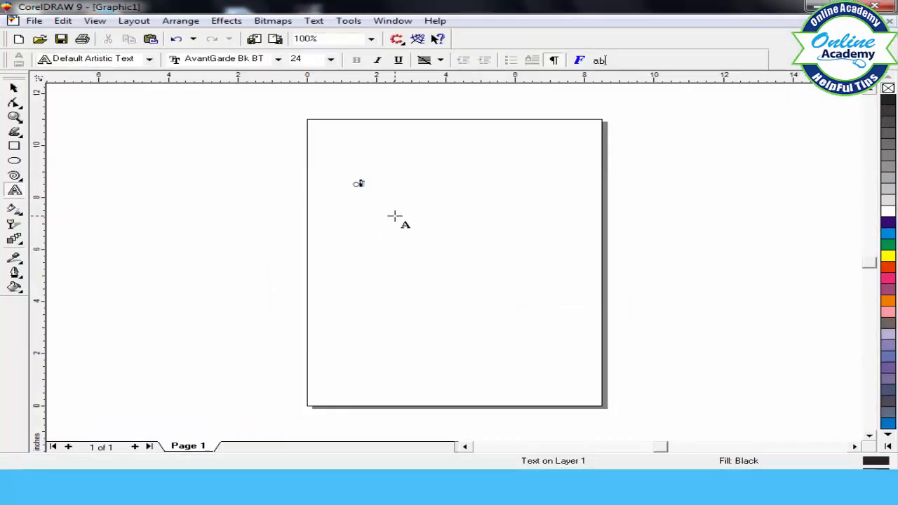
{"action": "type", "text": "nline academy"}
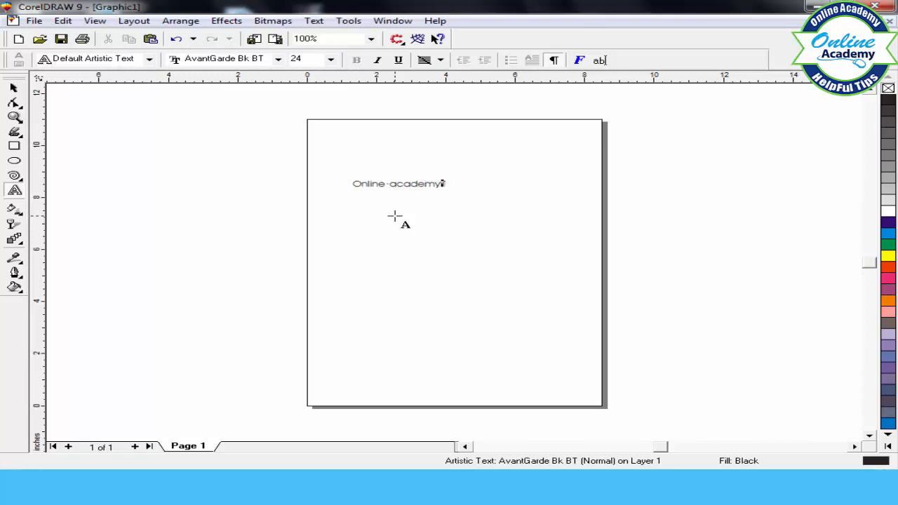
{"action": "left_click", "coordinate": [14, 88]}
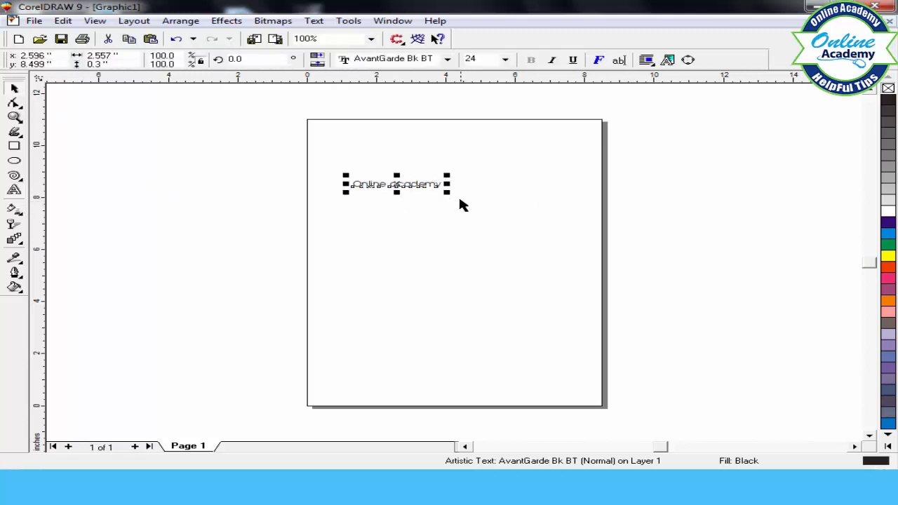
Enlarge the "Online academy" text to about 58.6 pt and move it left across the page's edge.
{"action": "left_click_drag", "start_coordinate": [447, 192], "coordinate": [573, 260]}
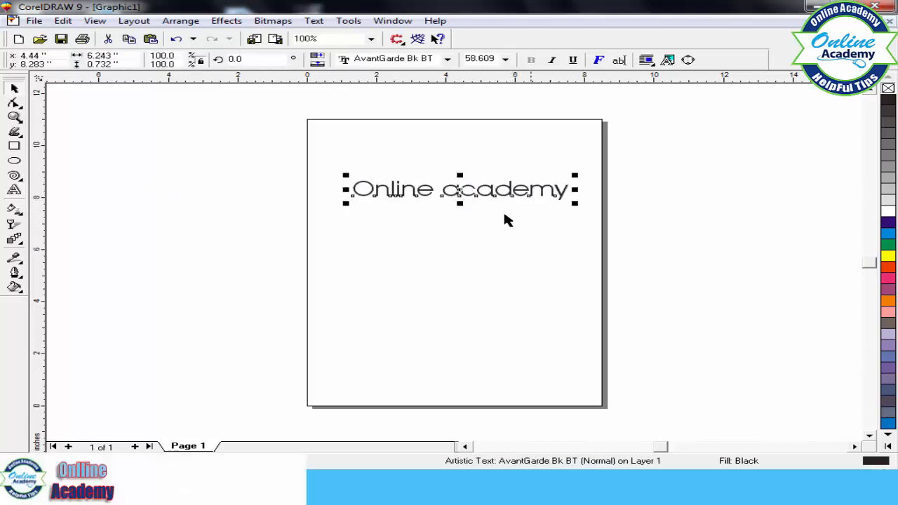
{"action": "left_click", "coordinate": [477, 190]}
{"action": "left_click_drag", "start_coordinate": [525, 189], "coordinate": [412, 183]}
Set the text's font to Comic Sans MS and enlarge it to about 67 pt.
{"action": "left_click", "coordinate": [447, 59]}
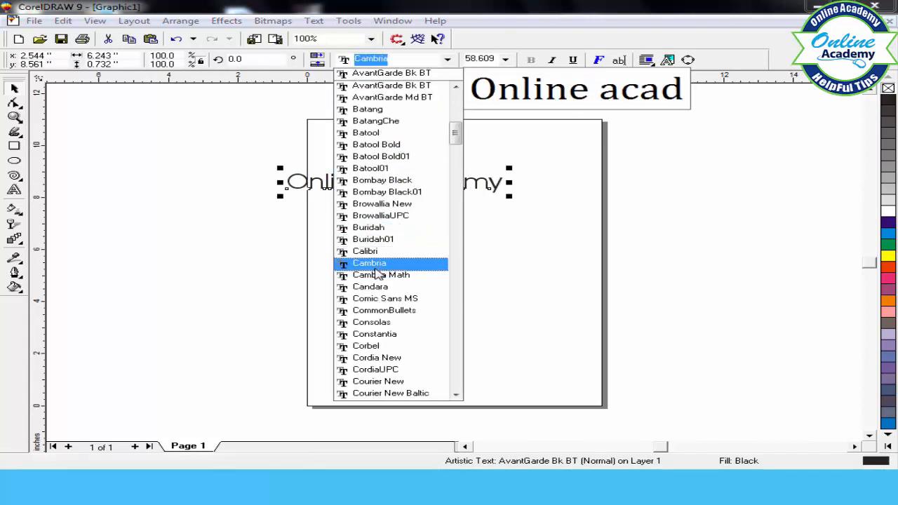
{"action": "left_click", "coordinate": [377, 300]}
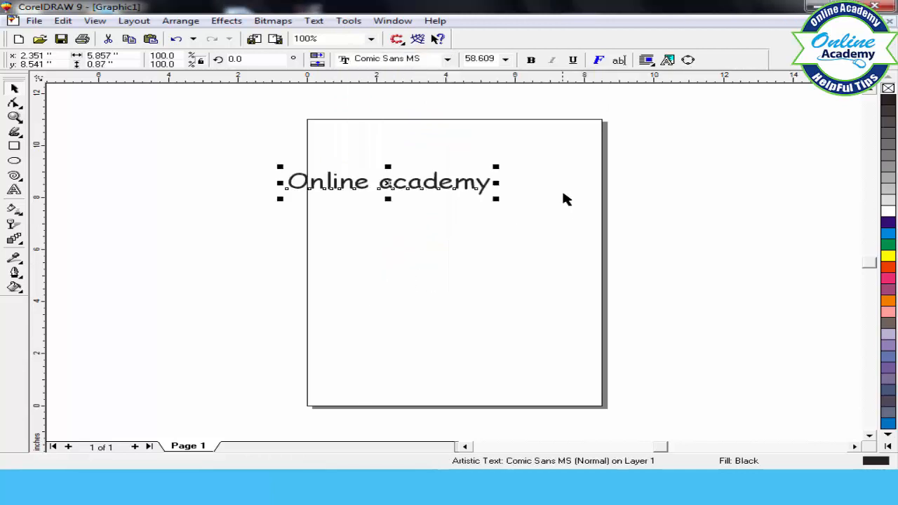
{"action": "left_click_drag", "start_coordinate": [495, 200], "coordinate": [525, 226]}
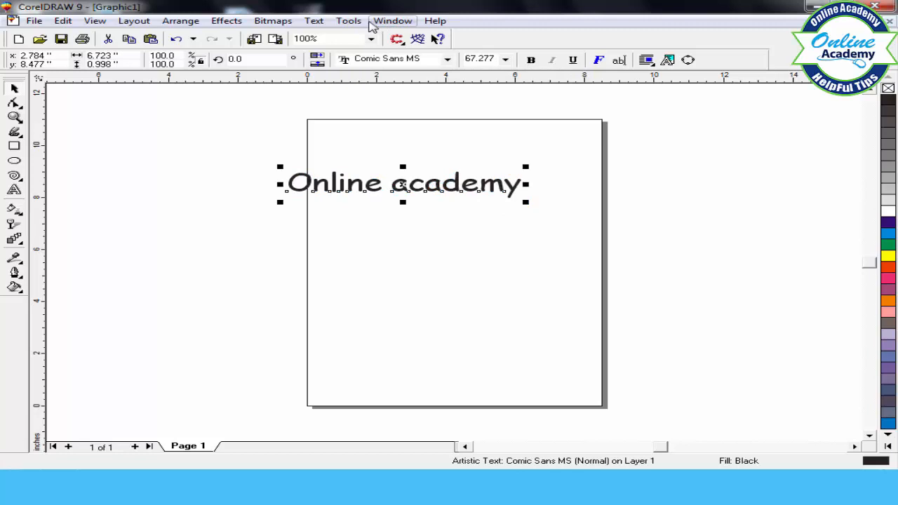
Open the Color Styles docker and fill the "Online academy" text with red after trying other palette colours.
{"action": "left_click", "coordinate": [348, 21]}
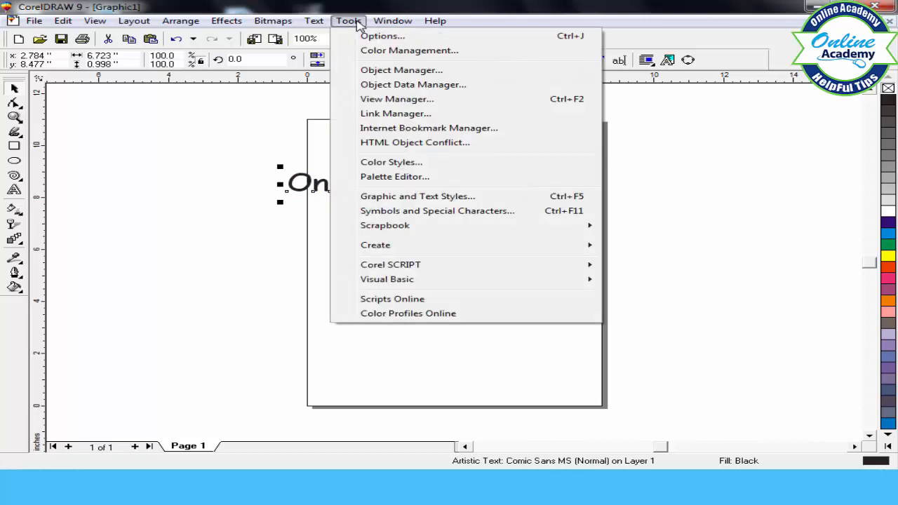
{"action": "left_click", "coordinate": [384, 163]}
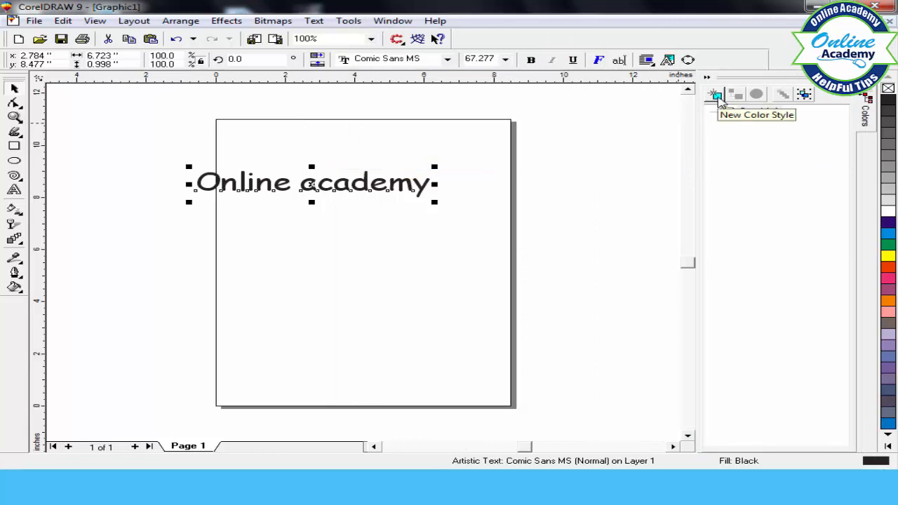
{"action": "left_click", "coordinate": [890, 446]}
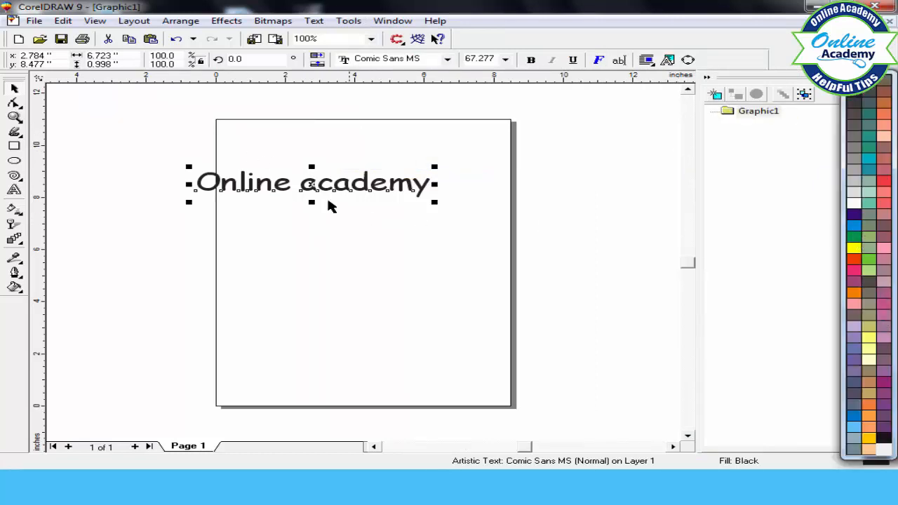
{"action": "left_click", "coordinate": [853, 215]}
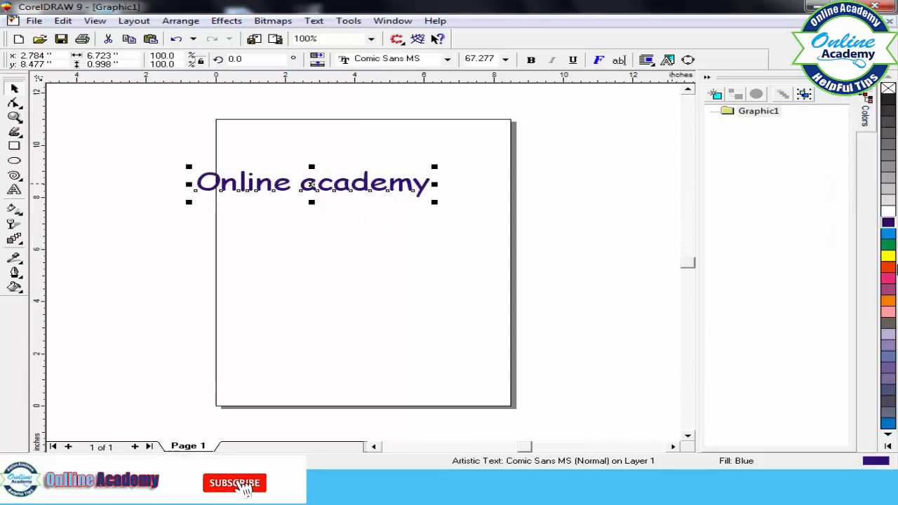
{"action": "left_click", "coordinate": [888, 256]}
{"action": "left_click", "coordinate": [888, 268]}
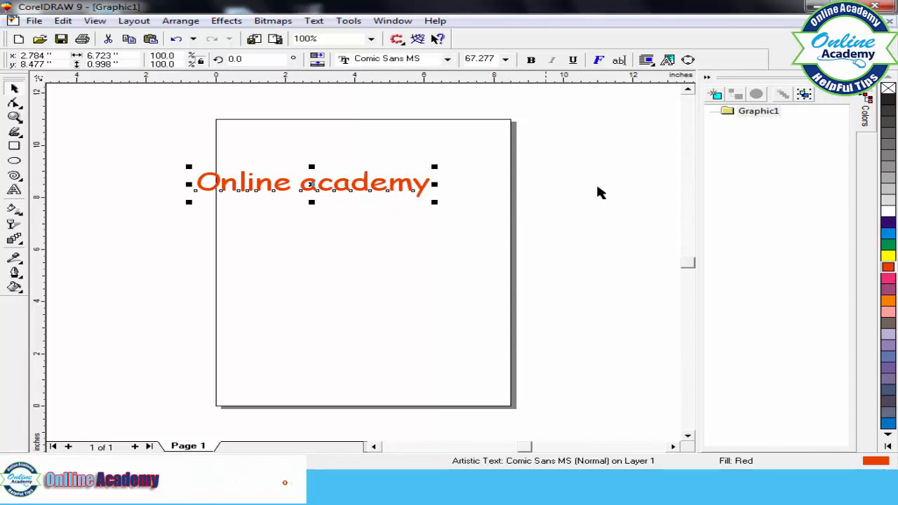
Create a green CMYK color style with C 77, M 0, Y 99, K 0 and select it in the document's style list.
{"action": "left_click", "coordinate": [719, 95]}
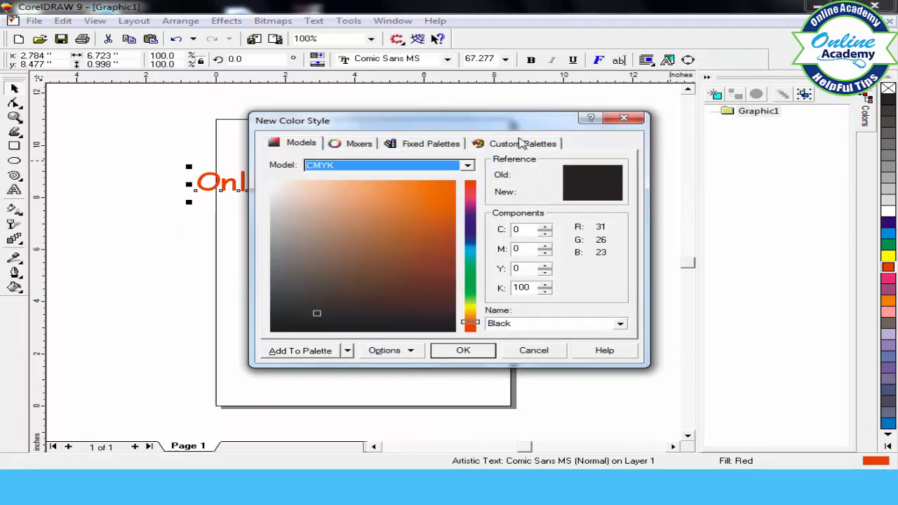
{"action": "left_click_drag", "start_coordinate": [492, 129], "coordinate": [679, 175]}
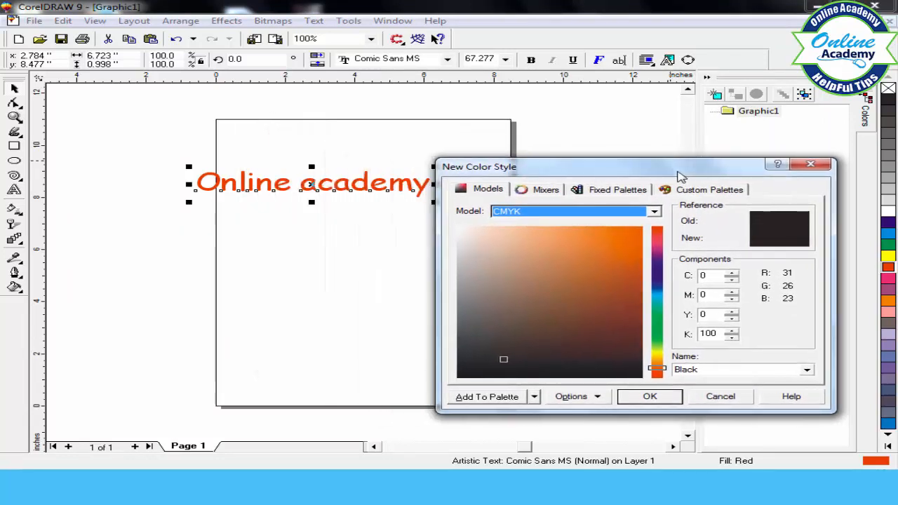
{"action": "left_click", "coordinate": [657, 319]}
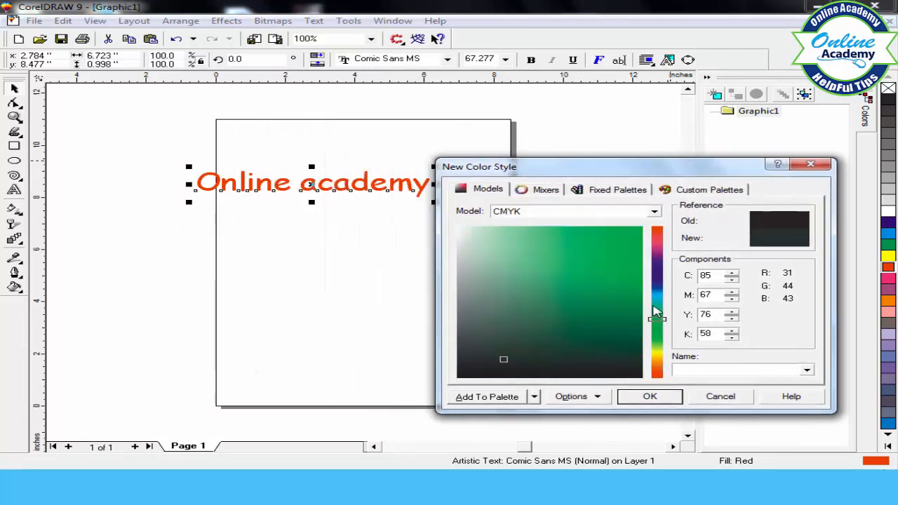
{"action": "left_click", "coordinate": [610, 300]}
{"action": "left_click", "coordinate": [595, 264]}
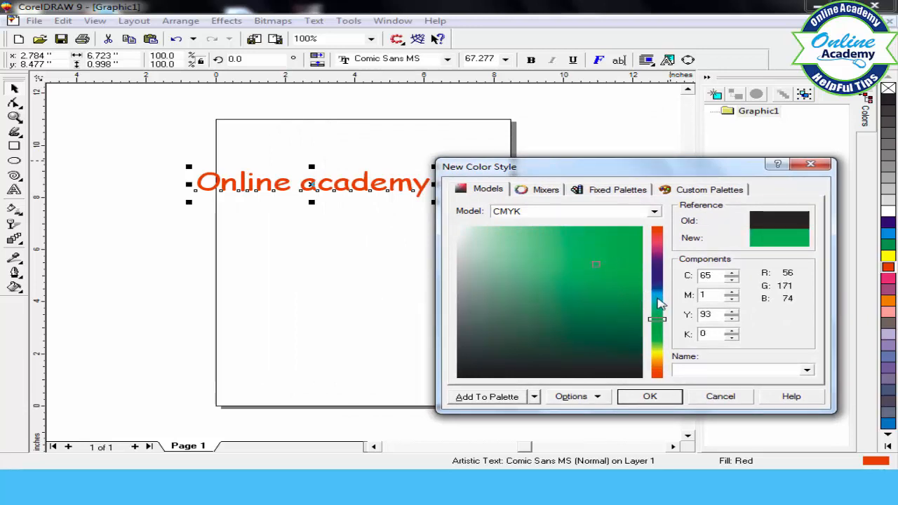
{"action": "left_click", "coordinate": [654, 328]}
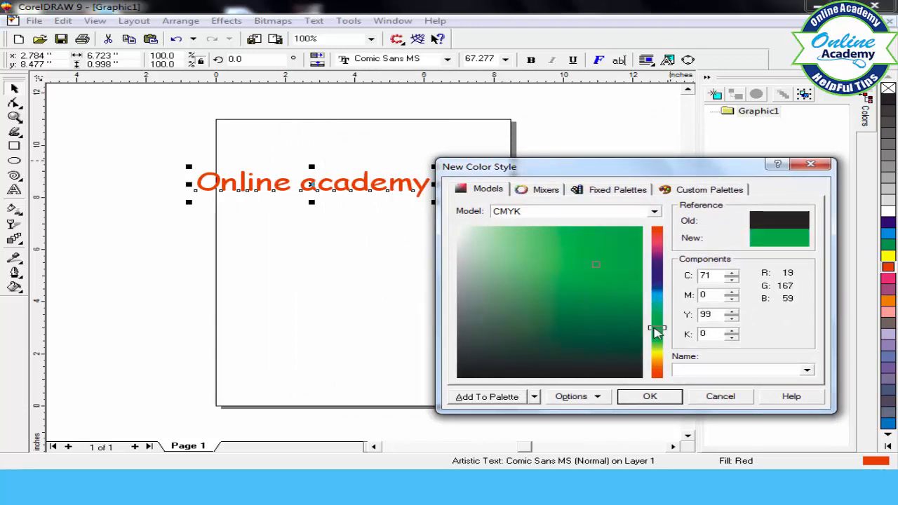
{"action": "left_click", "coordinate": [615, 239]}
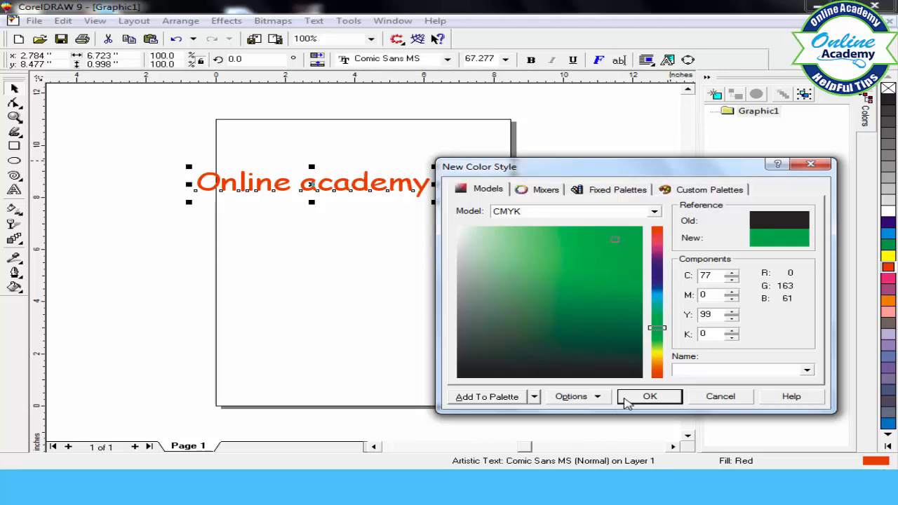
{"action": "left_click", "coordinate": [626, 398]}
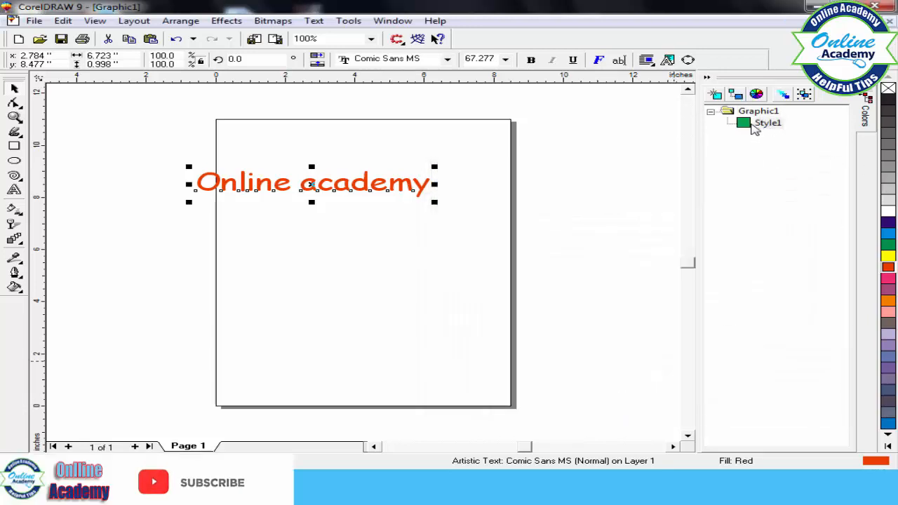
{"action": "left_click", "coordinate": [752, 126]}
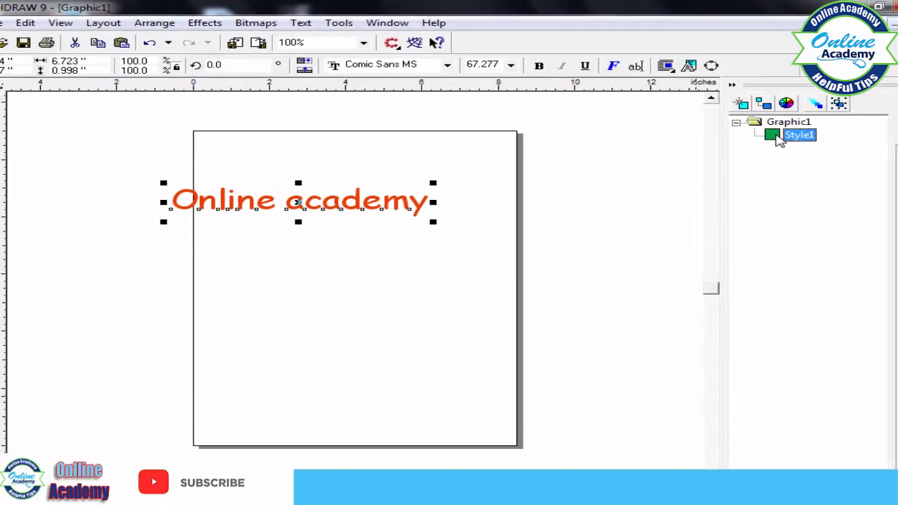
Apply the green Style1 to the "Online academy" text and create a child color of it with saturation 100 and brightness 64.
{"action": "double_click", "coordinate": [750, 127]}
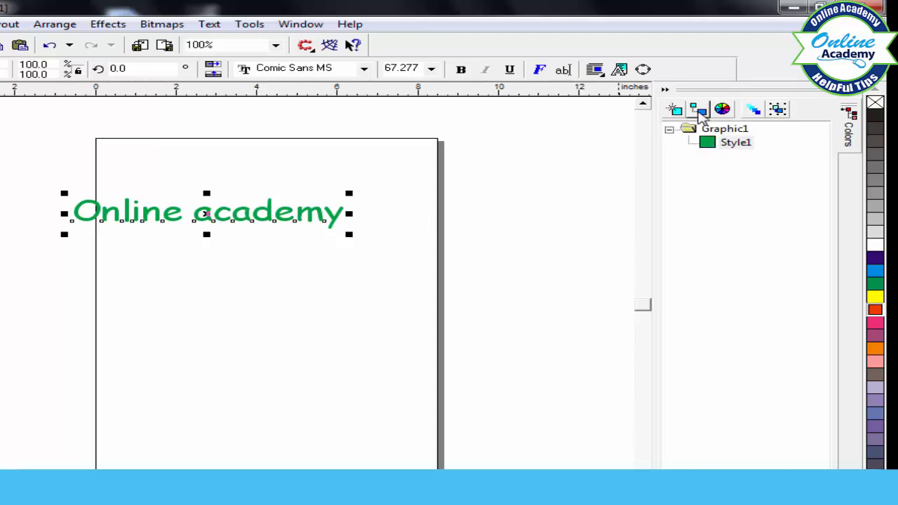
{"action": "left_click", "coordinate": [699, 111]}
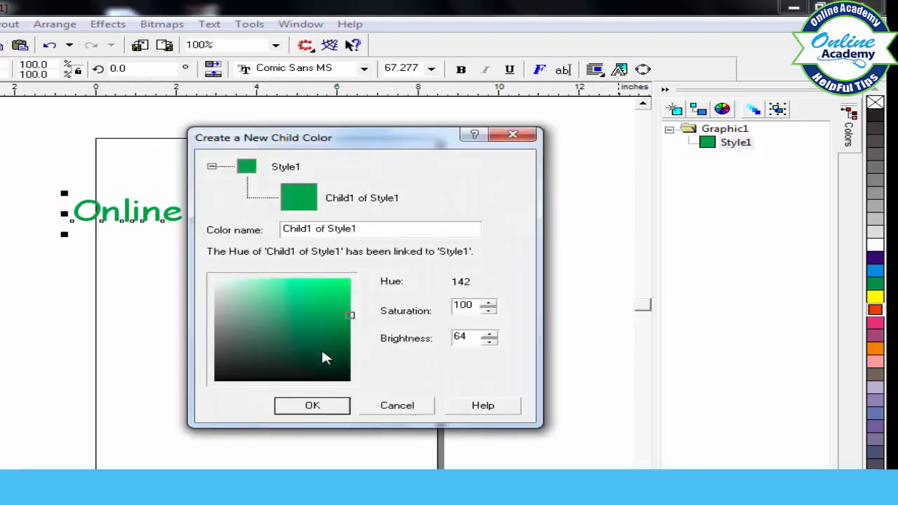
{"action": "left_click", "coordinate": [313, 406]}
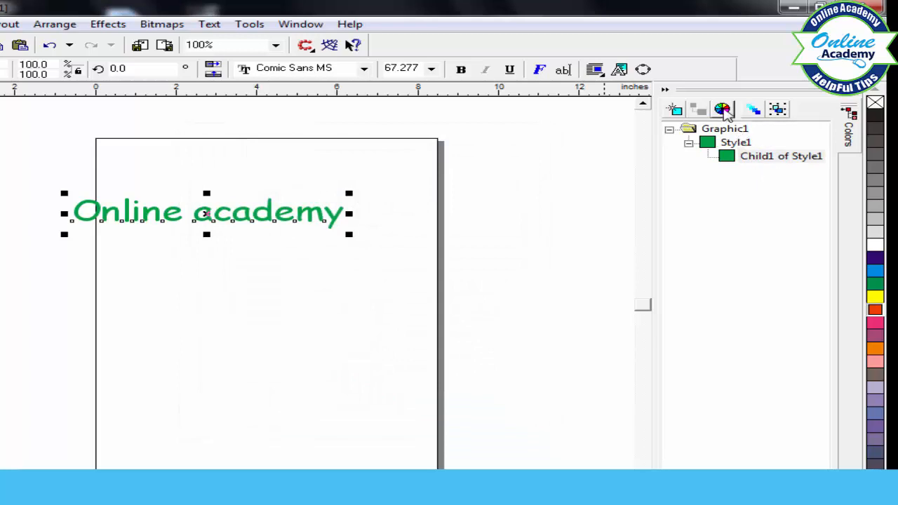
Edit the child color of Style1 to saturation 79 and brightness 75.
{"action": "left_click", "coordinate": [723, 111]}
{"action": "left_click", "coordinate": [321, 304]}
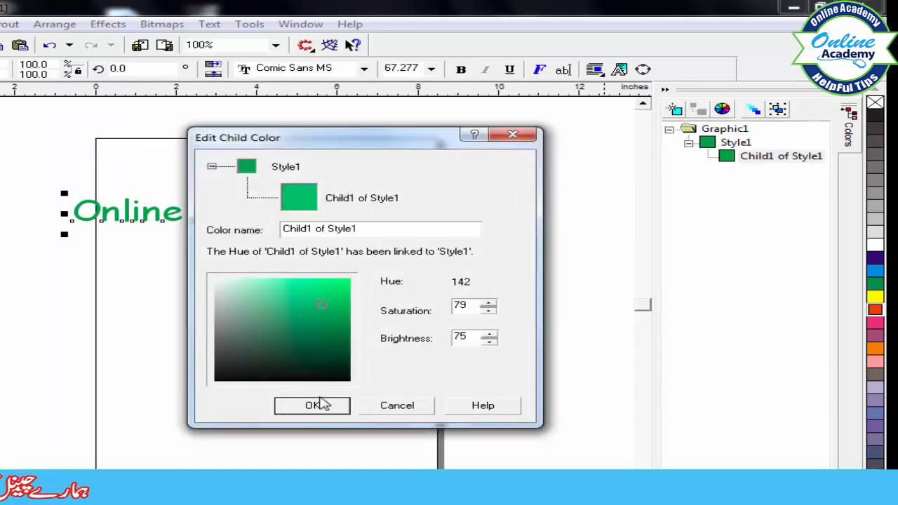
{"action": "left_click", "coordinate": [319, 405]}
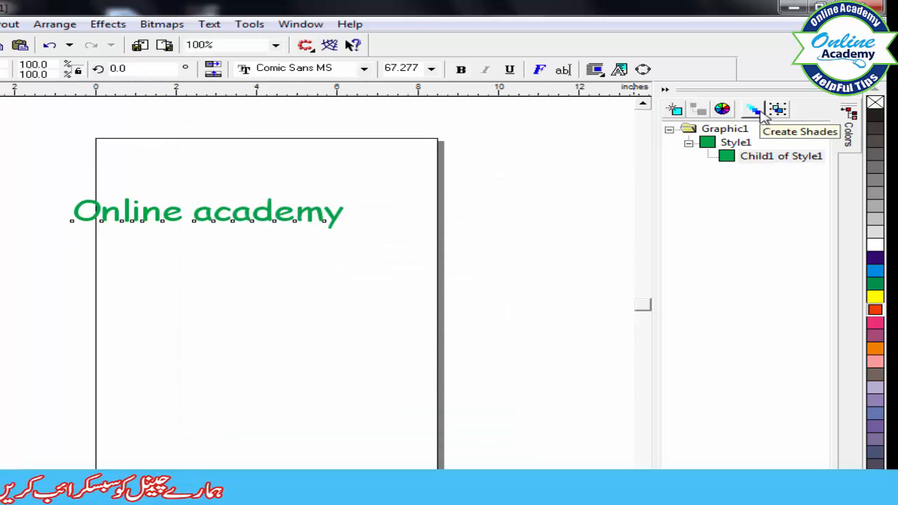
Create 12 lighter shades of Child1 of Style1 and recolor the "Online academy" text with the Child10 shade.
{"action": "left_click", "coordinate": [761, 114]}
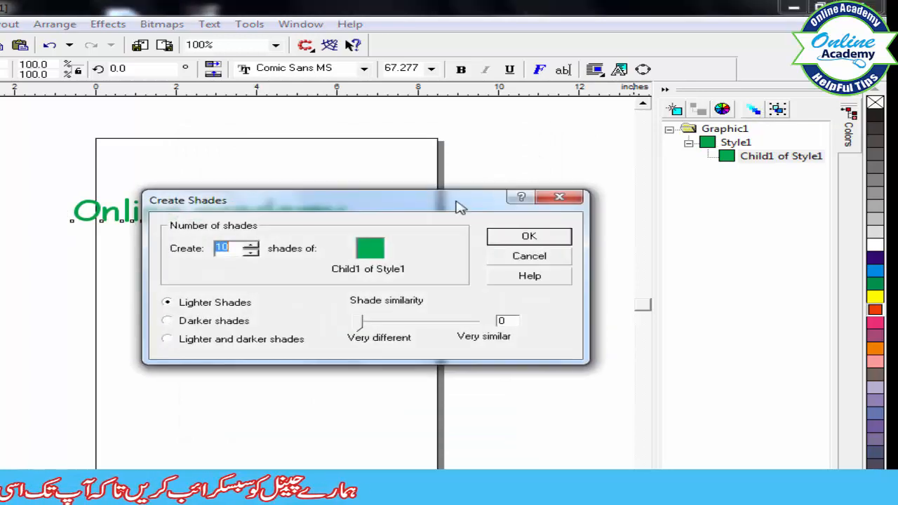
{"action": "left_click_drag", "start_coordinate": [445, 208], "coordinate": [473, 229]}
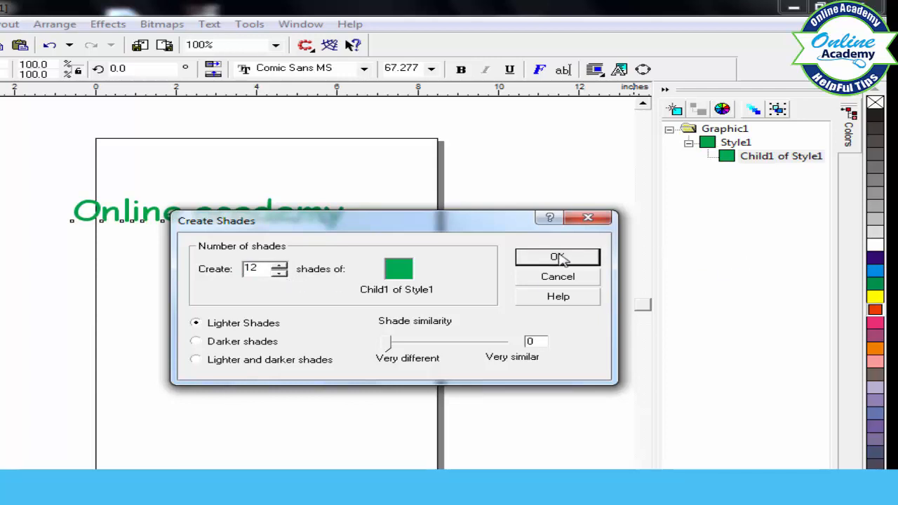
{"action": "left_click", "coordinate": [561, 256]}
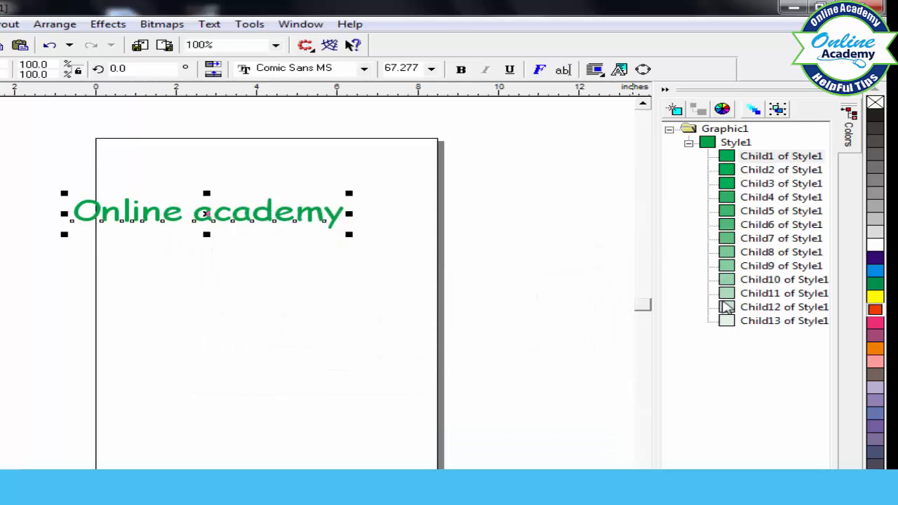
{"action": "left_click", "coordinate": [726, 224]}
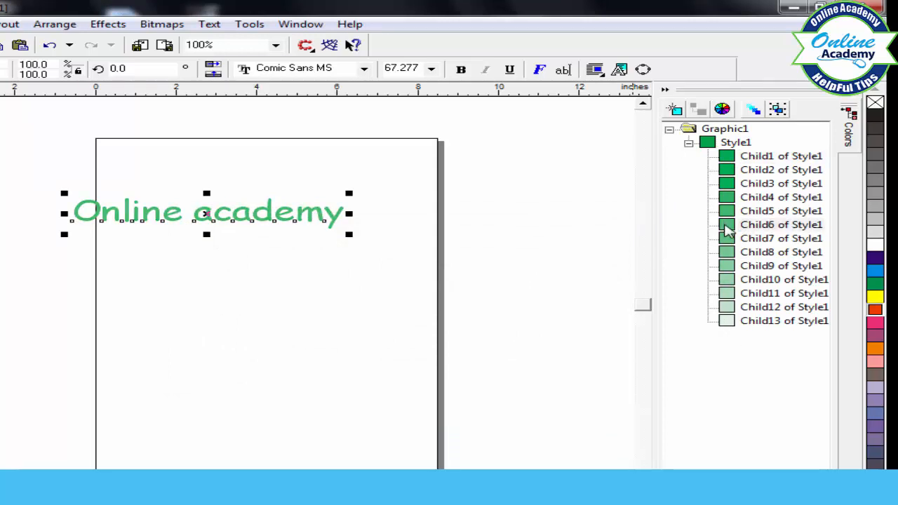
{"action": "left_click", "coordinate": [741, 281]}
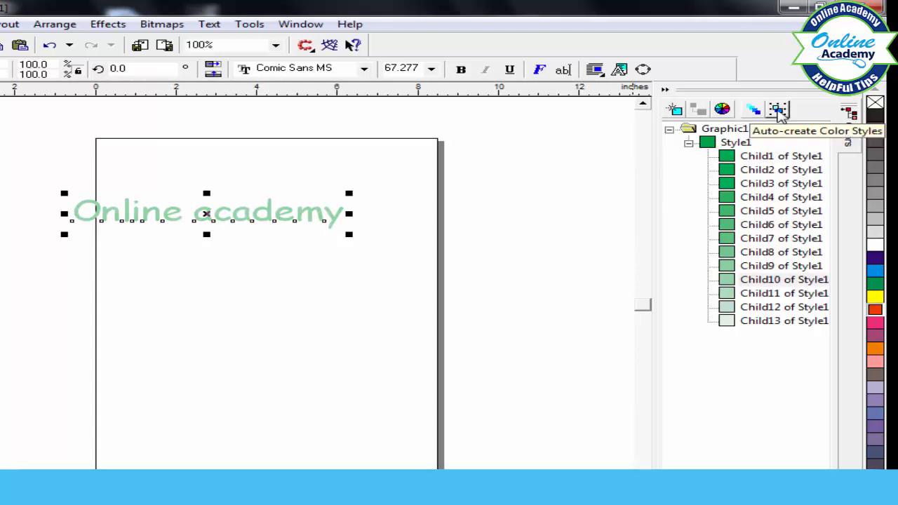
Auto-create color styles from the selected text's fill and outline colors, automatically linking similar colors together.
{"action": "left_click", "coordinate": [779, 111]}
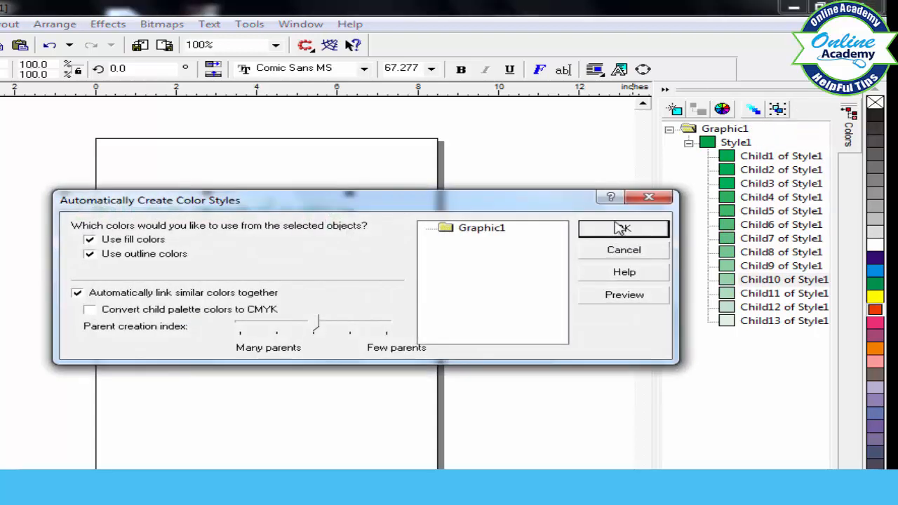
{"action": "left_click", "coordinate": [621, 229]}
{"action": "left_click", "coordinate": [579, 223]}
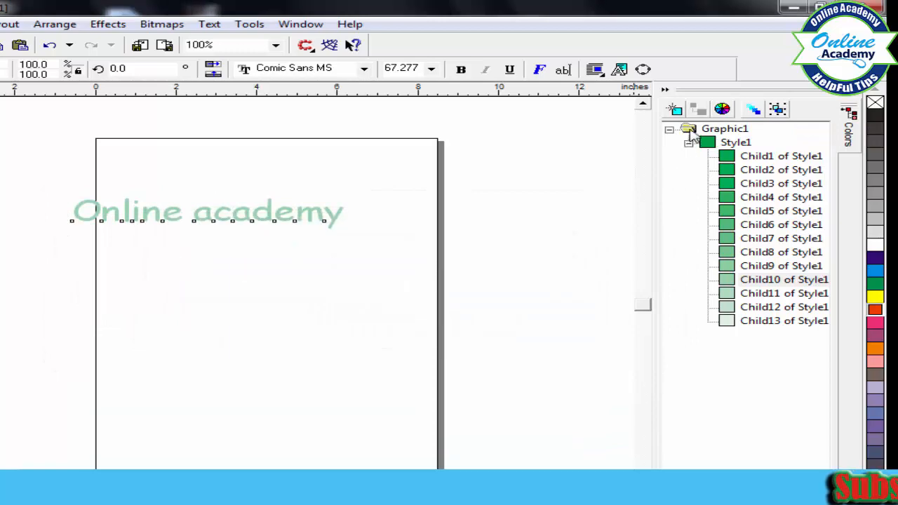
Create an orange CMYK color style with C 5, M 70, Y 94, K 0 and generate lighter shades of it.
{"action": "left_click", "coordinate": [673, 109]}
{"action": "left_click", "coordinate": [555, 295]}
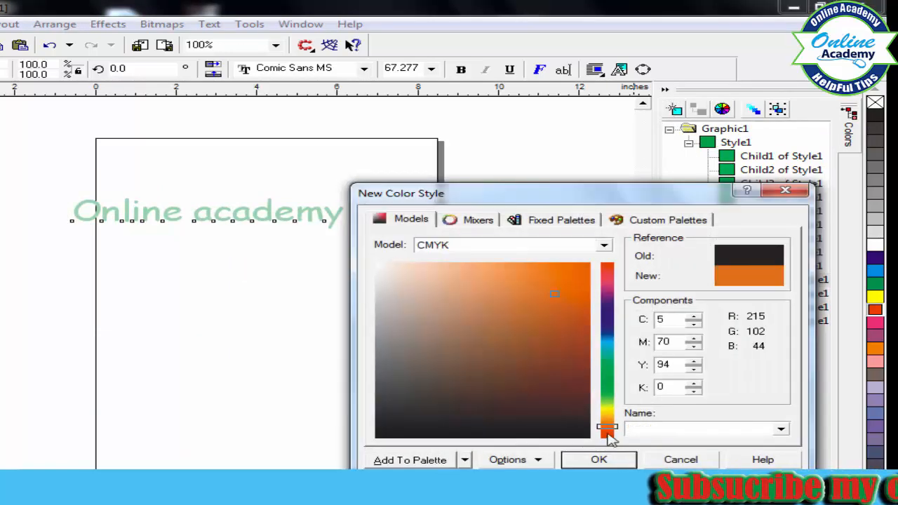
{"action": "left_click", "coordinate": [598, 459]}
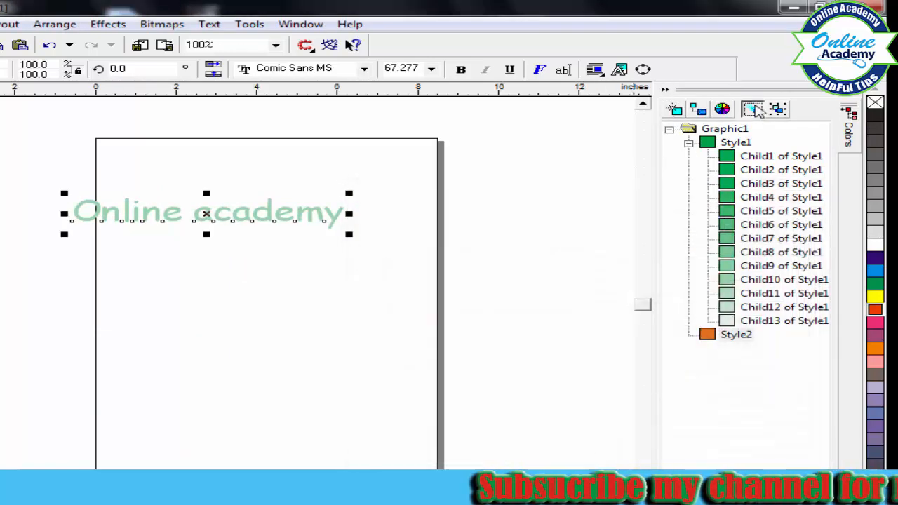
{"action": "left_click", "coordinate": [753, 110]}
{"action": "left_click", "coordinate": [519, 237]}
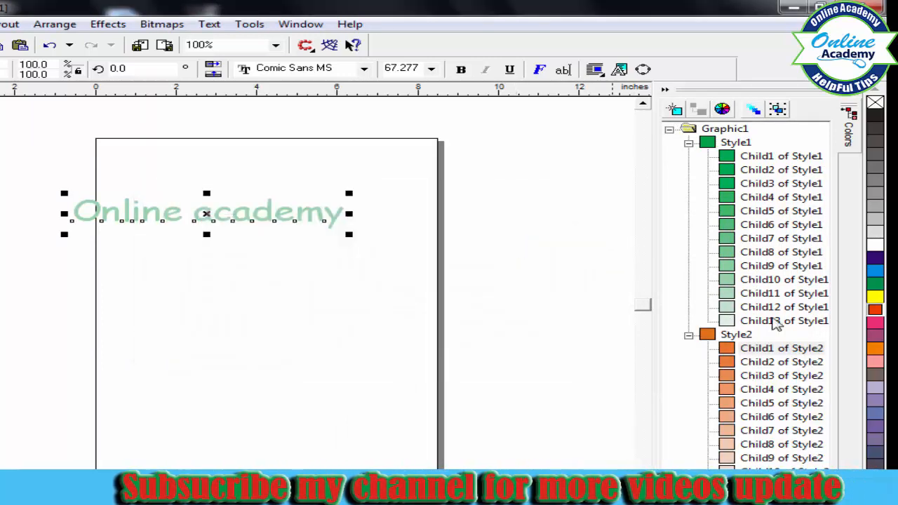
Recolor the "Online academy" text with the green Style1 and finally the orange Style2, and close the Color Styles docker.
{"action": "left_click", "coordinate": [736, 158]}
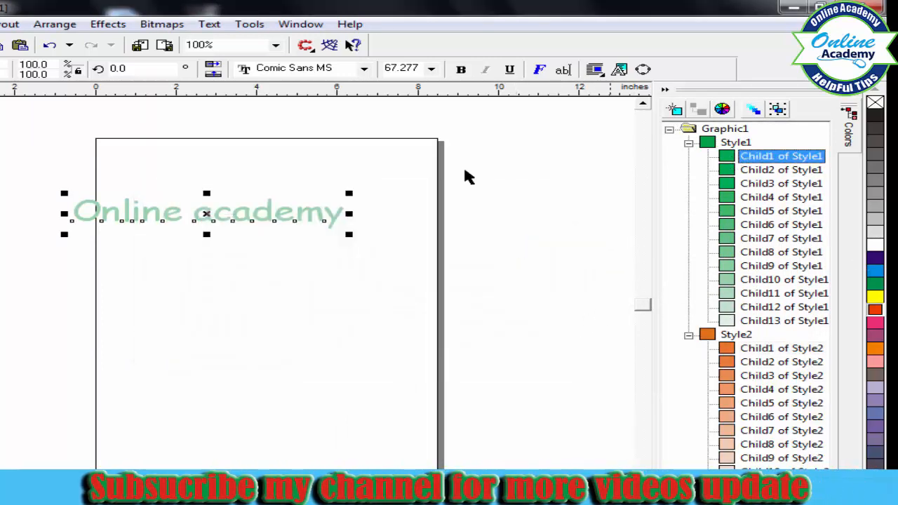
{"action": "double_click", "coordinate": [731, 148]}
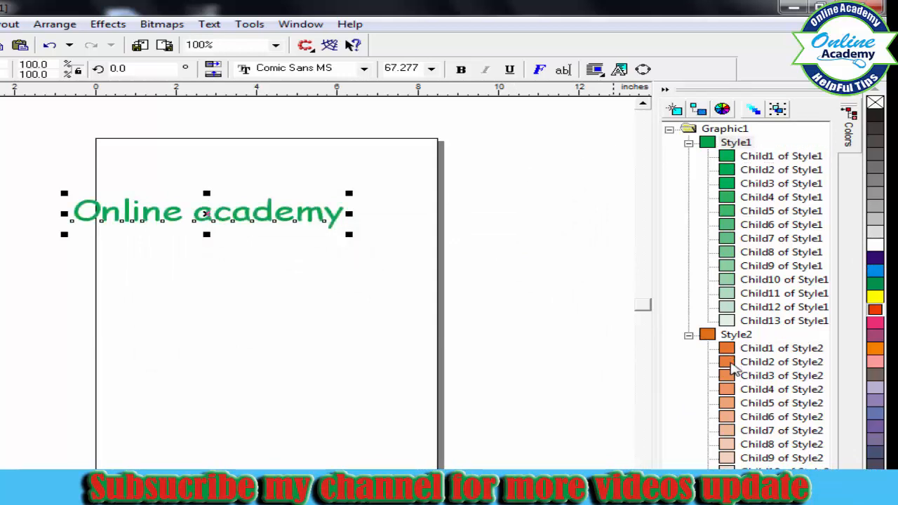
{"action": "double_click", "coordinate": [709, 335]}
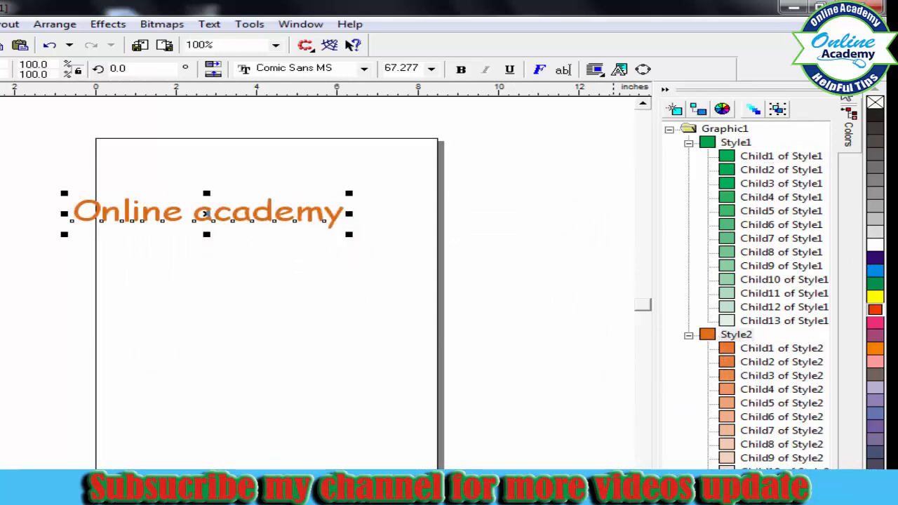
{"action": "left_click", "coordinate": [853, 96]}
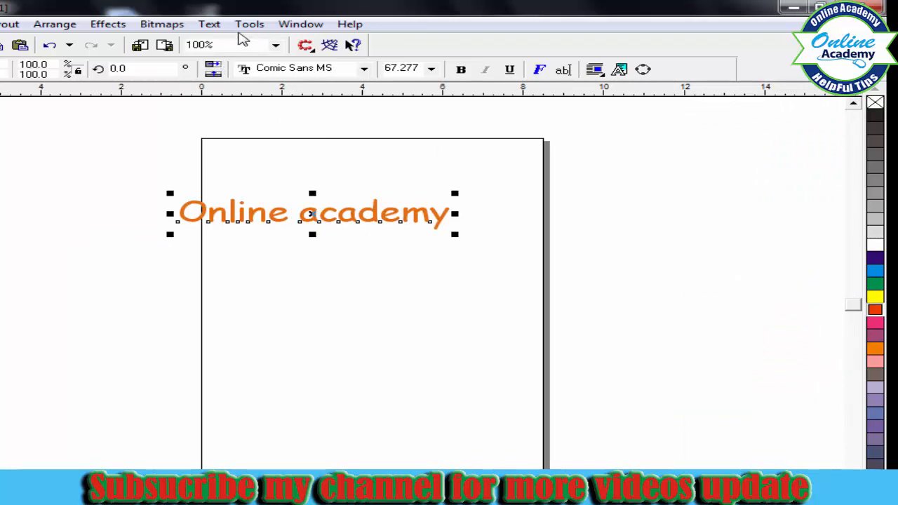
Change a light purple swatch of the CorelDRAW Palette to blue in the Palette Editor and reset the palette.
{"action": "left_click", "coordinate": [242, 27]}
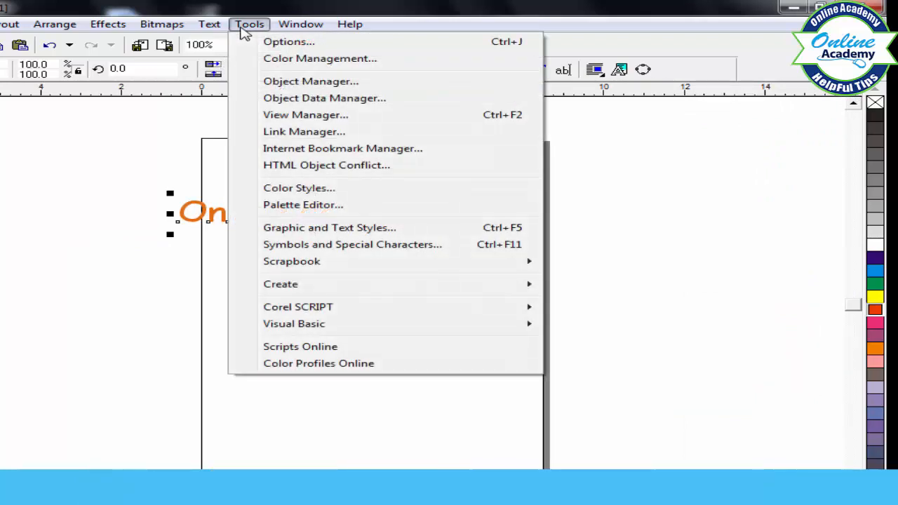
{"action": "left_click", "coordinate": [300, 208]}
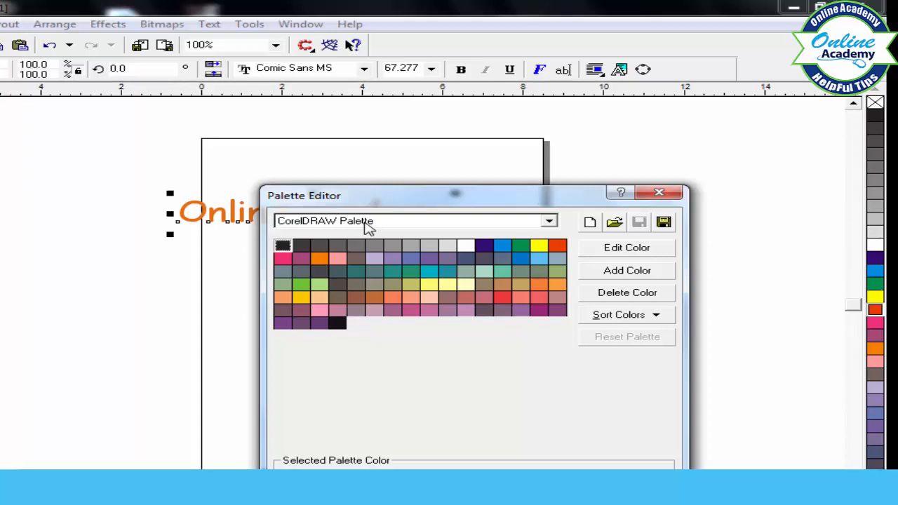
{"action": "left_click", "coordinate": [394, 261]}
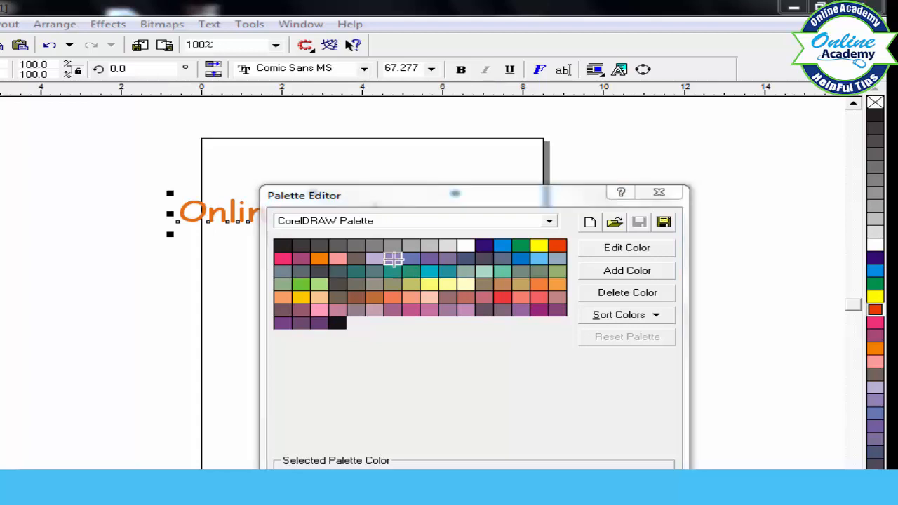
{"action": "double_click", "coordinate": [395, 263]}
{"action": "left_click", "coordinate": [480, 301]}
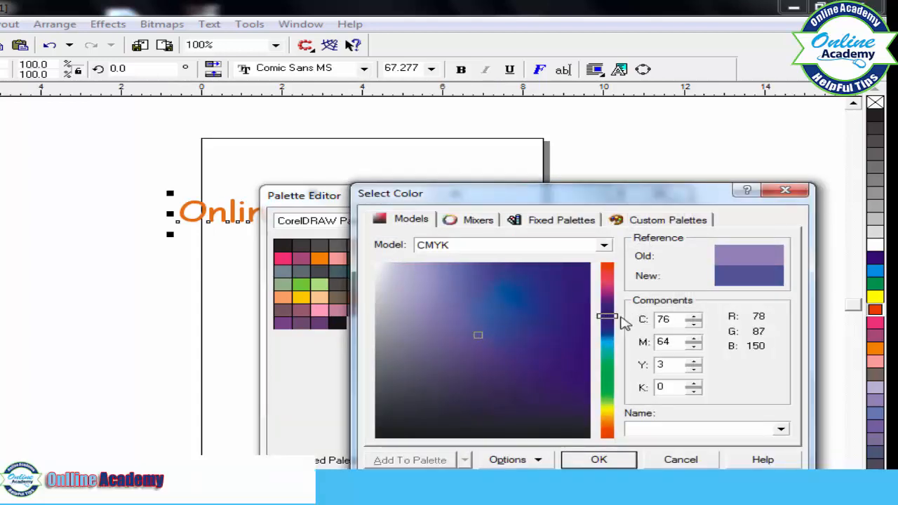
{"action": "left_click_drag", "start_coordinate": [607, 316], "coordinate": [606, 340]}
{"action": "left_click", "coordinate": [573, 310]}
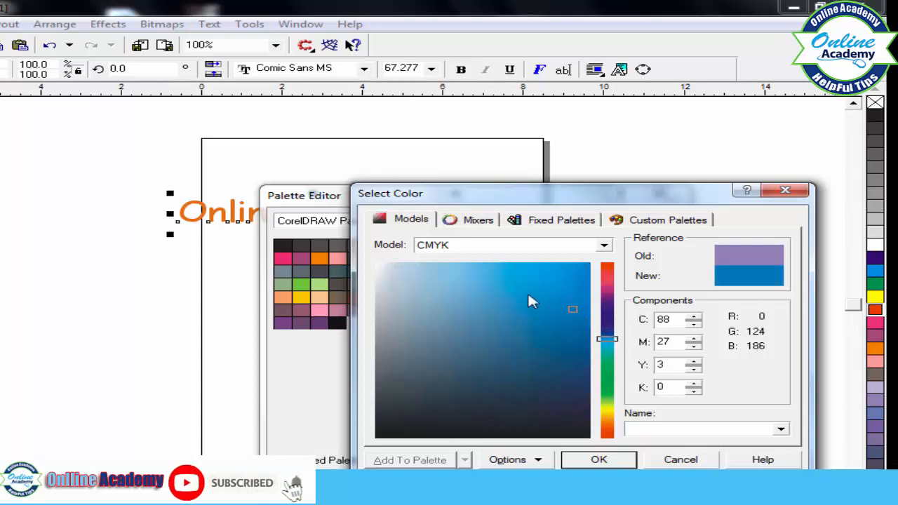
{"action": "left_click", "coordinate": [528, 295]}
{"action": "left_click", "coordinate": [599, 460]}
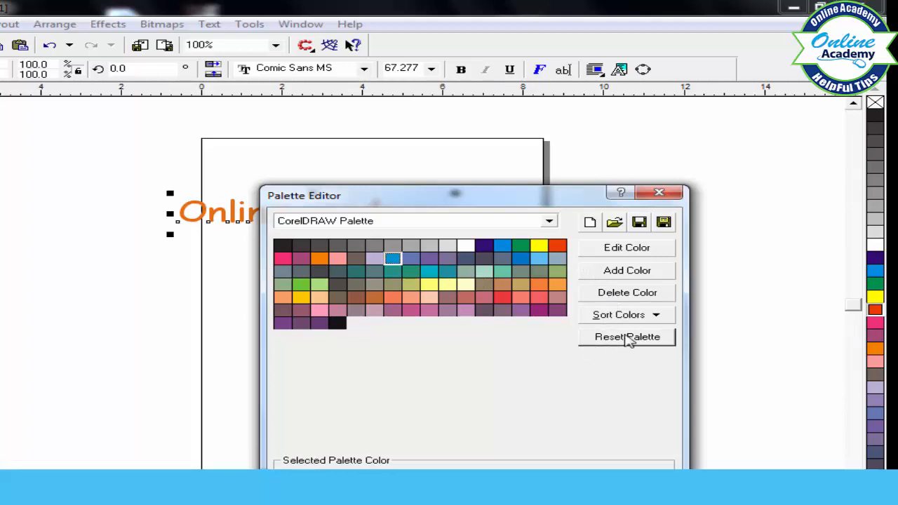
{"action": "key", "text": "Return"}
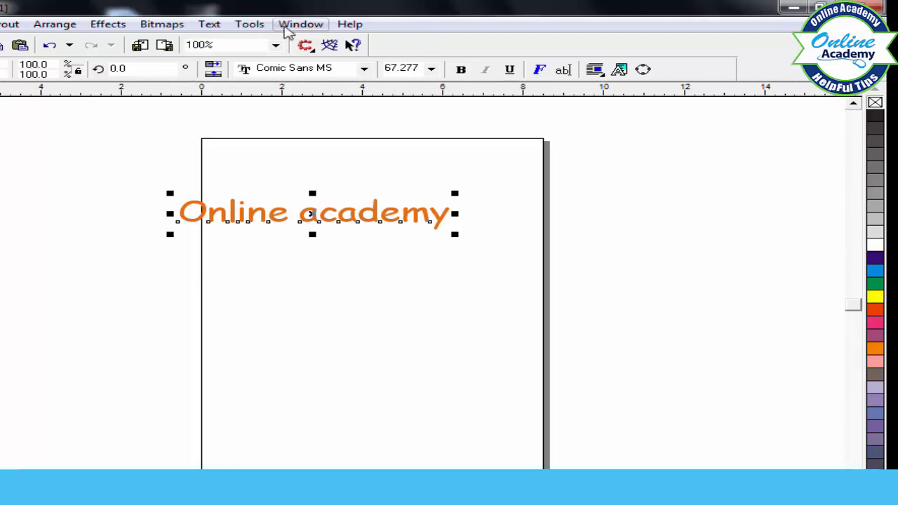
Change the palette's yellow swatch to a near-black with C 82, M 71, Y 72, K 73 in the Palette Editor.
{"action": "left_click", "coordinate": [249, 24]}
{"action": "left_click", "coordinate": [313, 203]}
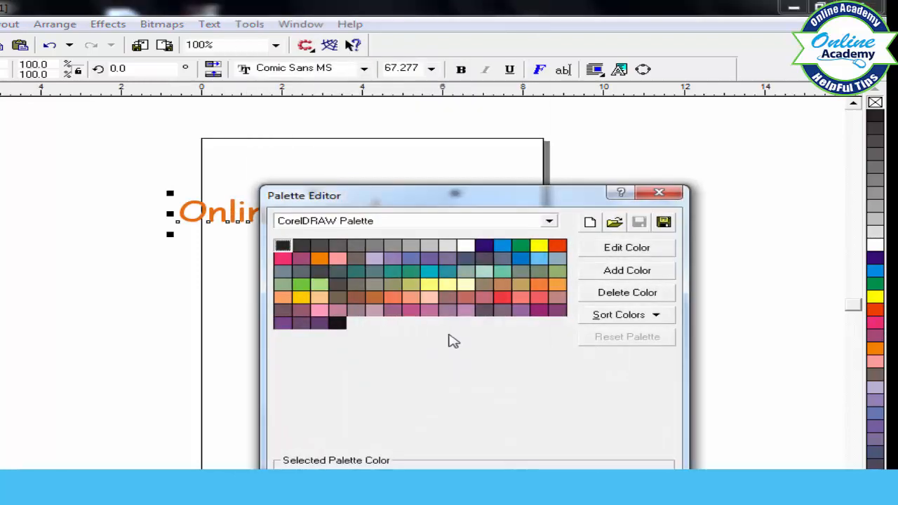
{"action": "double_click", "coordinate": [539, 247]}
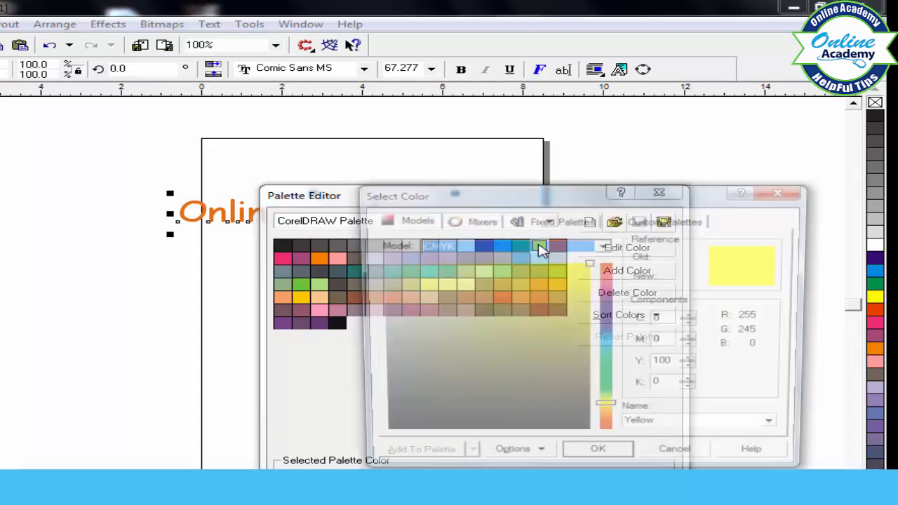
{"action": "left_click", "coordinate": [401, 425]}
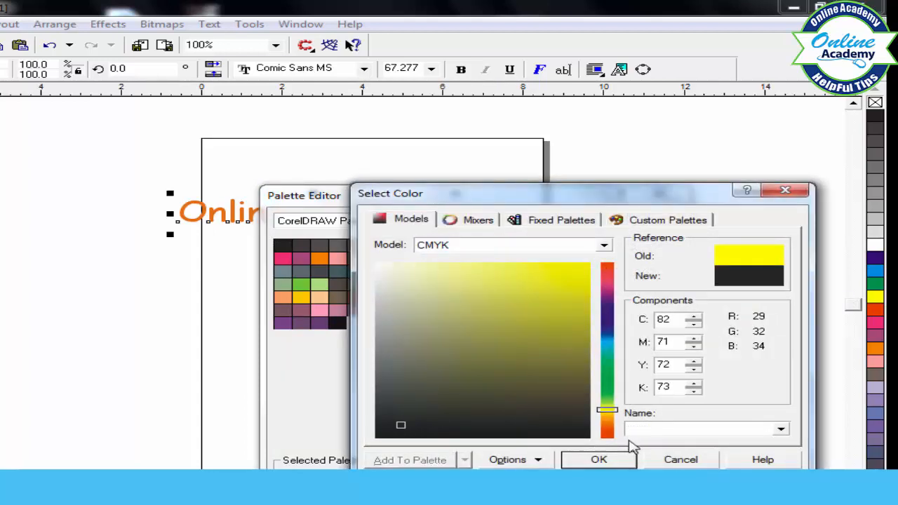
{"action": "left_click", "coordinate": [600, 458]}
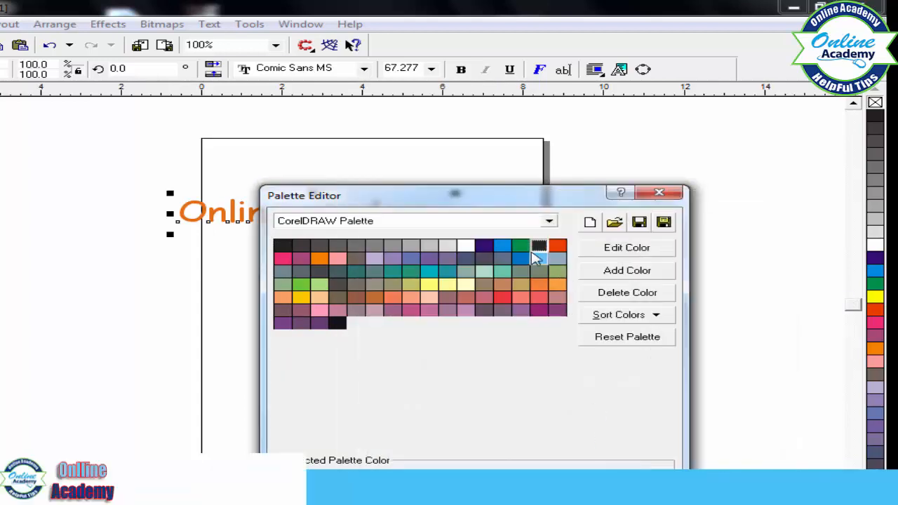
Reset the CorelDRAW Palette, discarding the swatch change, and close the Palette Editor.
{"action": "left_click", "coordinate": [612, 339]}
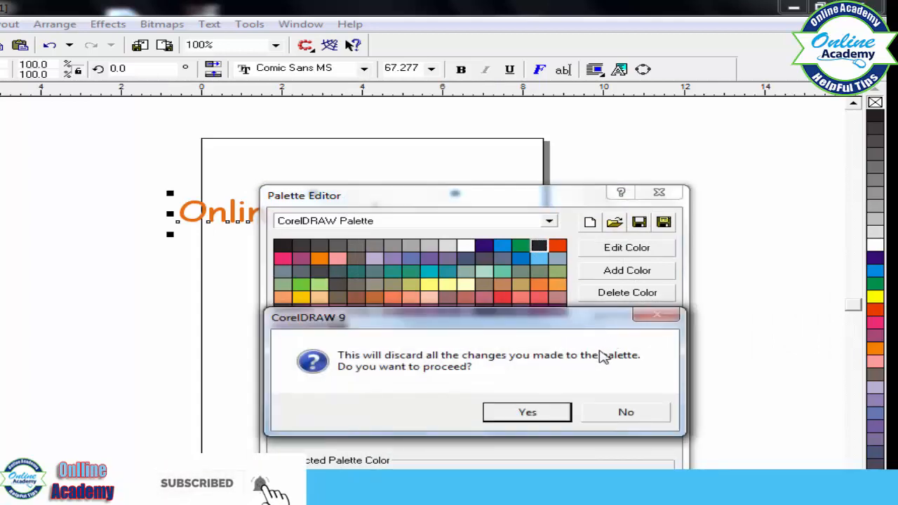
{"action": "left_click", "coordinate": [519, 419]}
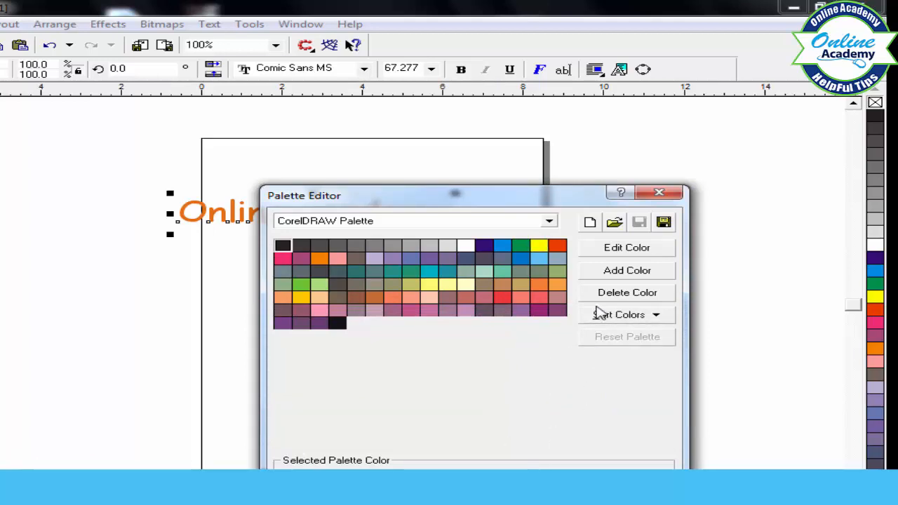
{"action": "left_click", "coordinate": [658, 193]}
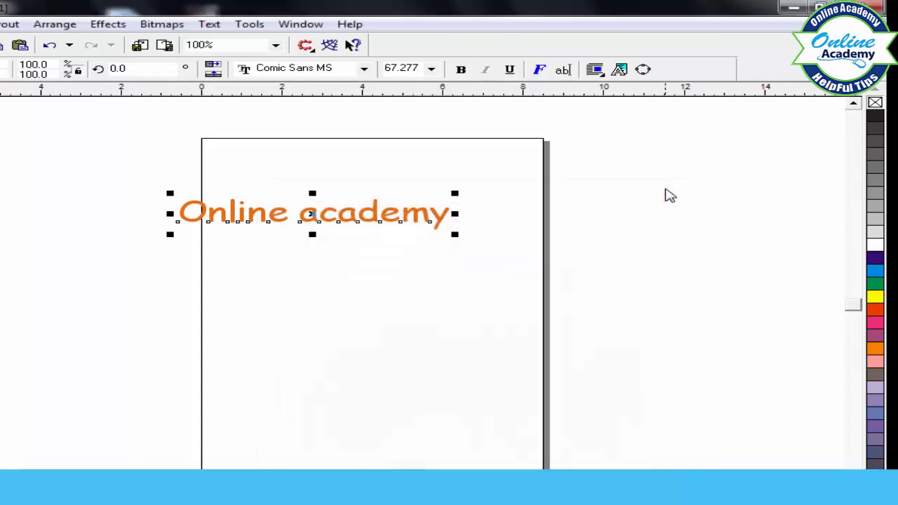
Apply the Default Artistic Text and Default Graphic styles to the "Online academy" text, enlarging it to about 61 pt.
{"action": "left_click", "coordinate": [249, 25]}
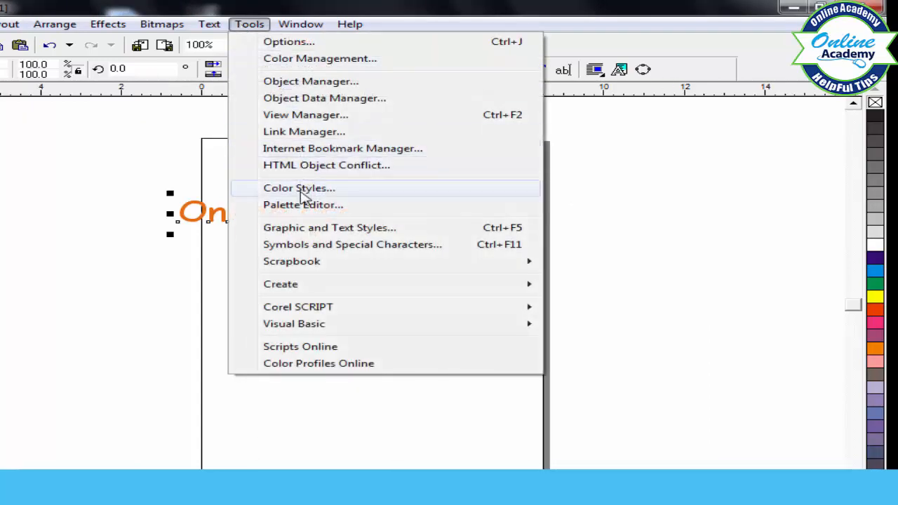
{"action": "left_click", "coordinate": [304, 231]}
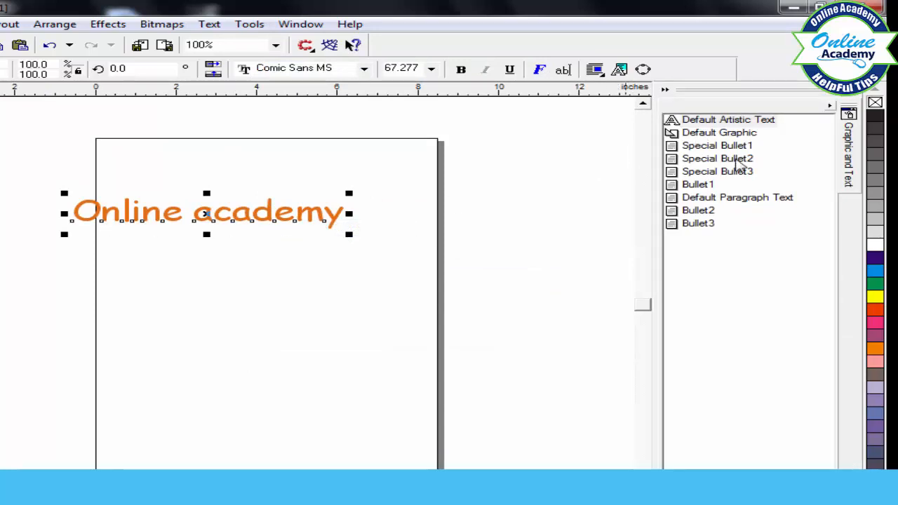
{"action": "double_click", "coordinate": [729, 121]}
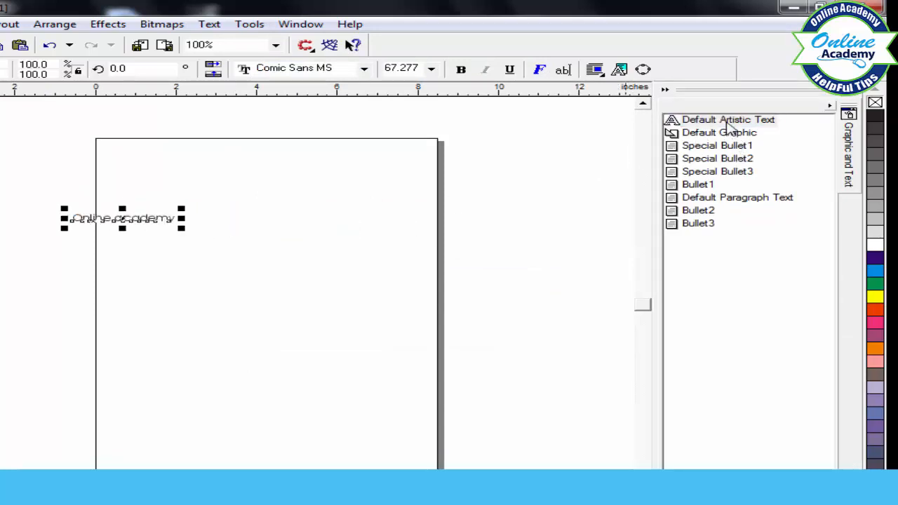
{"action": "left_click_drag", "start_coordinate": [183, 226], "coordinate": [351, 304]}
{"action": "double_click", "coordinate": [711, 132]}
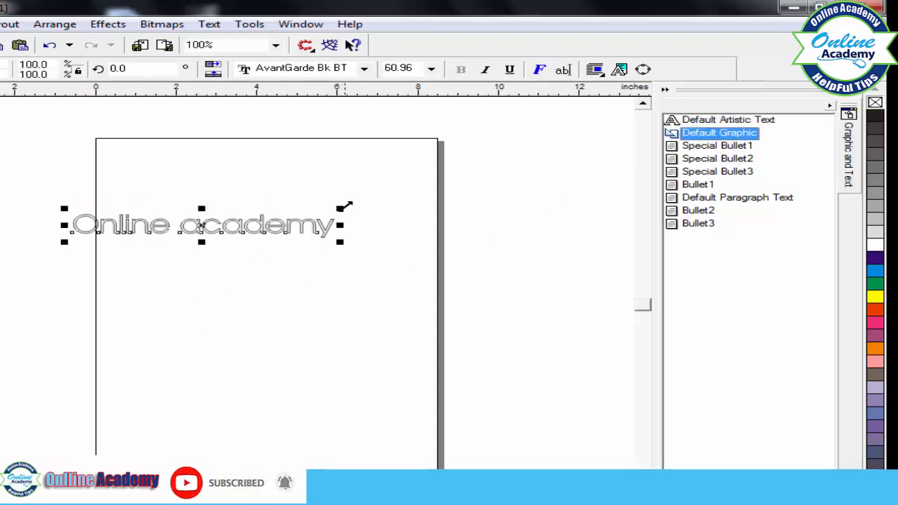
Enlarge the outlined "Online academy" text to about 87 pt and fill it yellow, closing the Graphic and Text Styles docker.
{"action": "left_click_drag", "start_coordinate": [341, 208], "coordinate": [450, 199]}
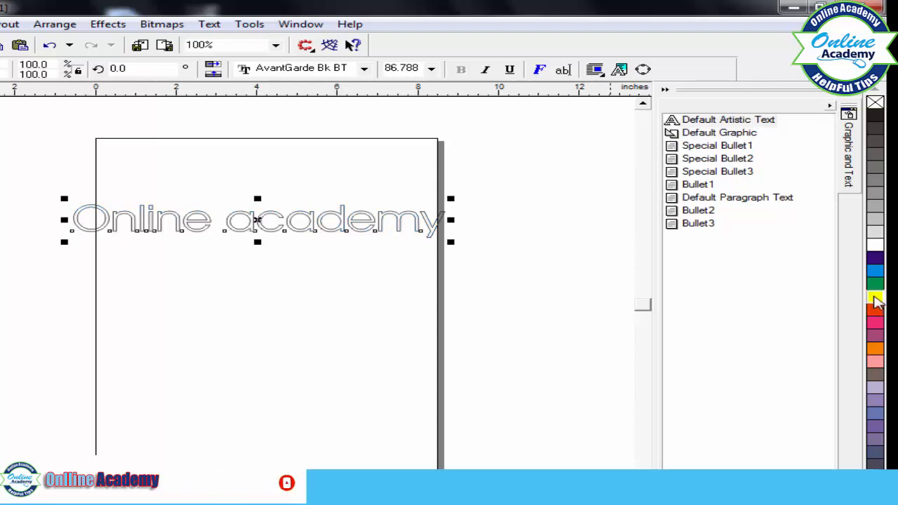
{"action": "left_click", "coordinate": [875, 296]}
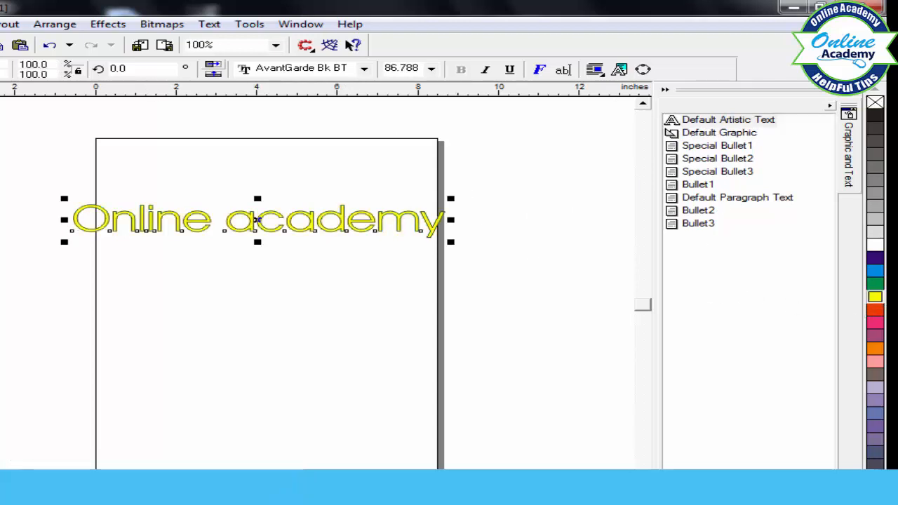
{"action": "left_click", "coordinate": [847, 98]}
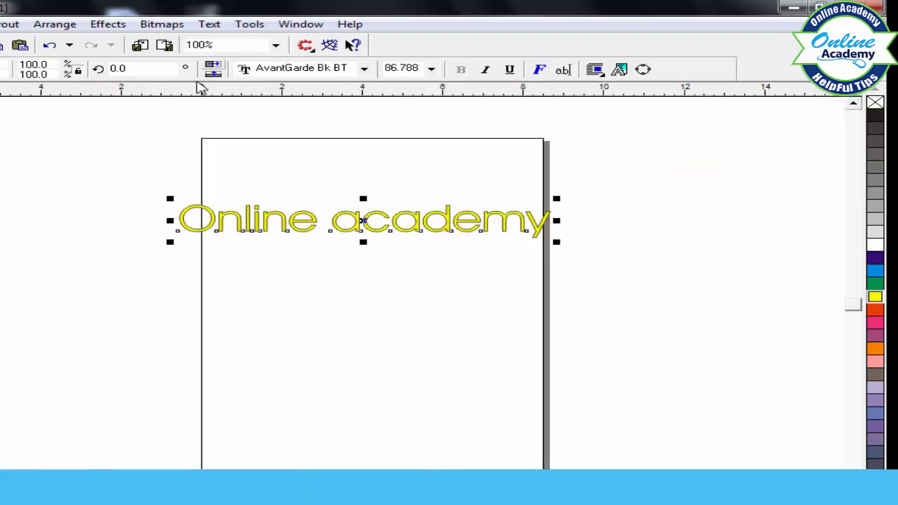
Open Symbols and Special Characters and place an Arabic letter symbol from the Aasaar font above the end of the yellow text.
{"action": "left_click", "coordinate": [247, 25]}
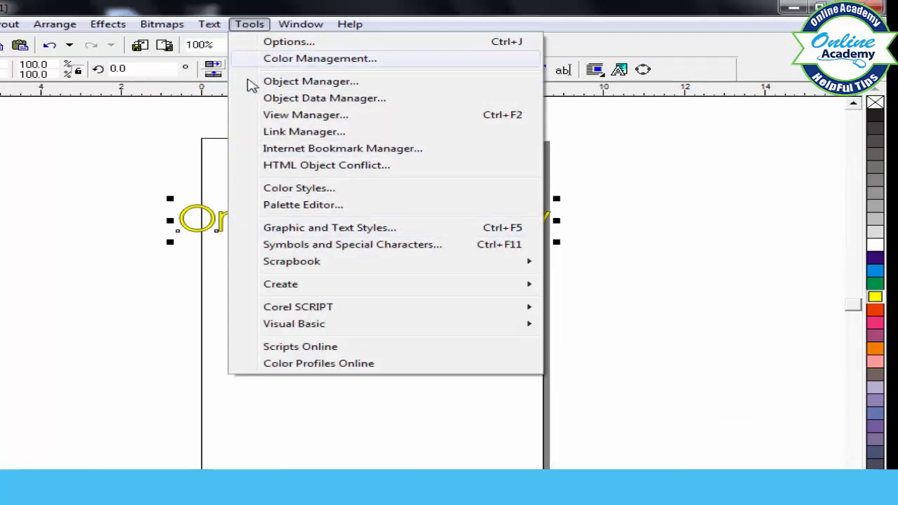
{"action": "left_click", "coordinate": [312, 247]}
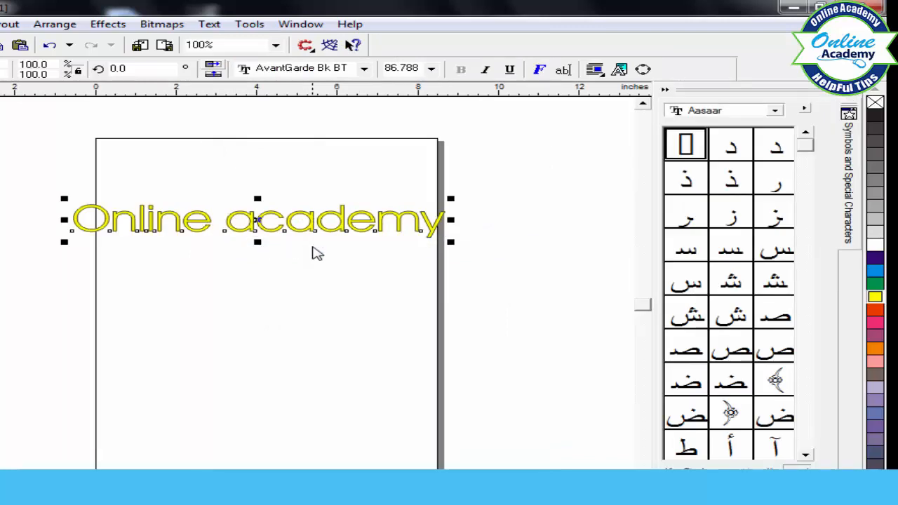
{"action": "left_click_drag", "start_coordinate": [731, 184], "coordinate": [336, 164]}
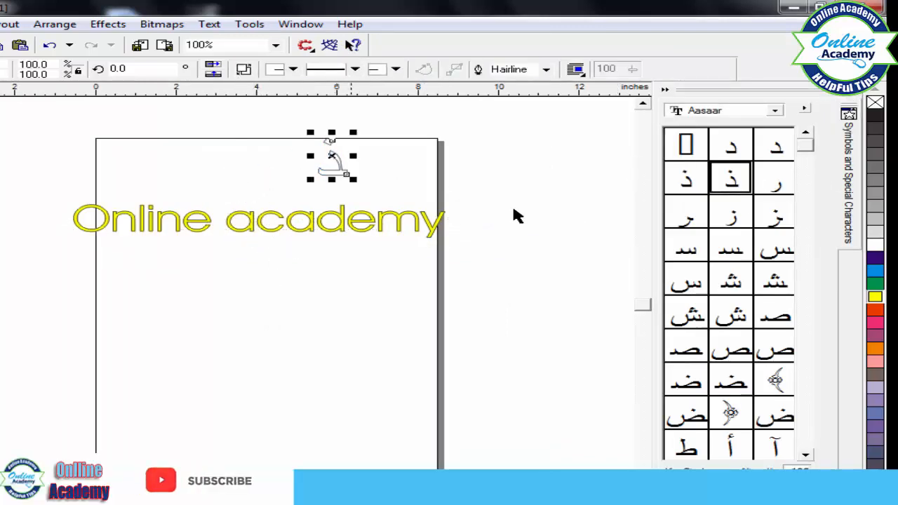
Place the two-line calligraphy symbol from the Aasaar Persian font near the page's upper left corner, enlarge it, and fill it red.
{"action": "left_click", "coordinate": [776, 112]}
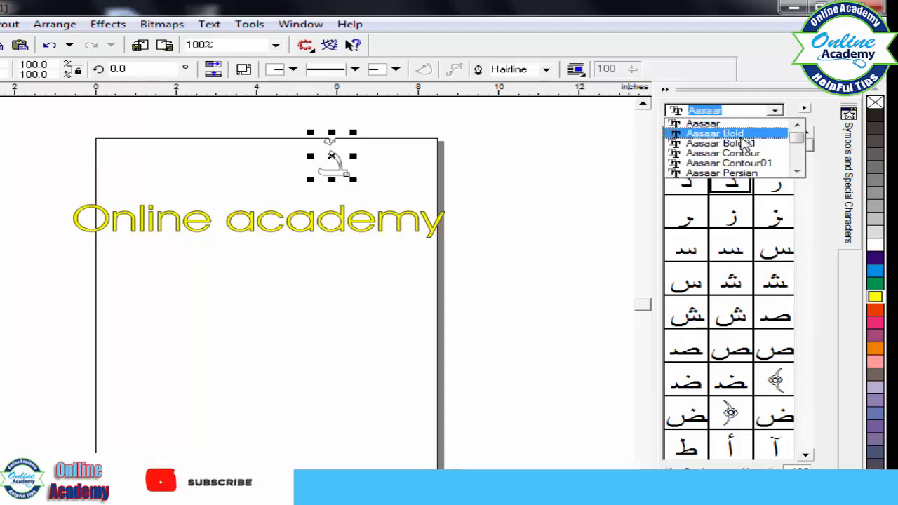
{"action": "left_click", "coordinate": [727, 174]}
{"action": "left_click_drag", "start_coordinate": [730, 144], "coordinate": [244, 193]}
{"action": "left_click", "coordinate": [177, 161]}
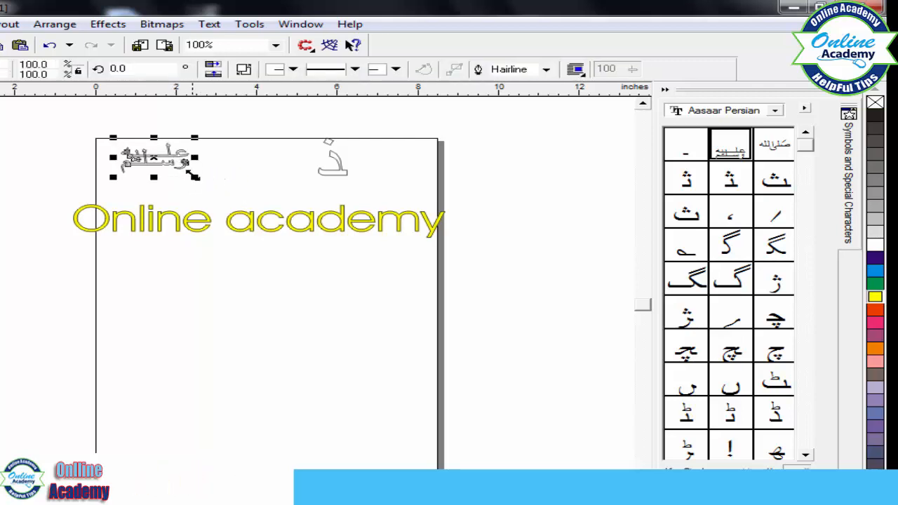
{"action": "left_click_drag", "start_coordinate": [195, 176], "coordinate": [358, 232]}
{"action": "left_click", "coordinate": [874, 310]}
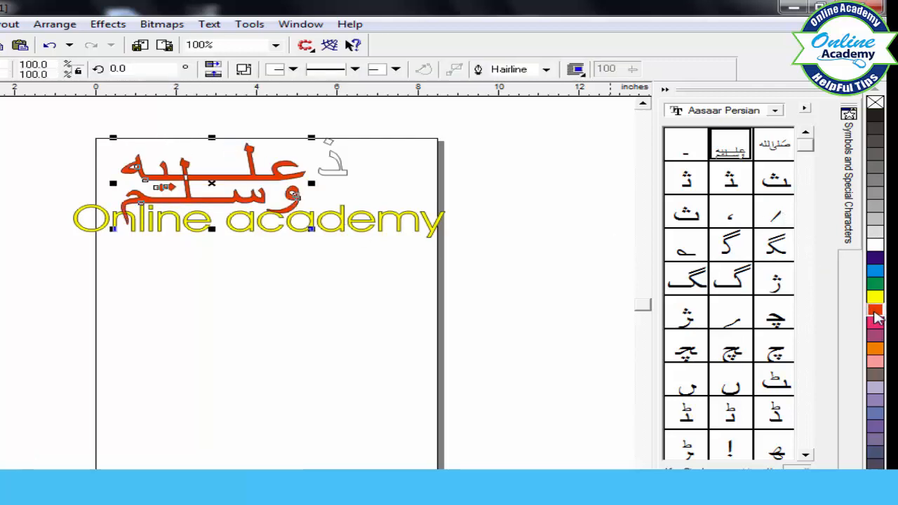
Delete the yellow "Online academy" text and the unfilled Aasaar letter symbol from the page.
{"action": "left_click", "coordinate": [356, 226]}
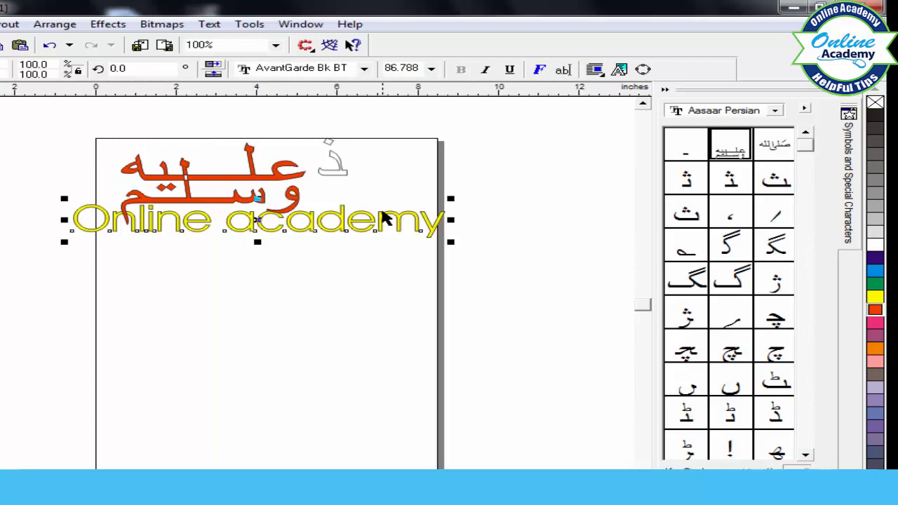
{"action": "key", "text": "Delete"}
{"action": "left_click", "coordinate": [345, 174]}
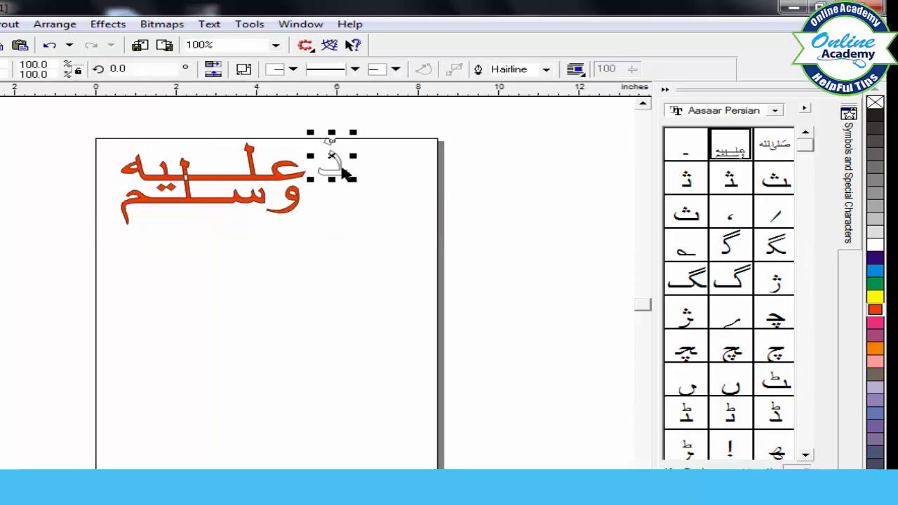
{"action": "key", "text": "Delete"}
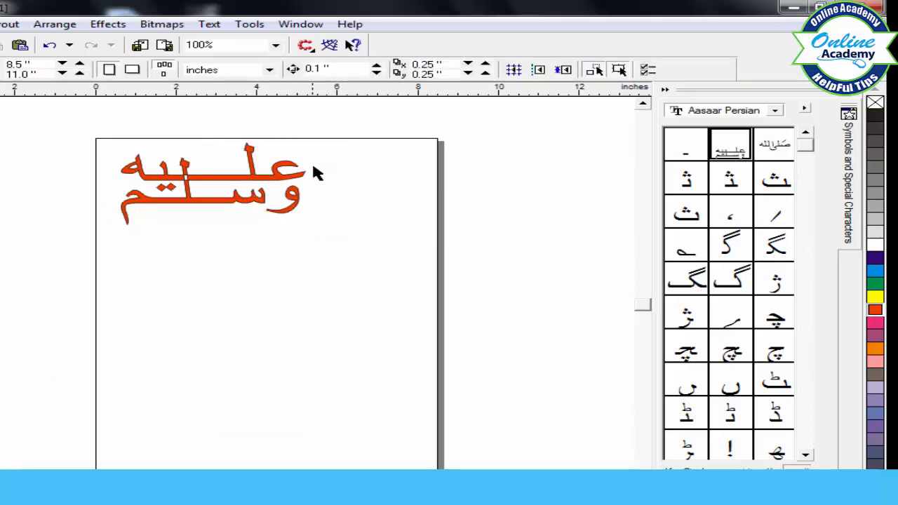
Place the % and * symbols from the Angsana New font on the page below the red calligraphy.
{"action": "left_click_drag", "start_coordinate": [810, 150], "coordinate": [813, 372]}
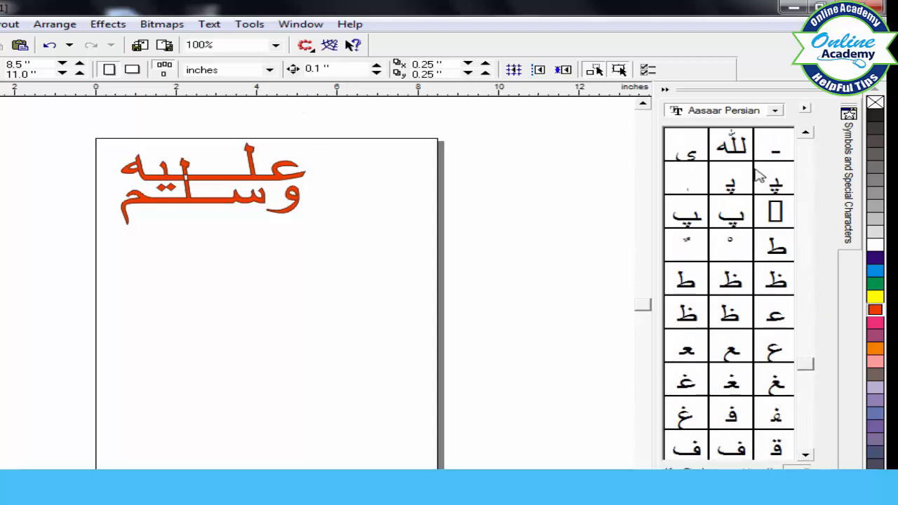
{"action": "left_click", "coordinate": [725, 110]}
{"action": "left_click", "coordinate": [715, 176]}
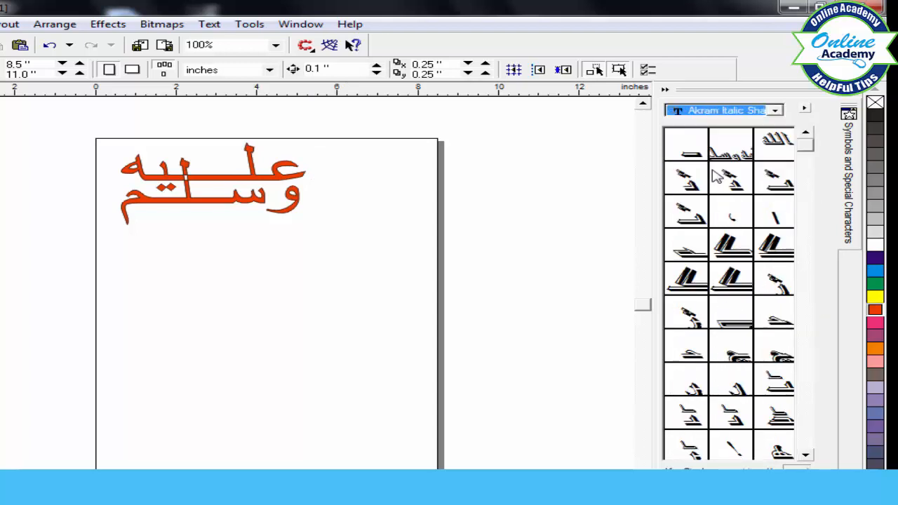
{"action": "left_click", "coordinate": [774, 111]}
{"action": "left_click", "coordinate": [756, 155]}
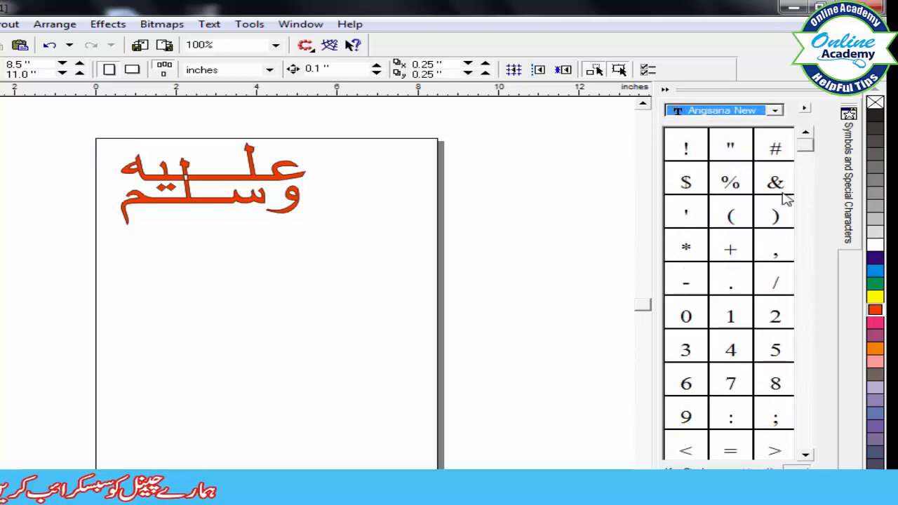
{"action": "left_click_drag", "start_coordinate": [733, 183], "coordinate": [163, 282]}
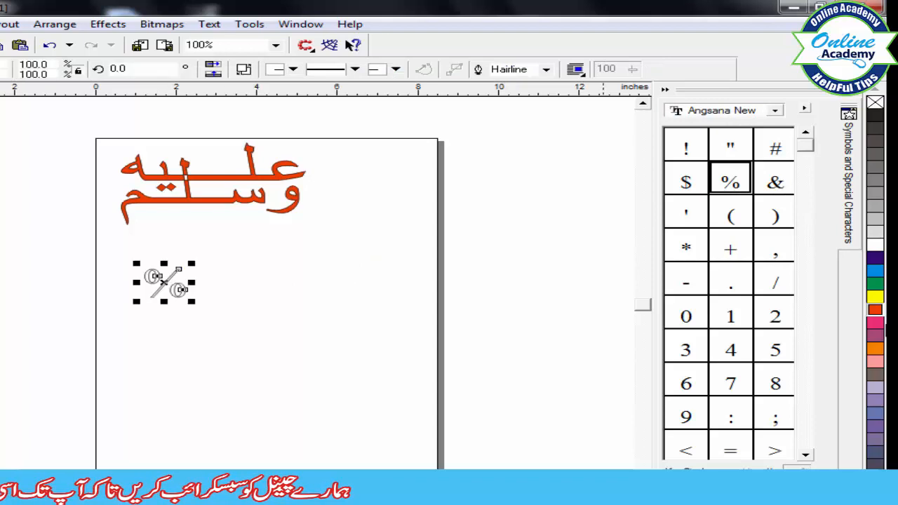
{"action": "left_click_drag", "start_coordinate": [684, 252], "coordinate": [319, 298]}
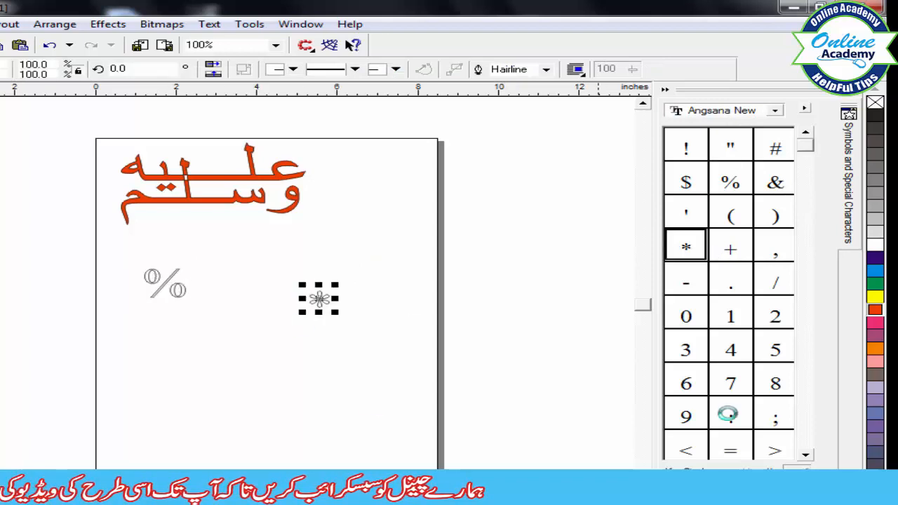
Place a calligraphy symbol from the Zakharif font at the page's right edge, enlarge it, and fill it yellow.
{"action": "left_click_drag", "start_coordinate": [809, 149], "coordinate": [800, 393]}
{"action": "left_click", "coordinate": [762, 116]}
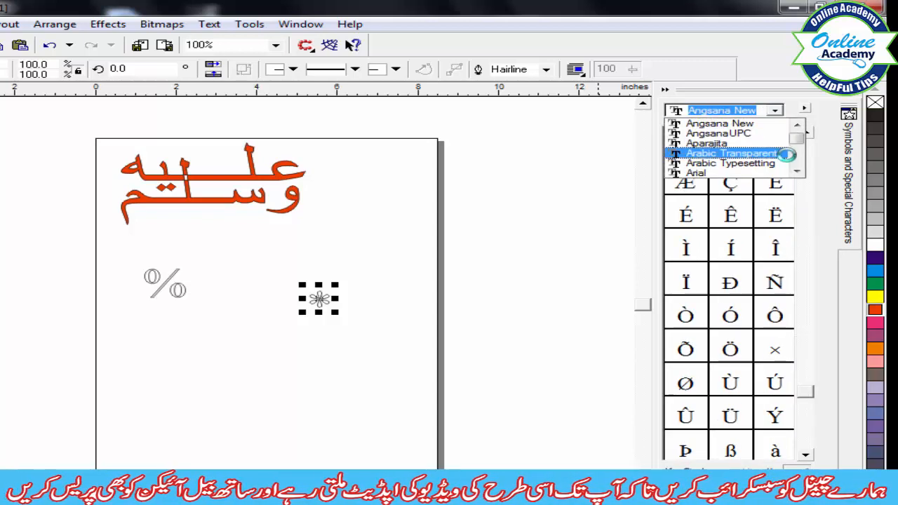
{"action": "scroll", "coordinate": [793, 153], "scroll_direction": "down", "scroll_amount": 15}
{"action": "scroll", "coordinate": [792, 154], "scroll_direction": "down", "scroll_amount": 10}
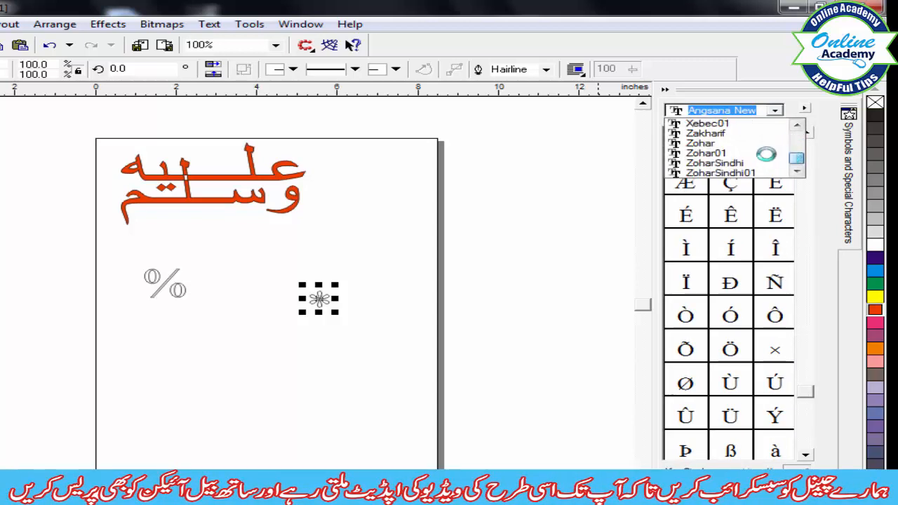
{"action": "left_click", "coordinate": [713, 129]}
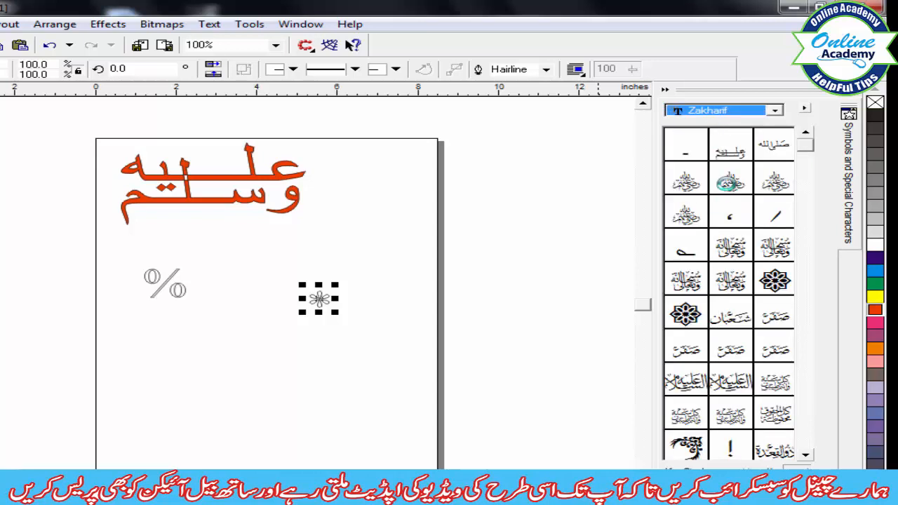
{"action": "left_click_drag", "start_coordinate": [691, 181], "coordinate": [390, 186]}
{"action": "left_click_drag", "start_coordinate": [427, 216], "coordinate": [540, 303]}
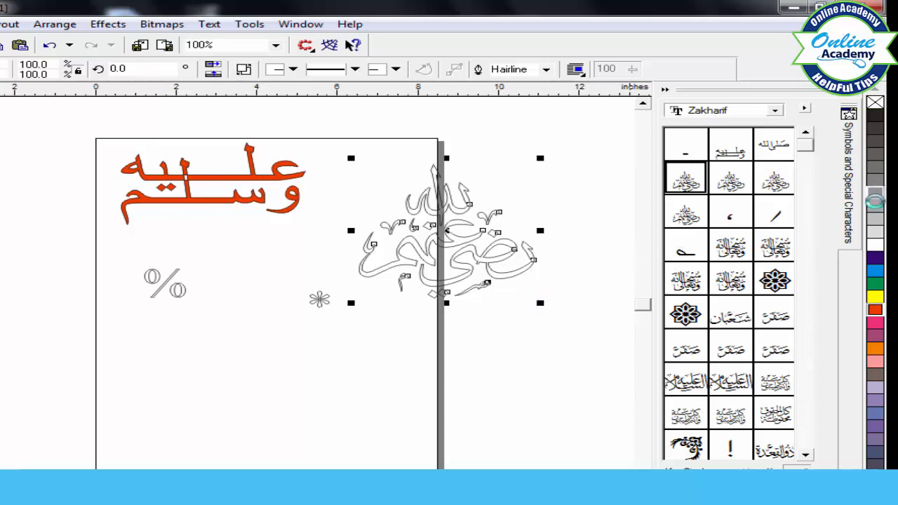
{"action": "left_click", "coordinate": [874, 296]}
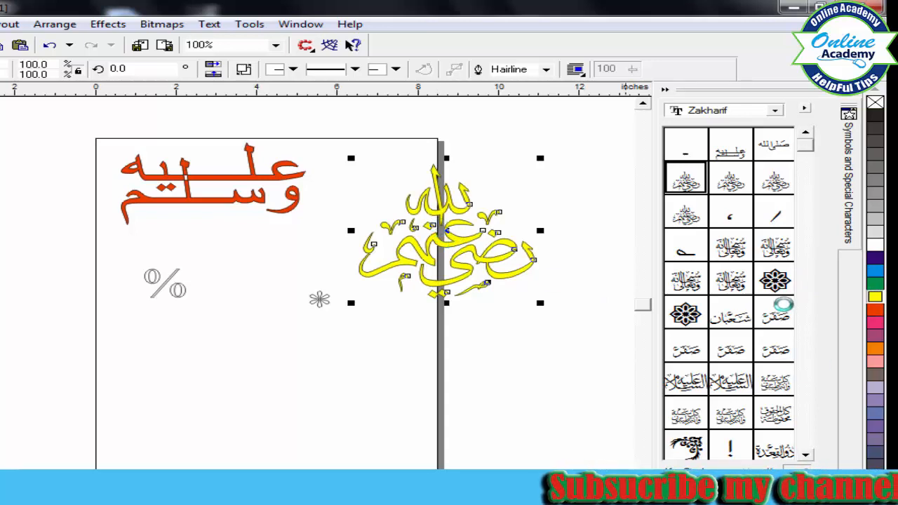
Place a second Zakharif calligraphy symbol below the % and * symbols, enlarge it, and fill it pink.
{"action": "left_click_drag", "start_coordinate": [730, 280], "coordinate": [312, 396]}
{"action": "left_click", "coordinate": [233, 342]}
{"action": "left_click_drag", "start_coordinate": [255, 362], "coordinate": [363, 437]}
{"action": "left_click", "coordinate": [871, 318]}
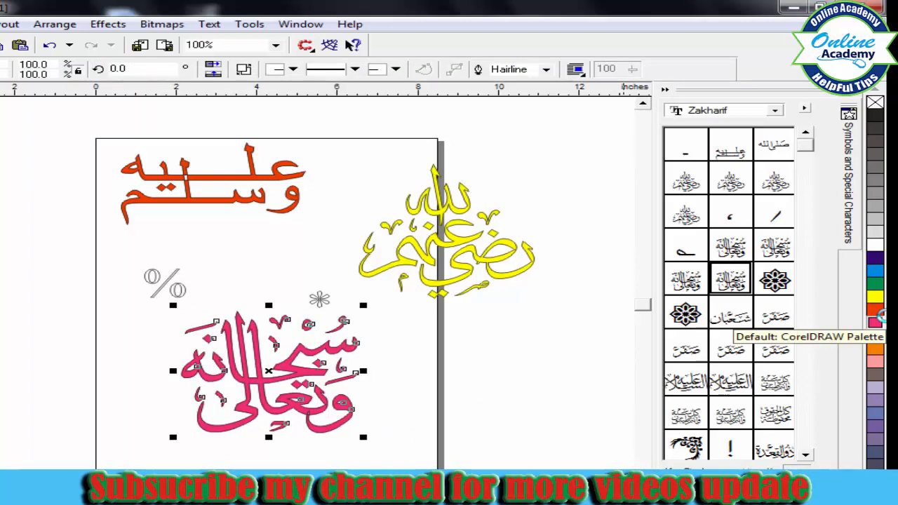
Delete the yellow calligraphy and all remaining symbols to clear the page.
{"action": "left_click", "coordinate": [428, 227]}
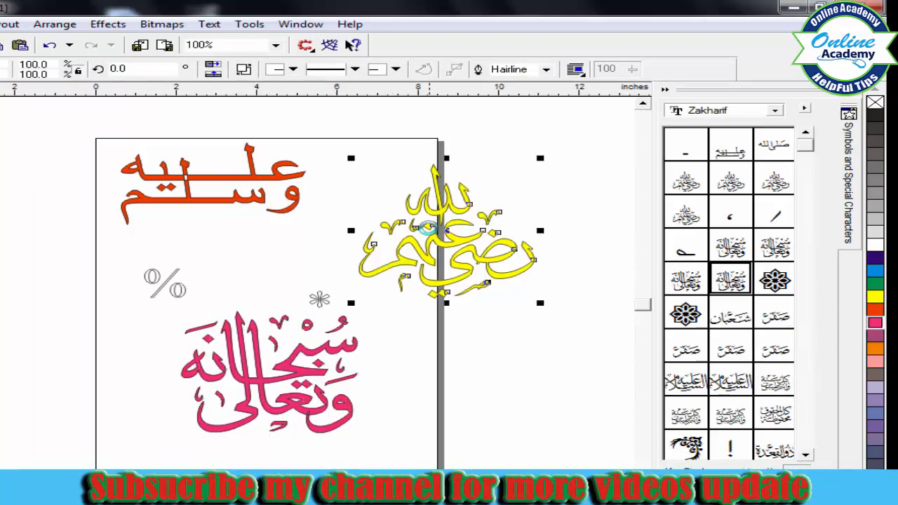
{"action": "key", "text": "Delete"}
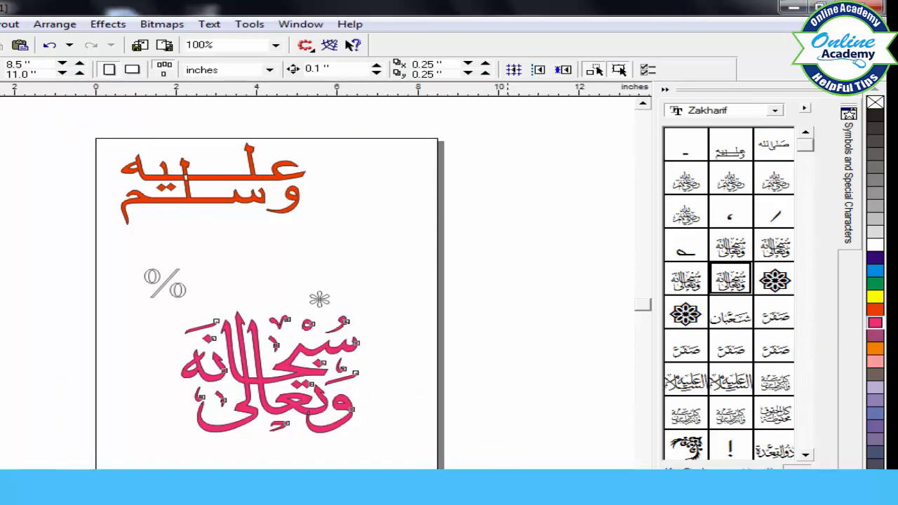
{"action": "key", "text": "ctrl+a"}
{"action": "key", "text": "Delete"}
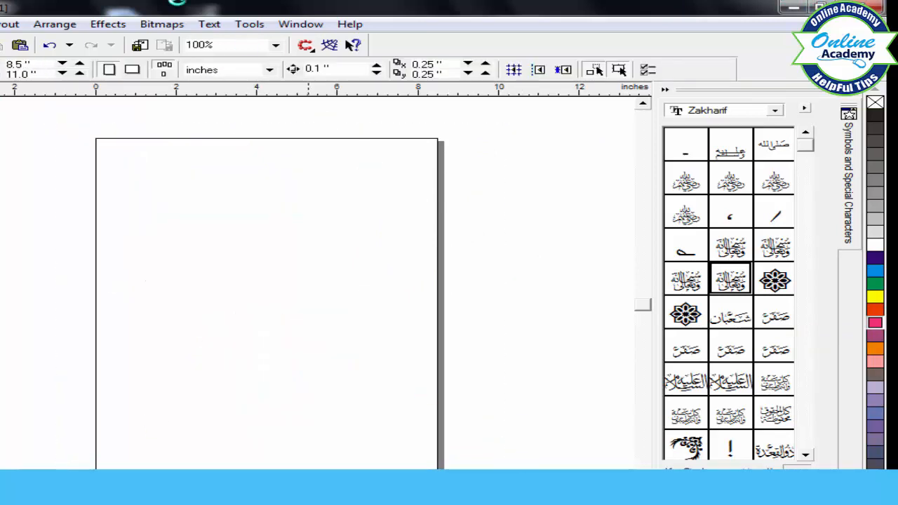
Look through the remaining Tools commands and open a new window showing the current drawing.
{"action": "left_click", "coordinate": [231, 25]}
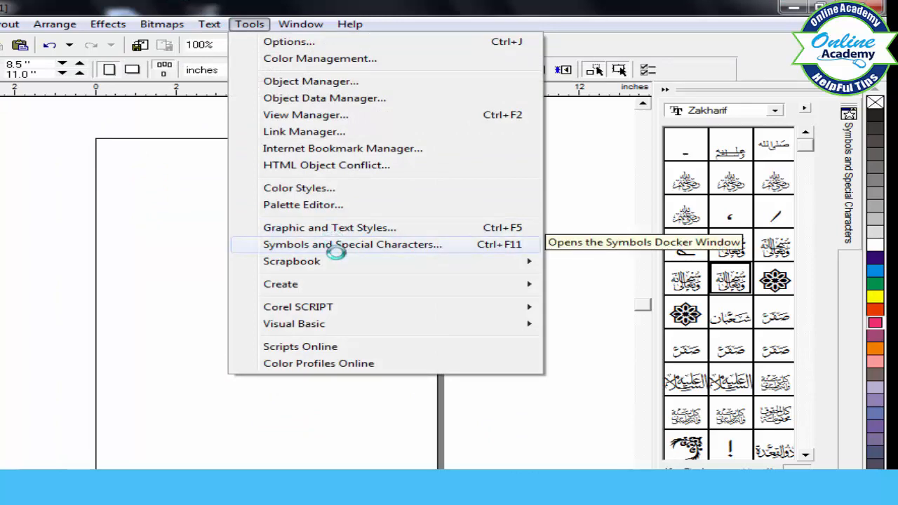
{"action": "mouse_move", "coordinate": [334, 281]}
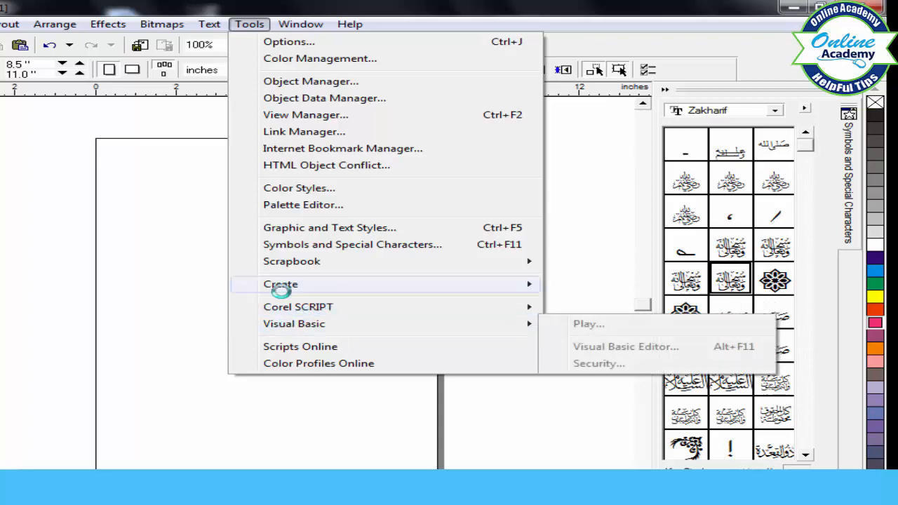
{"action": "mouse_move", "coordinate": [279, 287]}
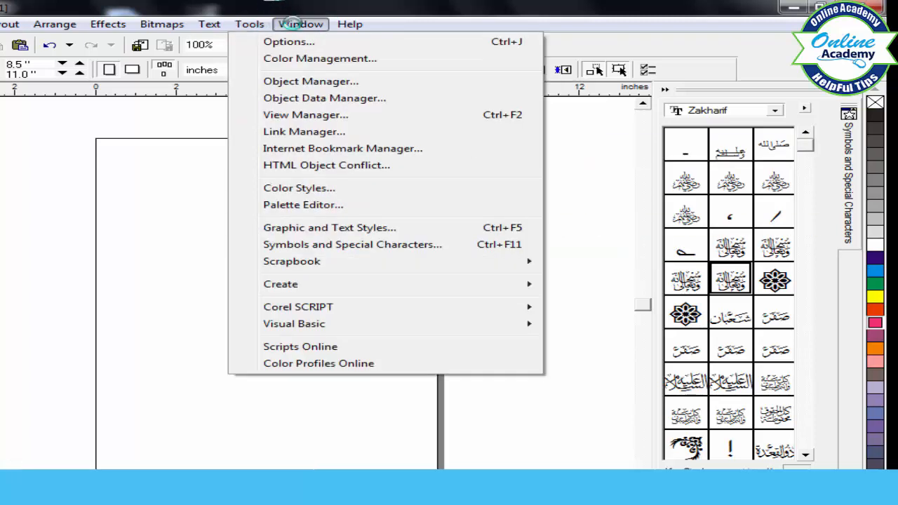
{"action": "mouse_move", "coordinate": [292, 24]}
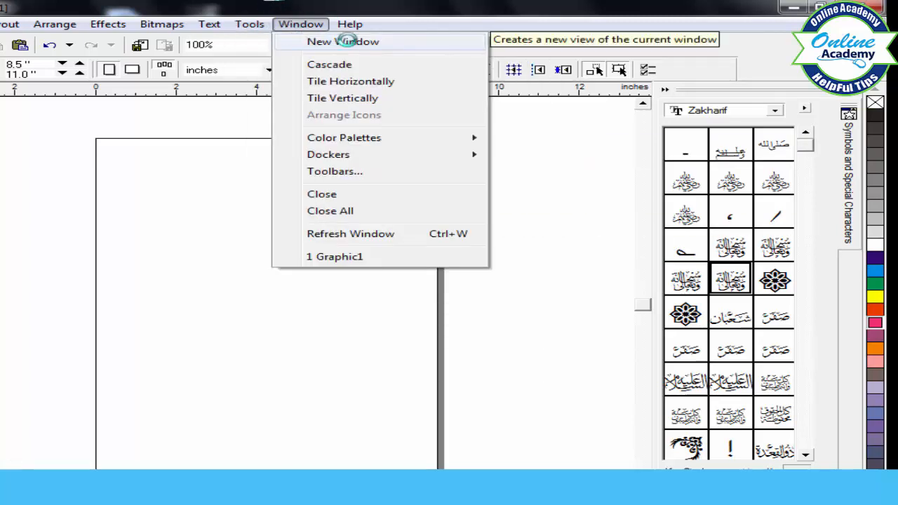
{"action": "left_click", "coordinate": [344, 40]}
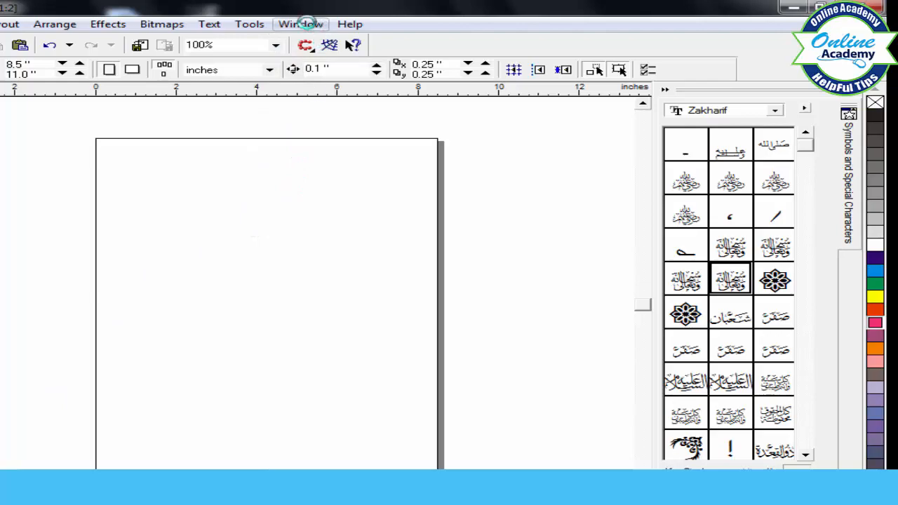
Cascade the two drawing windows and move the Graphic1:2 window further down over the first one.
{"action": "left_click", "coordinate": [301, 24]}
{"action": "left_click", "coordinate": [334, 65]}
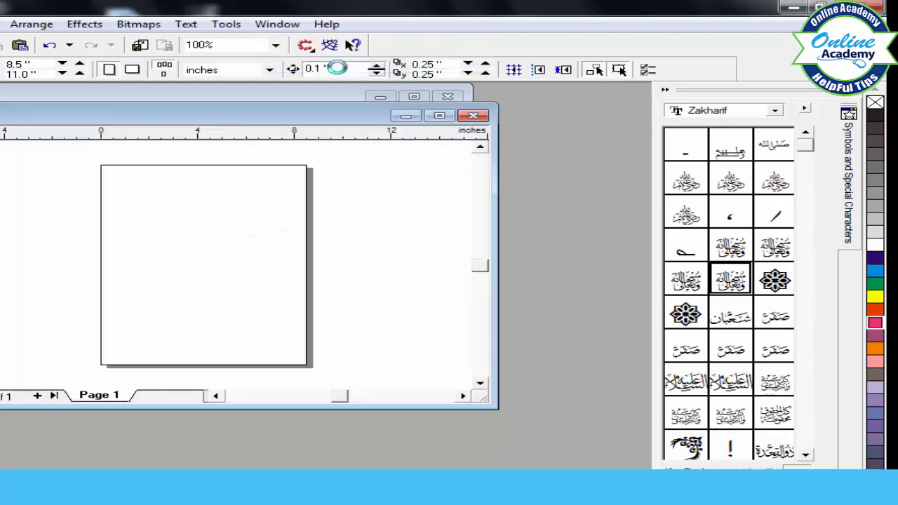
{"action": "left_click_drag", "start_coordinate": [283, 122], "coordinate": [303, 203]}
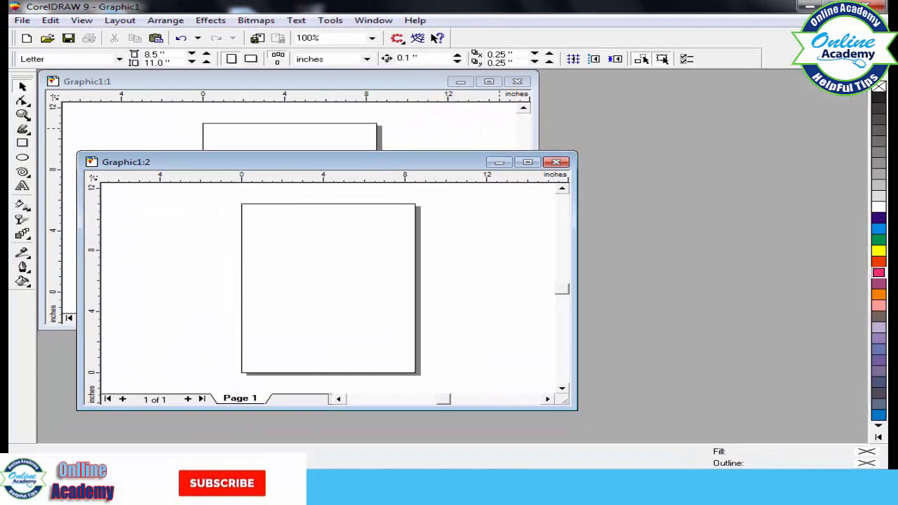
Close the Graphic1:2 window and maximize the remaining drawing window.
{"action": "left_click", "coordinate": [555, 162]}
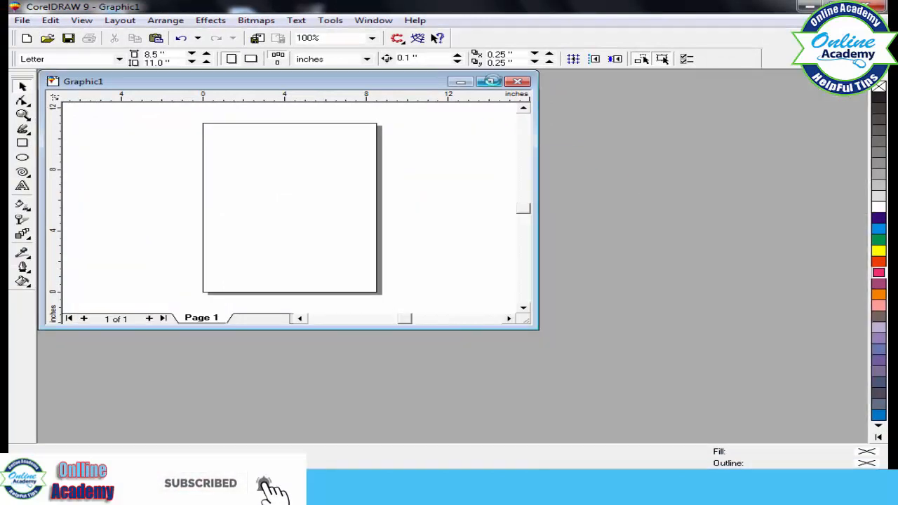
{"action": "left_click", "coordinate": [491, 82]}
Open three additional windows of the current drawing.
{"action": "left_click", "coordinate": [391, 20]}
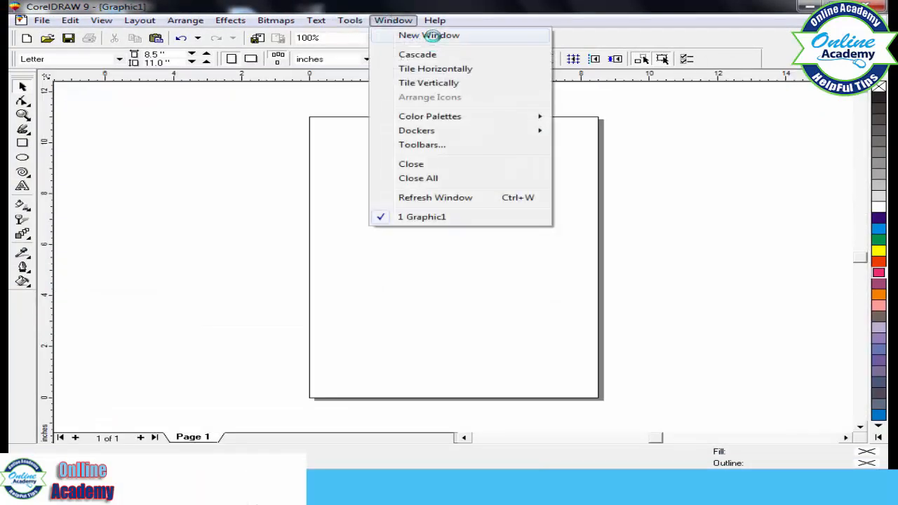
{"action": "left_click", "coordinate": [429, 35]}
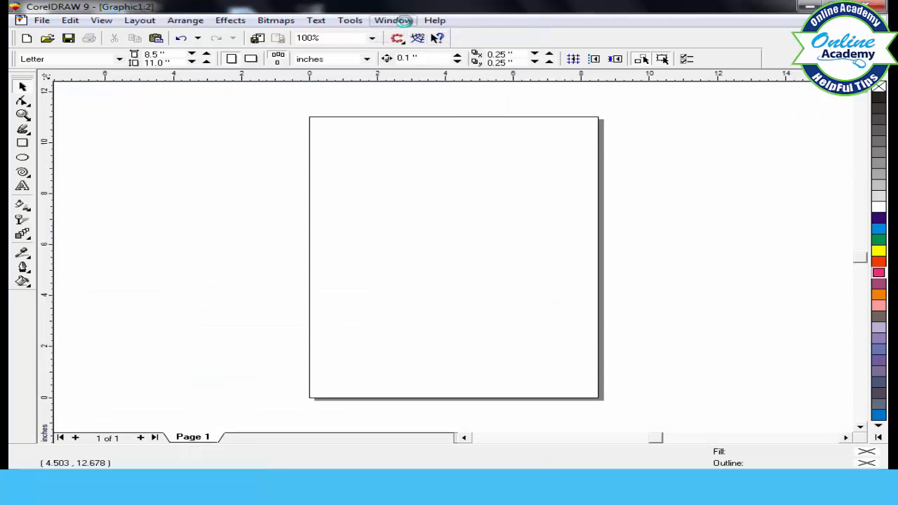
{"action": "left_click", "coordinate": [402, 20]}
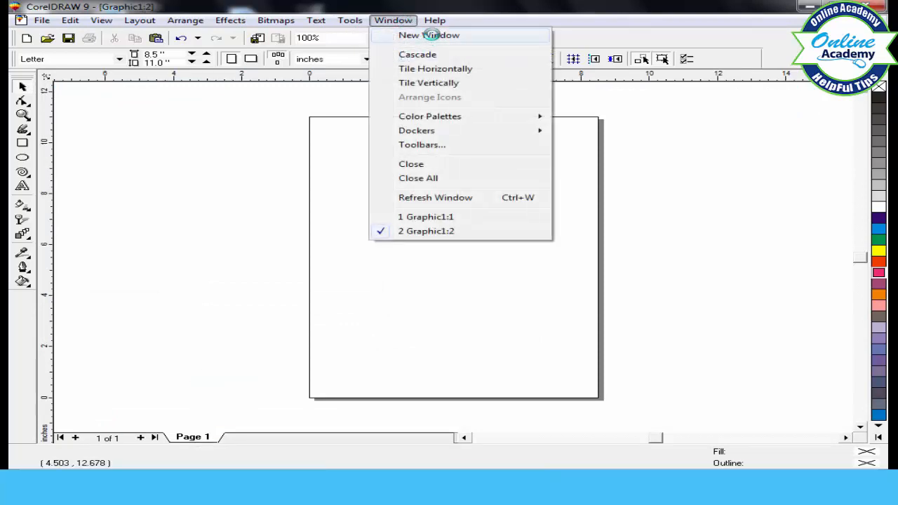
{"action": "left_click", "coordinate": [425, 35]}
{"action": "left_click", "coordinate": [392, 20]}
{"action": "left_click", "coordinate": [421, 35]}
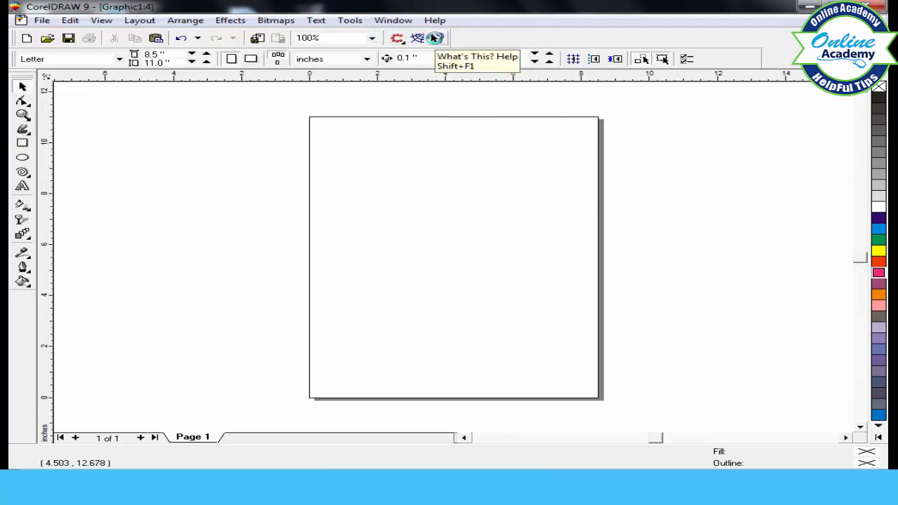
Cascade the four drawing windows and reposition them individually so they overlap with wider offsets.
{"action": "left_click", "coordinate": [391, 20]}
{"action": "left_click", "coordinate": [375, 52]}
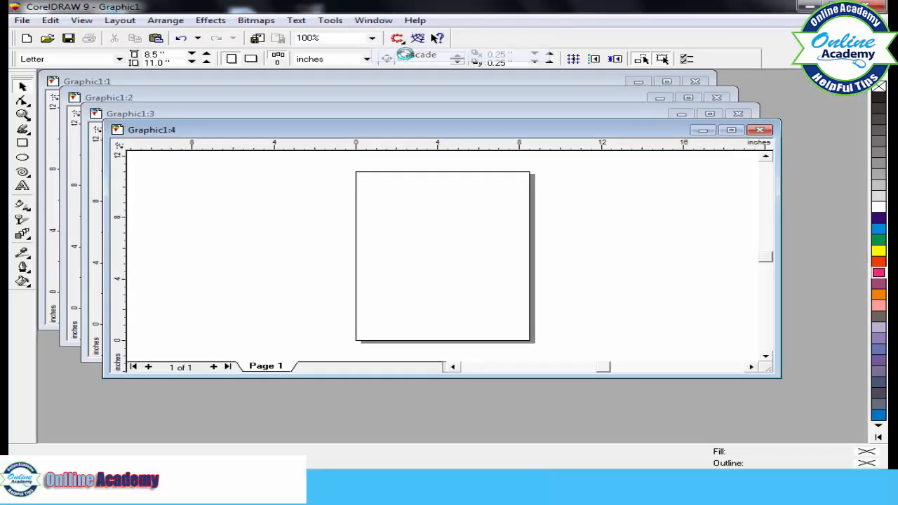
{"action": "left_click_drag", "start_coordinate": [302, 128], "coordinate": [324, 168]}
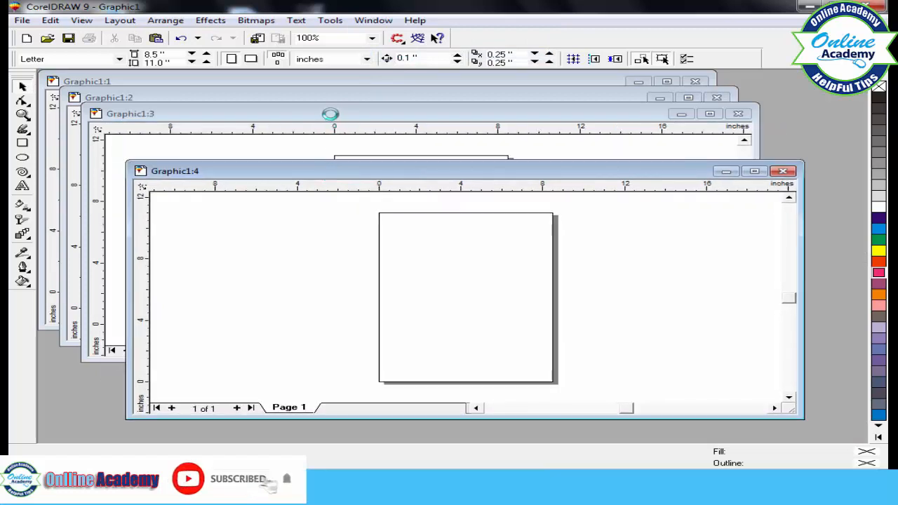
{"action": "mouse_move", "coordinate": [330, 114]}
{"action": "left_mouse_down"}
{"action": "mouse_move", "coordinate": [340, 151]}
{"action": "mouse_move", "coordinate": [339, 126]}
{"action": "left_mouse_up"}
{"action": "left_click_drag", "start_coordinate": [333, 80], "coordinate": [345, 103]}
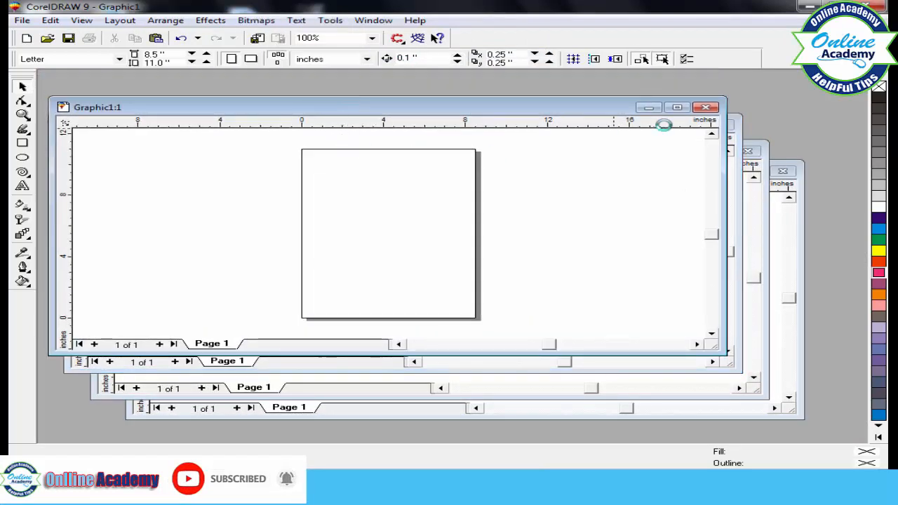
Close the three extra drawing windows and maximize the one that remains.
{"action": "left_click", "coordinate": [705, 106]}
{"action": "left_click", "coordinate": [712, 124]}
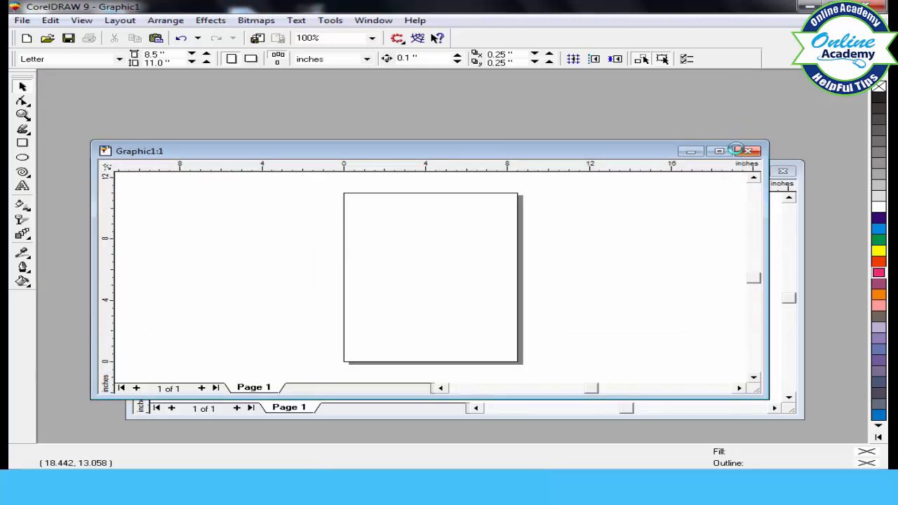
{"action": "left_click", "coordinate": [745, 150]}
{"action": "left_click", "coordinate": [753, 172]}
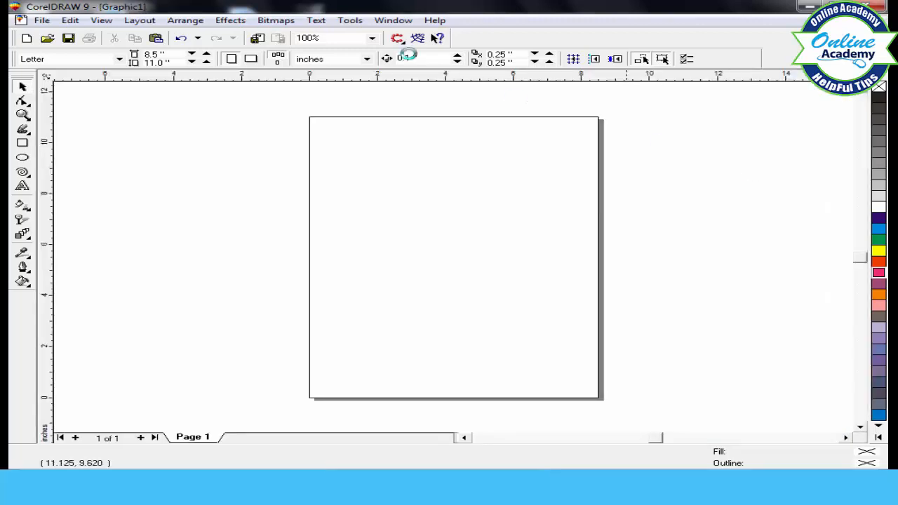
Try horizontal and vertical tiling on the drawing window, maximizing it again after each arrangement.
{"action": "left_click", "coordinate": [380, 21]}
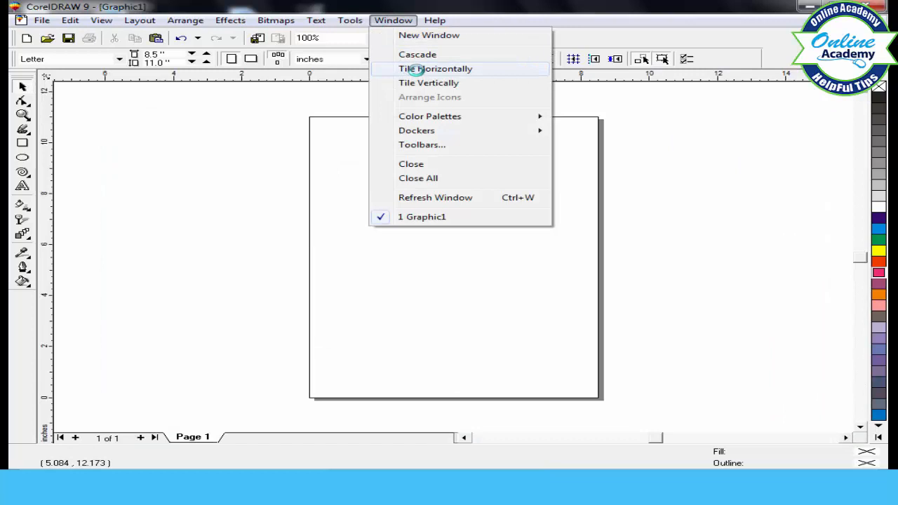
{"action": "left_click", "coordinate": [415, 69]}
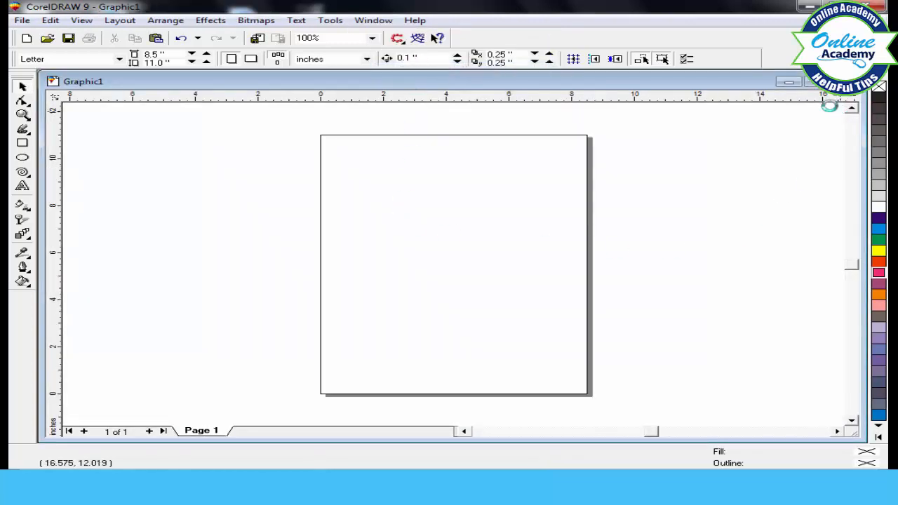
{"action": "left_click", "coordinate": [800, 82]}
{"action": "left_click", "coordinate": [393, 20]}
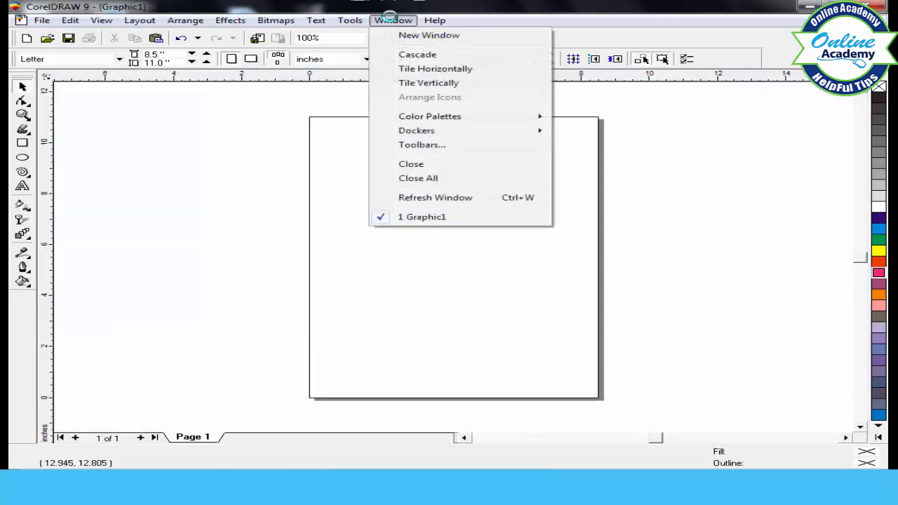
{"action": "left_click", "coordinate": [414, 82]}
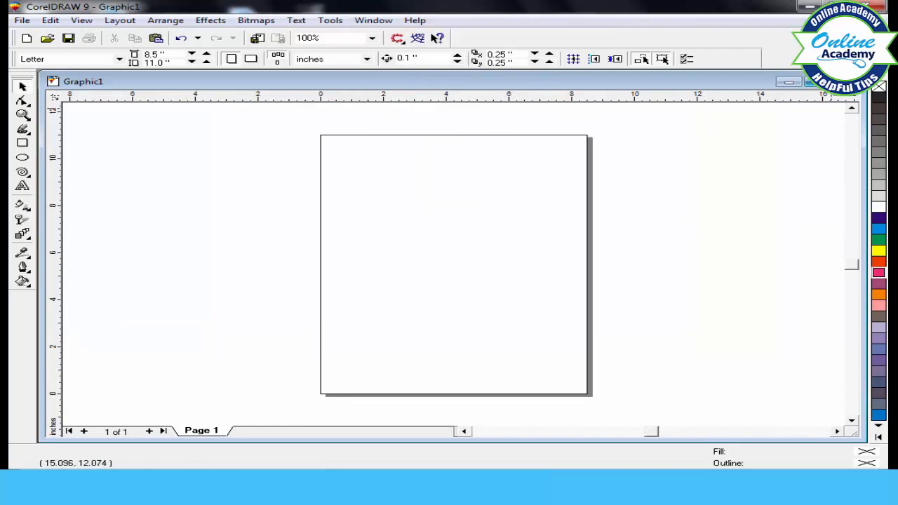
{"action": "left_click", "coordinate": [809, 81]}
Hide the CorelDRAW Palette and display it again.
{"action": "left_click", "coordinate": [394, 20]}
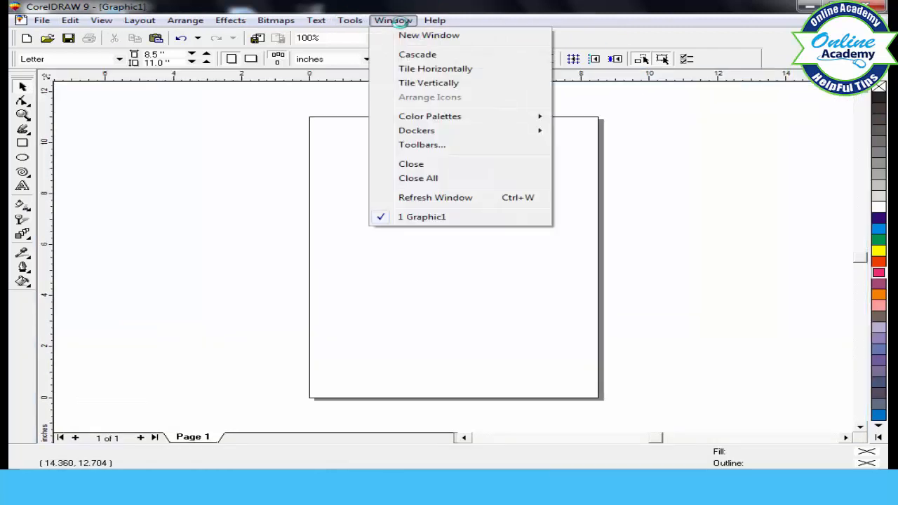
{"action": "mouse_move", "coordinate": [407, 117]}
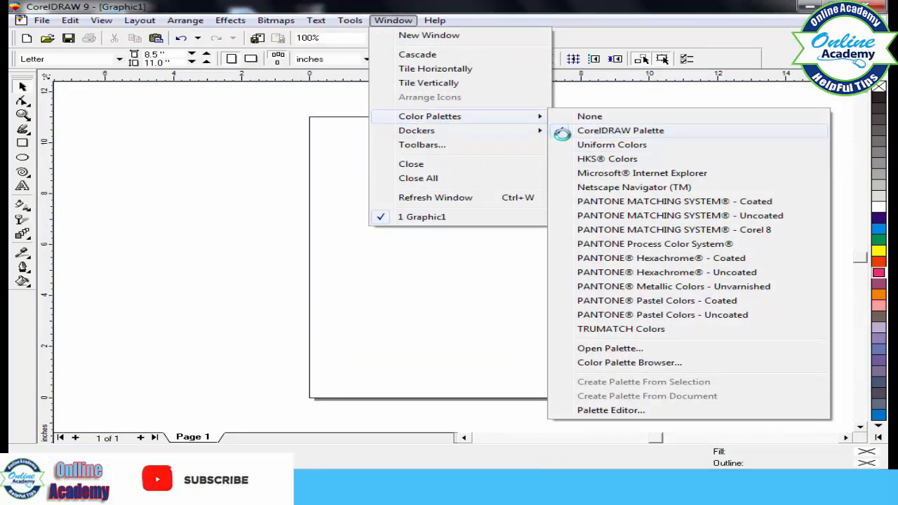
{"action": "left_click", "coordinate": [620, 131]}
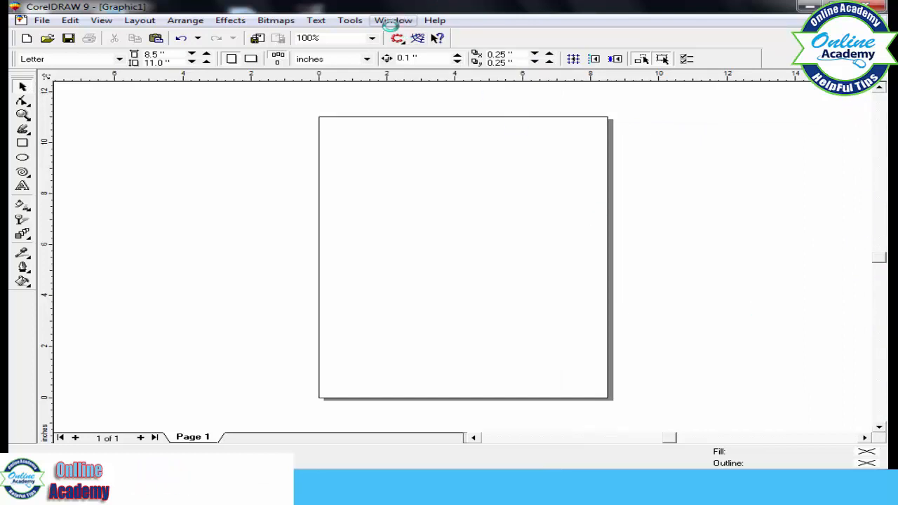
{"action": "left_click", "coordinate": [390, 21]}
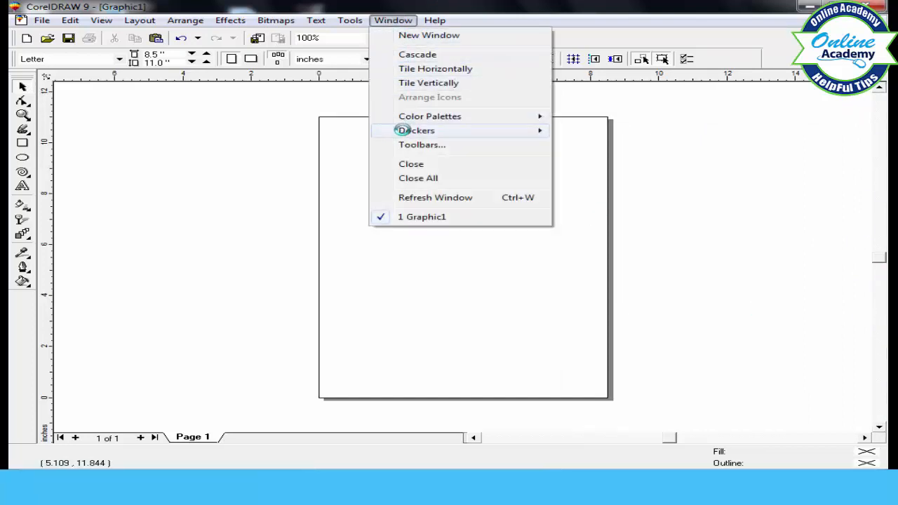
{"action": "mouse_move", "coordinate": [410, 127]}
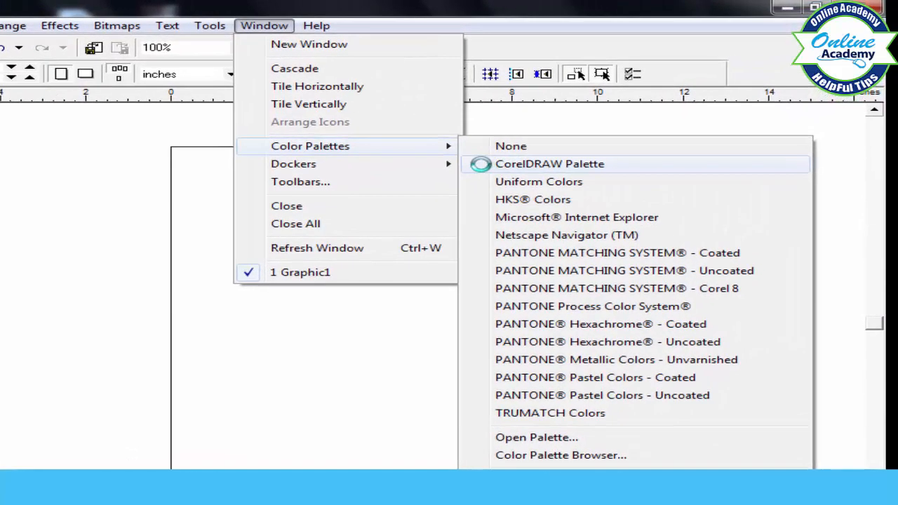
{"action": "left_click", "coordinate": [480, 164]}
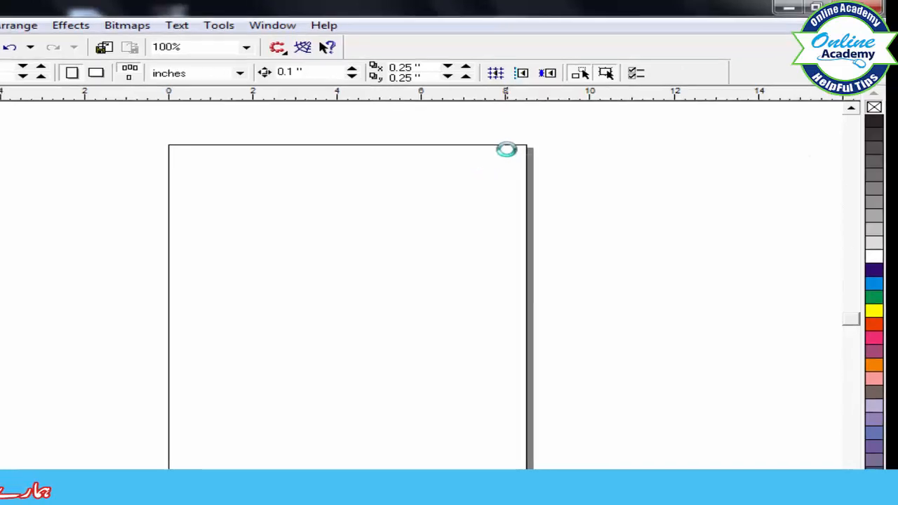
Display the Uniform Colors palette beside the CorelDRAW Palette.
{"action": "left_click", "coordinate": [264, 25]}
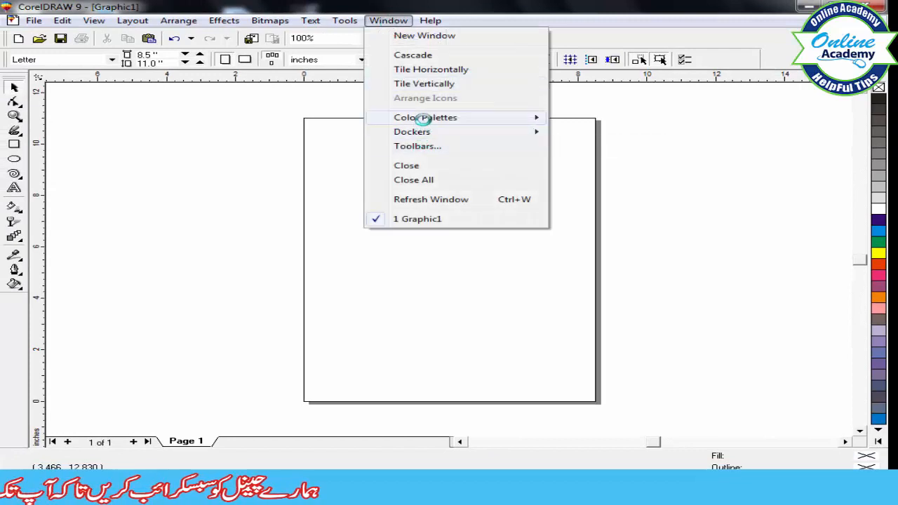
{"action": "mouse_move", "coordinate": [423, 117]}
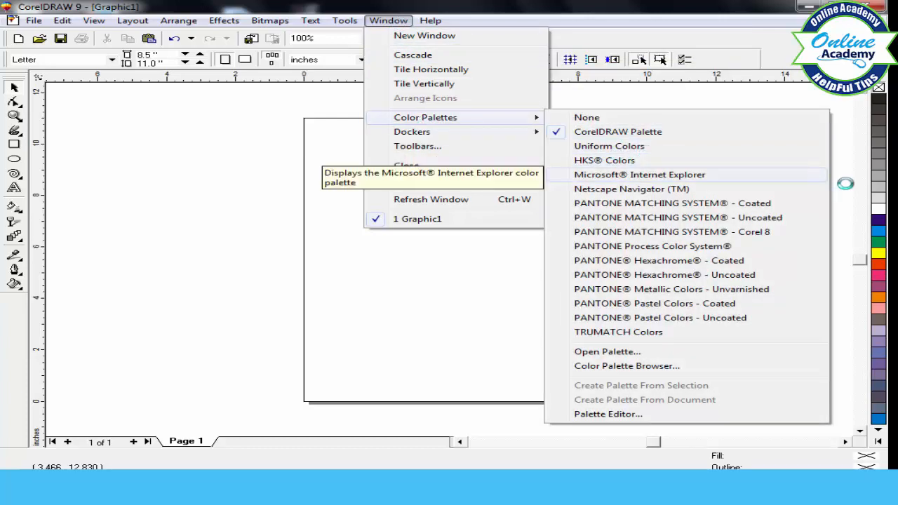
{"action": "left_click", "coordinate": [572, 145]}
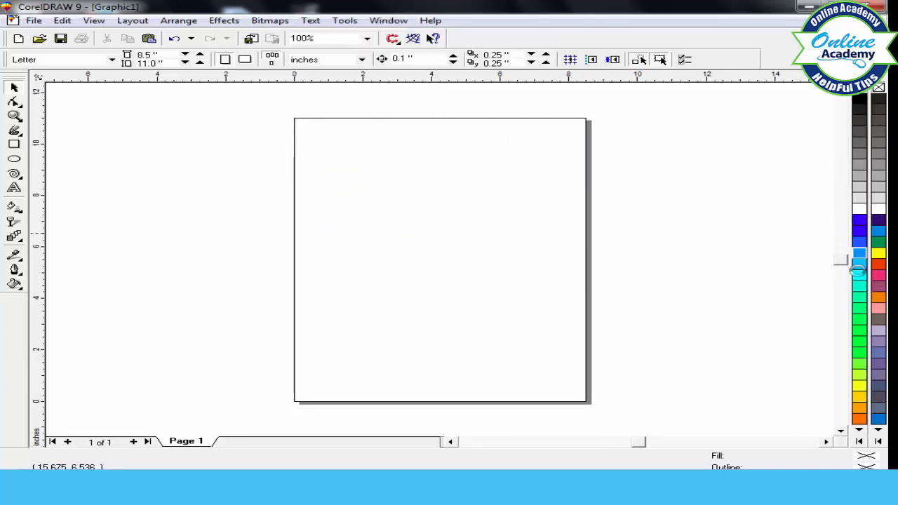
Display the HKS Colors and Microsoft Internet Explorer color palettes as well.
{"action": "left_click", "coordinate": [386, 20]}
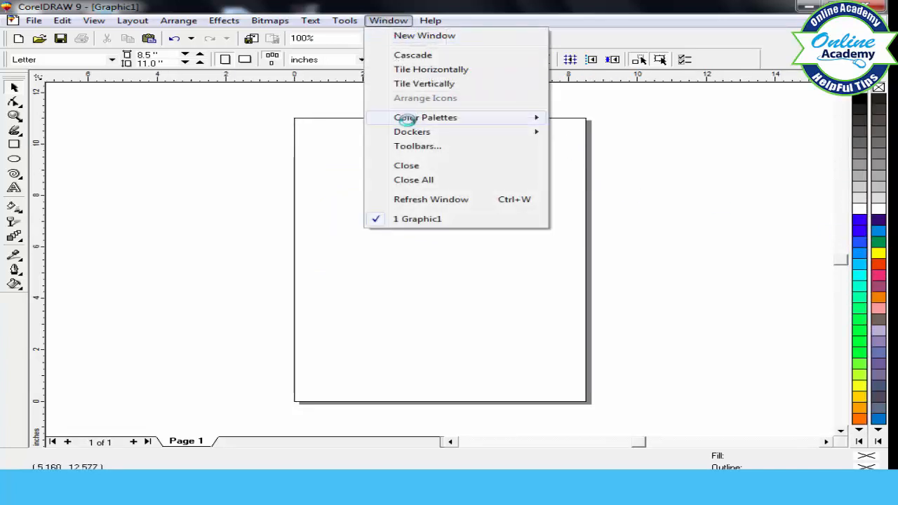
{"action": "mouse_move", "coordinate": [403, 118]}
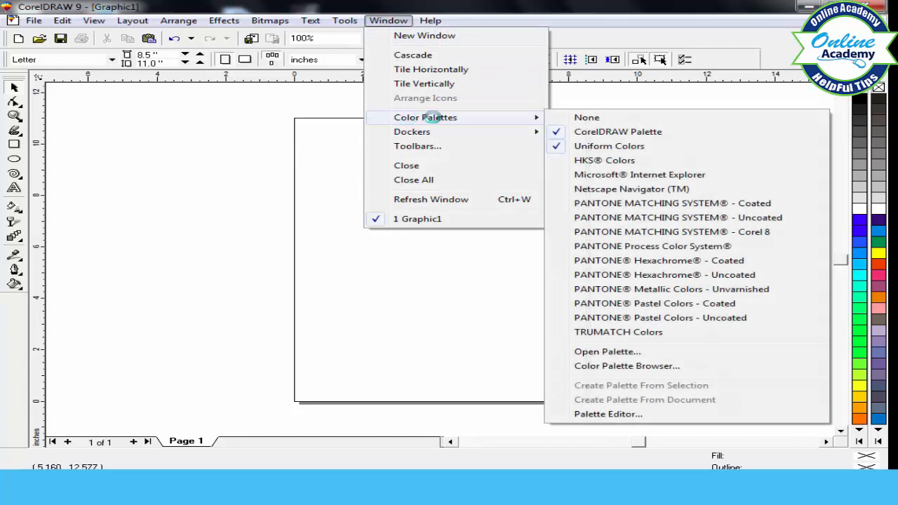
{"action": "left_click", "coordinate": [565, 160]}
{"action": "left_click", "coordinate": [386, 20]}
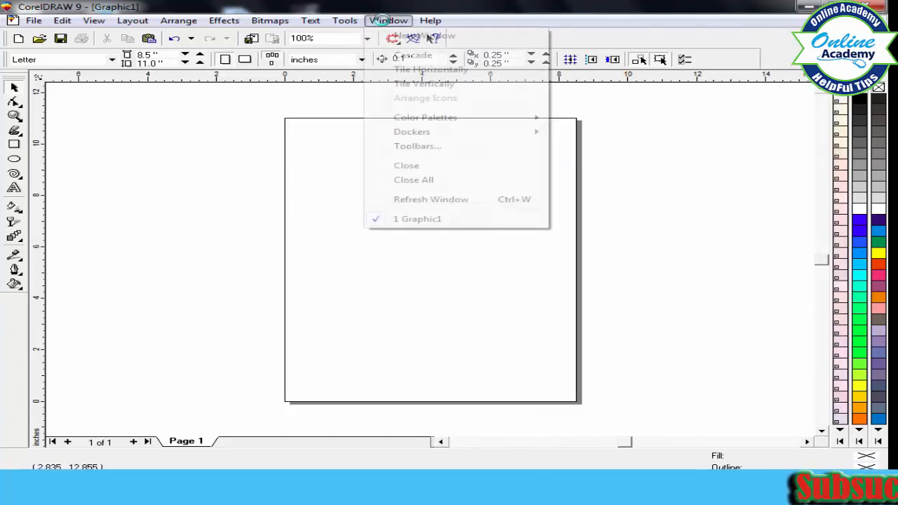
{"action": "mouse_move", "coordinate": [386, 117]}
{"action": "left_click", "coordinate": [554, 175]}
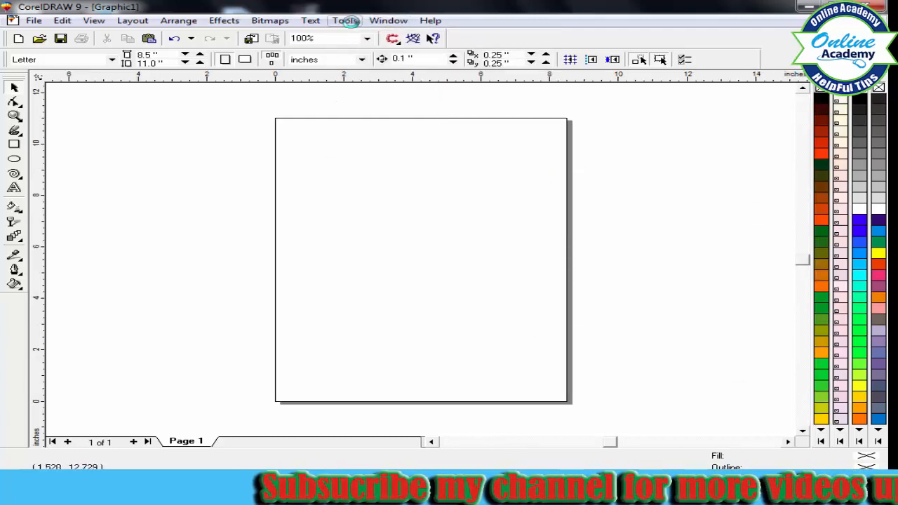
Hide the Microsoft Internet Explorer and HKS Colors palettes.
{"action": "left_click", "coordinate": [349, 21]}
{"action": "mouse_move", "coordinate": [389, 20]}
{"action": "mouse_move", "coordinate": [409, 118]}
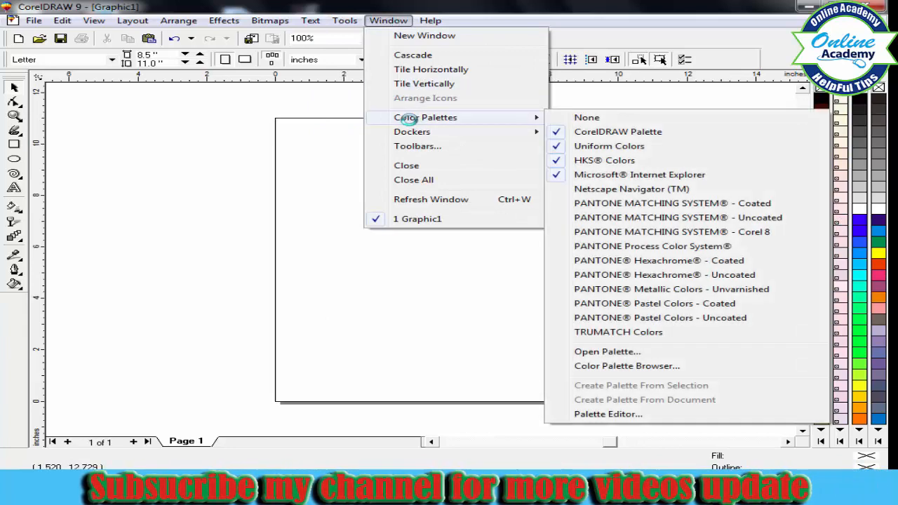
{"action": "left_click", "coordinate": [554, 175]}
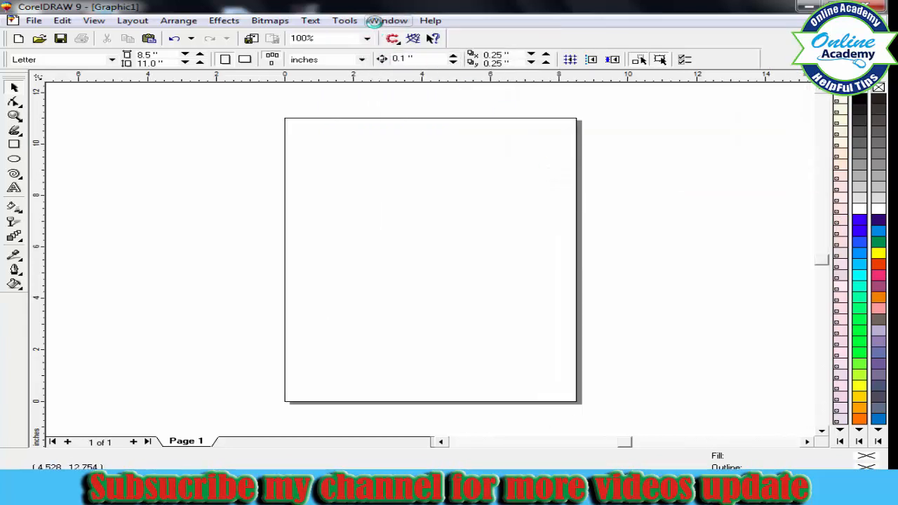
{"action": "left_click", "coordinate": [376, 21]}
{"action": "mouse_move", "coordinate": [490, 117]}
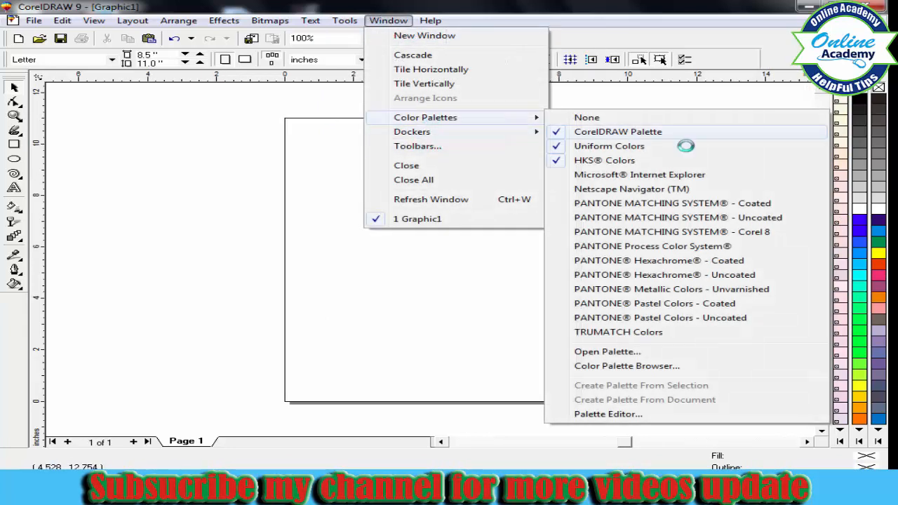
{"action": "left_click", "coordinate": [553, 160]}
Look over the remaining color palettes and open the Transformation docker with its Skew settings.
{"action": "left_click", "coordinate": [388, 20]}
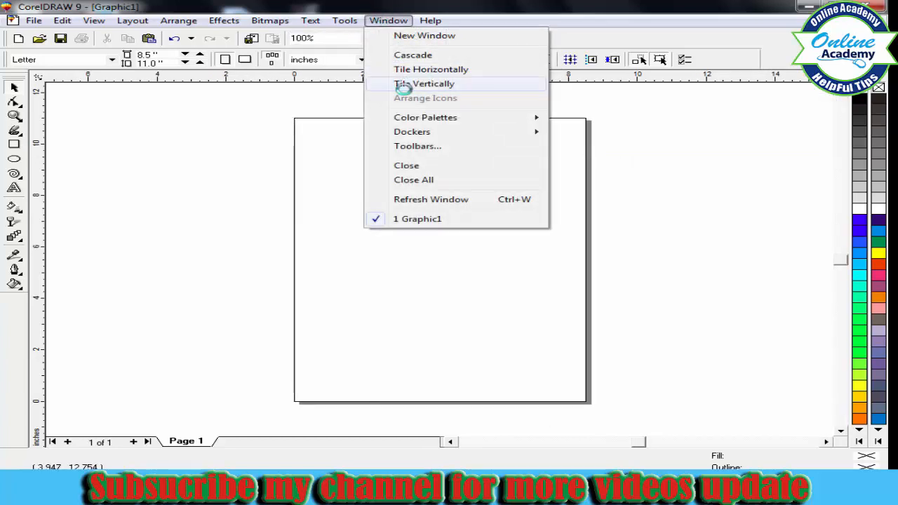
{"action": "mouse_move", "coordinate": [427, 117]}
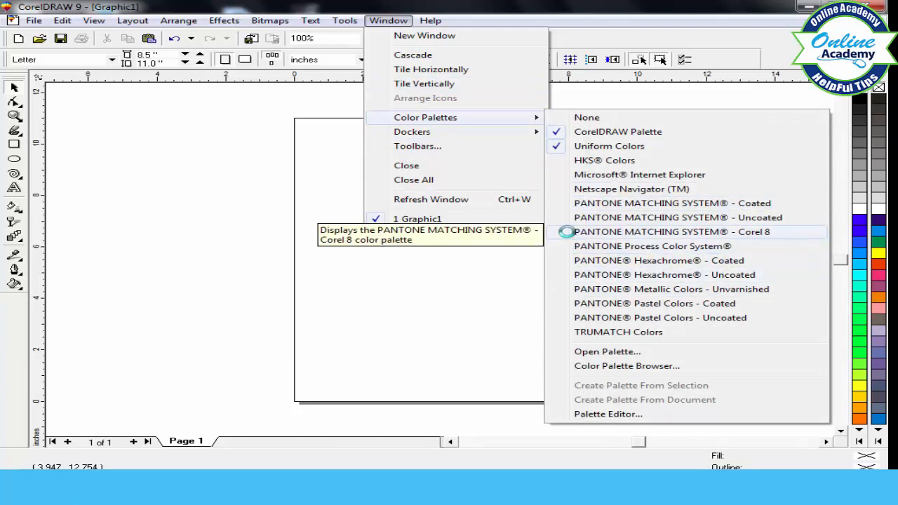
{"action": "mouse_move", "coordinate": [416, 131]}
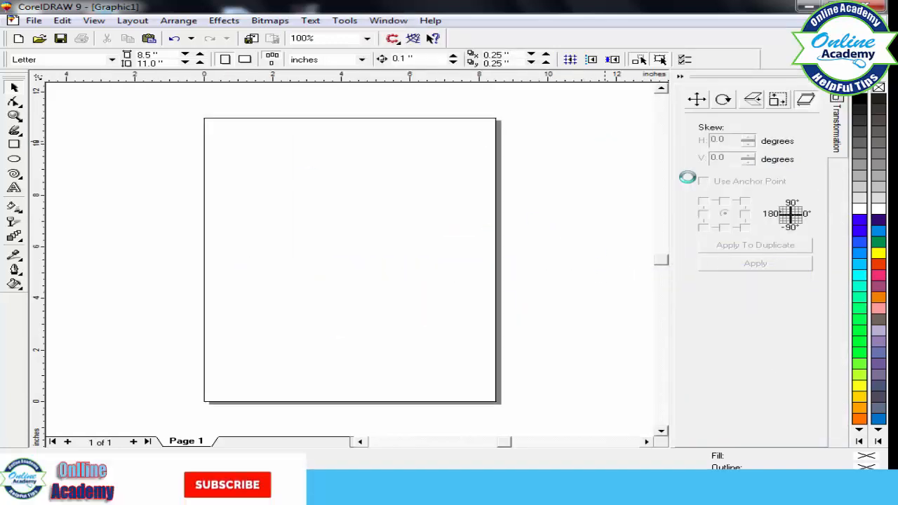
Draw a rectangle about 2.0 by 3.3 inches on the page and move it 15 inches horizontally using a relative position.
{"action": "left_click", "coordinate": [14, 145]}
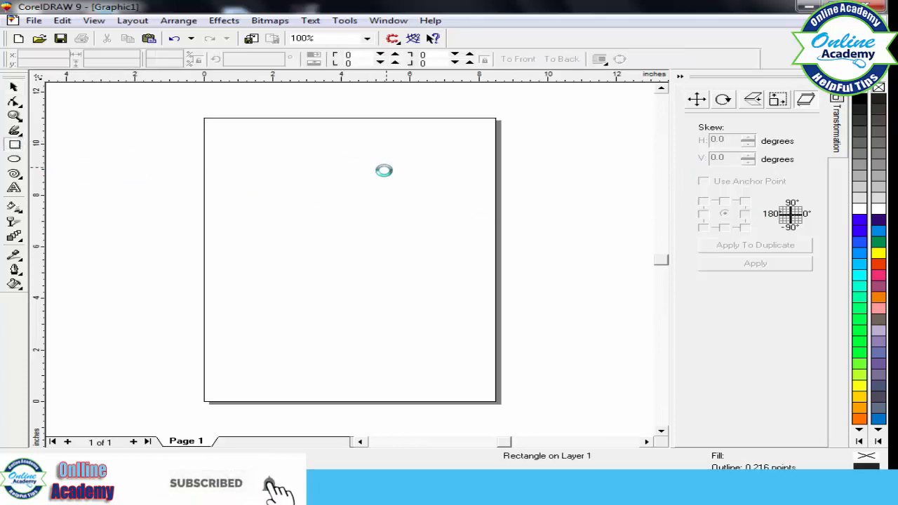
{"action": "left_click_drag", "start_coordinate": [283, 175], "coordinate": [353, 261]}
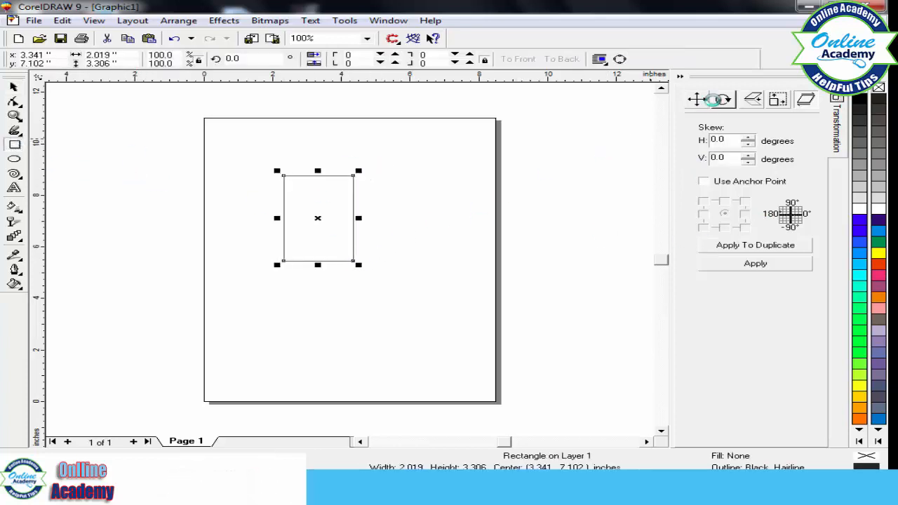
{"action": "left_click", "coordinate": [695, 99]}
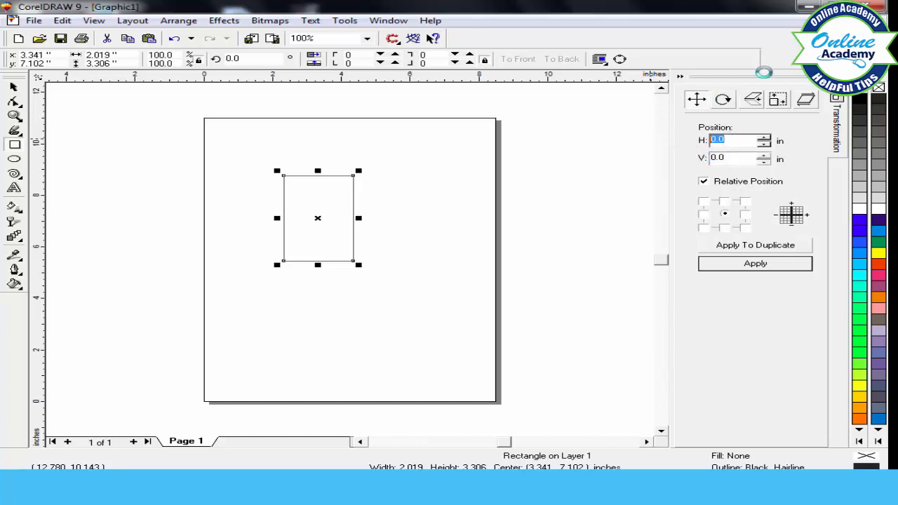
{"action": "left_click", "coordinate": [763, 262]}
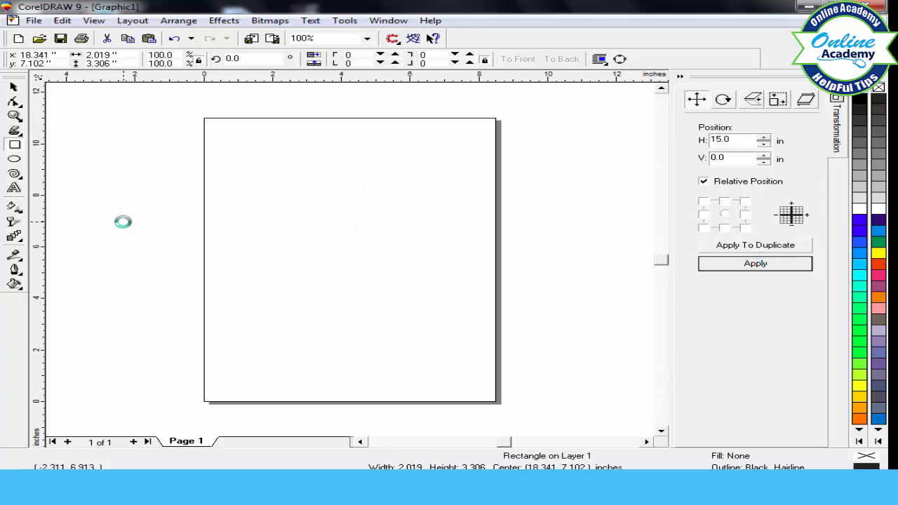
{"action": "key", "text": "shift+F2"}
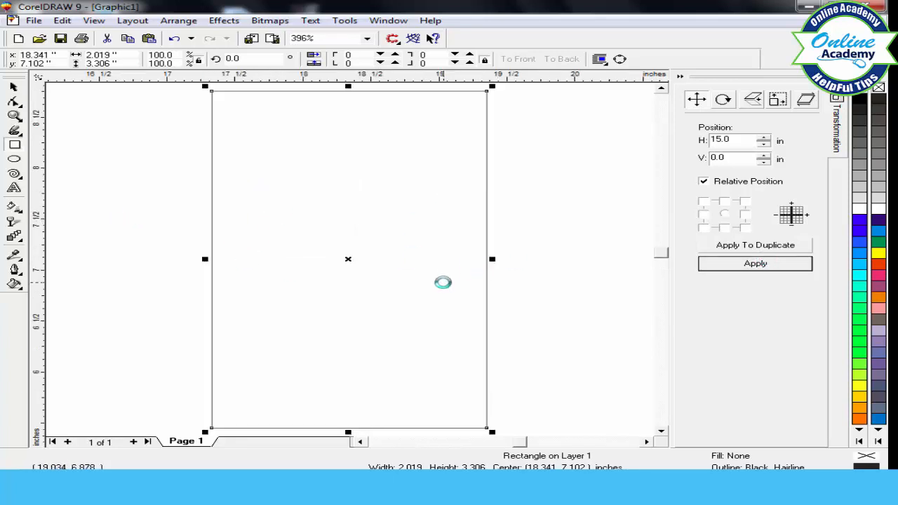
{"action": "key", "text": "F3"}
{"action": "key", "text": "F3"}
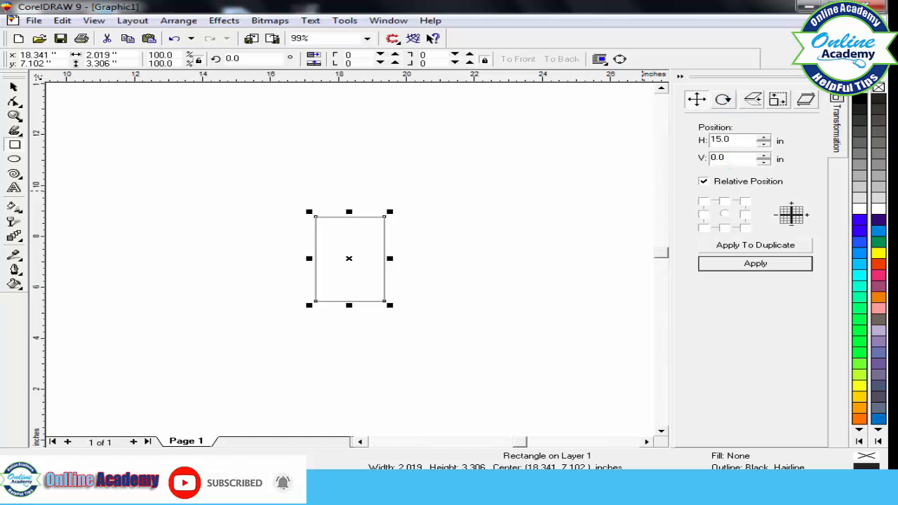
Close the Transformation docker and delete the moved rectangle.
{"action": "left_click", "coordinate": [818, 76]}
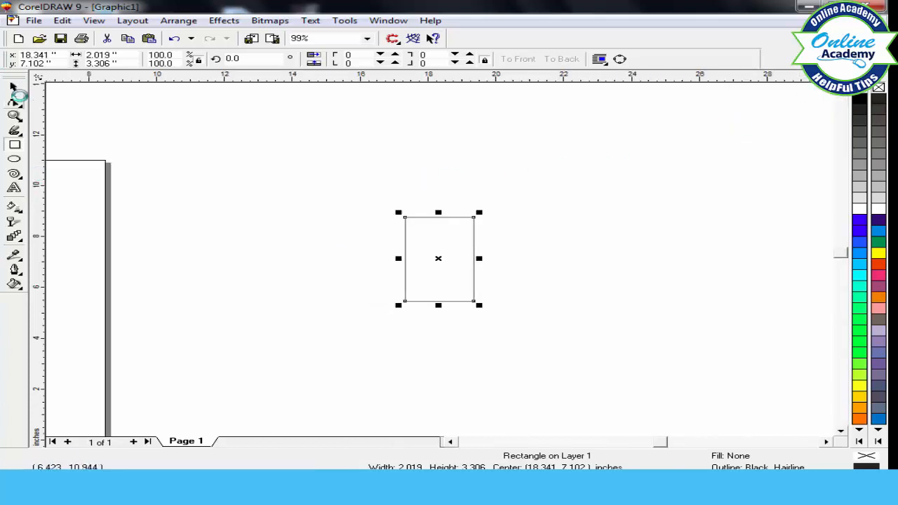
{"action": "left_click", "coordinate": [14, 86]}
{"action": "left_click_drag", "start_coordinate": [353, 170], "coordinate": [513, 377]}
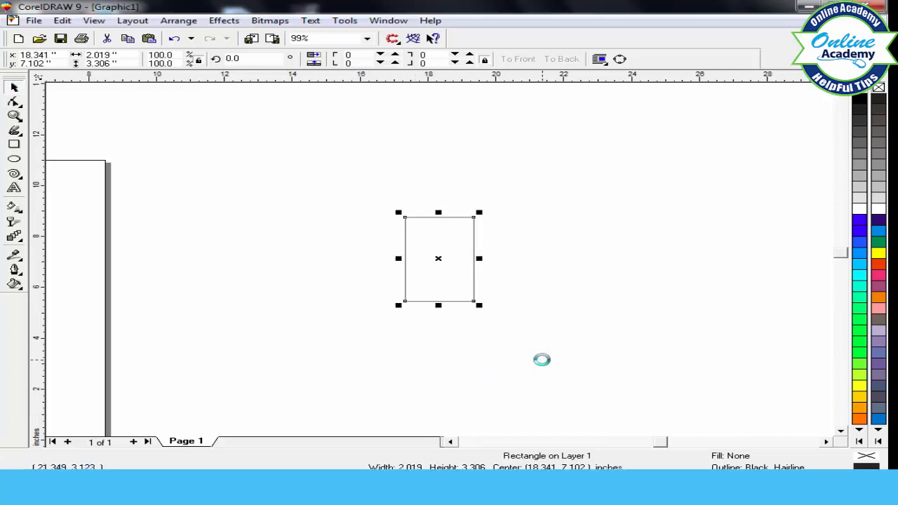
{"action": "key", "text": "Delete"}
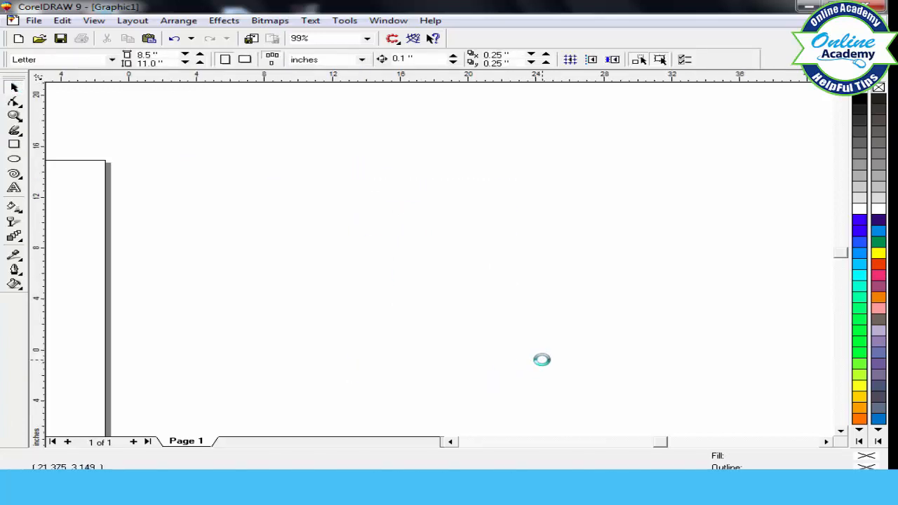
{"action": "key", "text": "F3"}
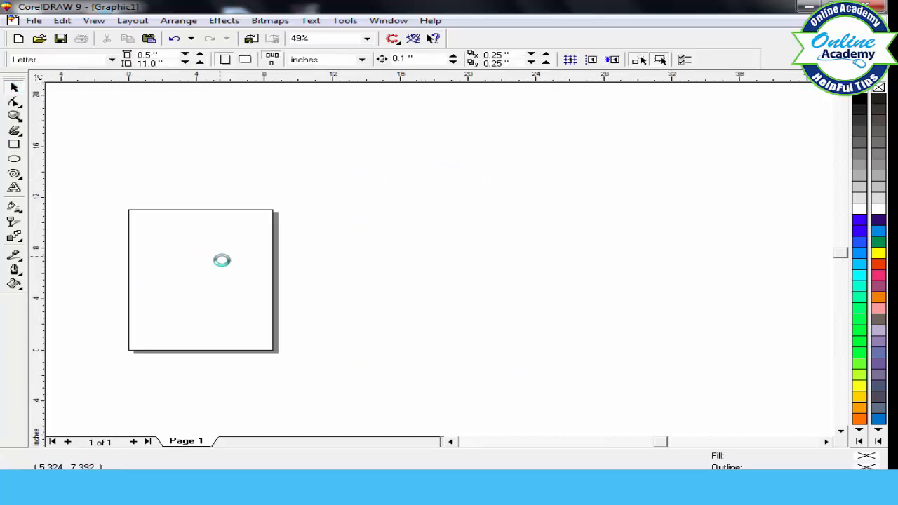
Open the Shaping docker with its Weld settings.
{"action": "left_click", "coordinate": [386, 20]}
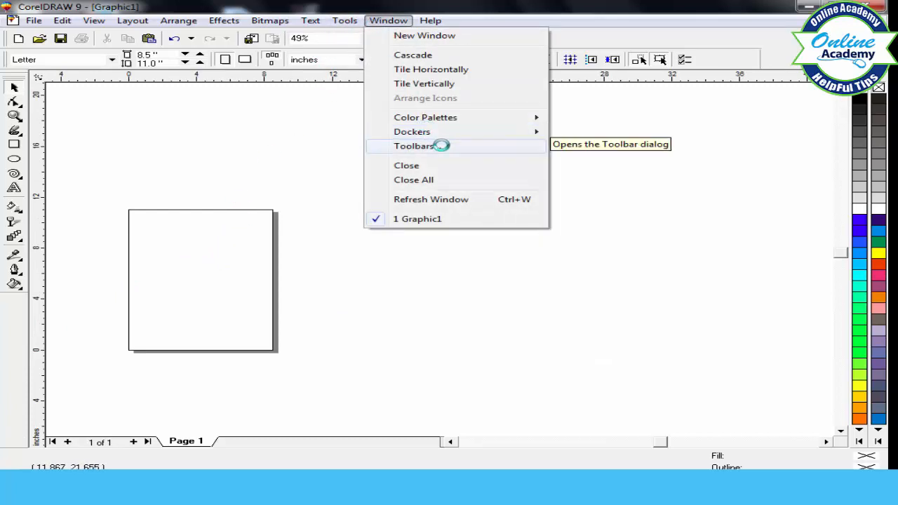
{"action": "mouse_move", "coordinate": [435, 131]}
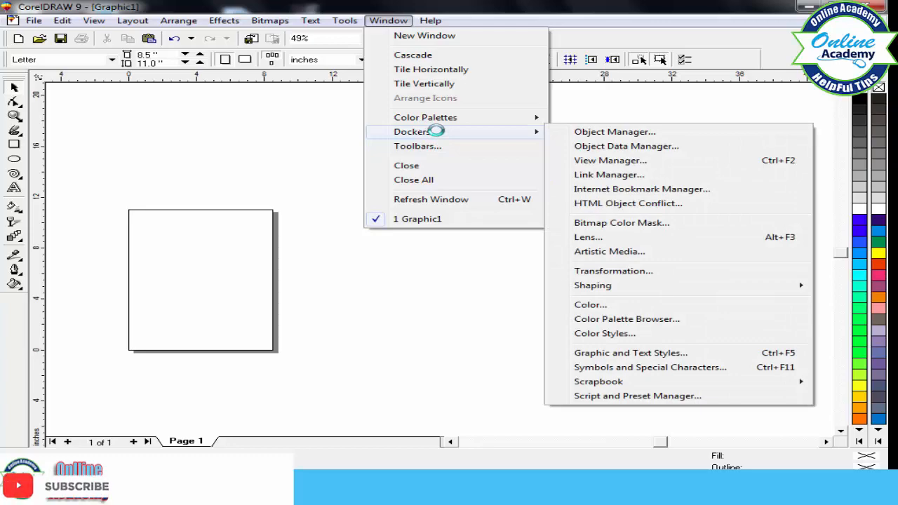
{"action": "mouse_move", "coordinate": [593, 284]}
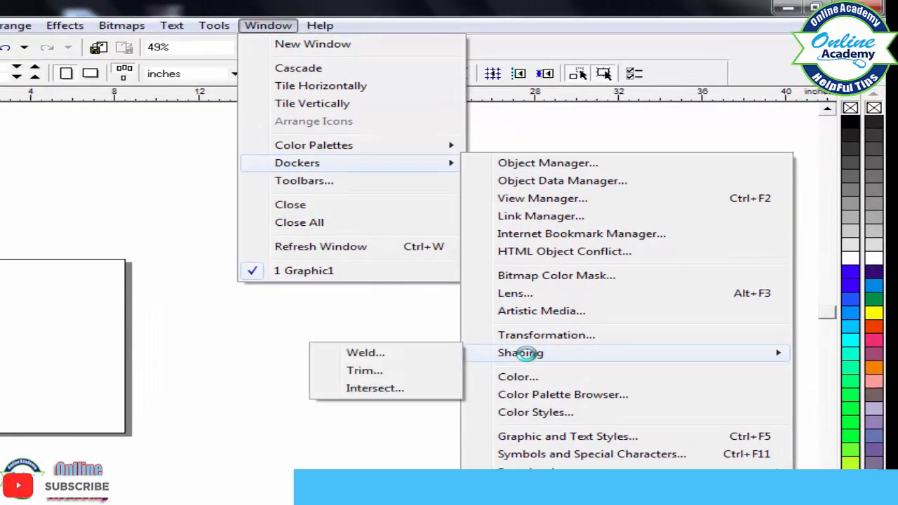
{"action": "left_click", "coordinate": [365, 353]}
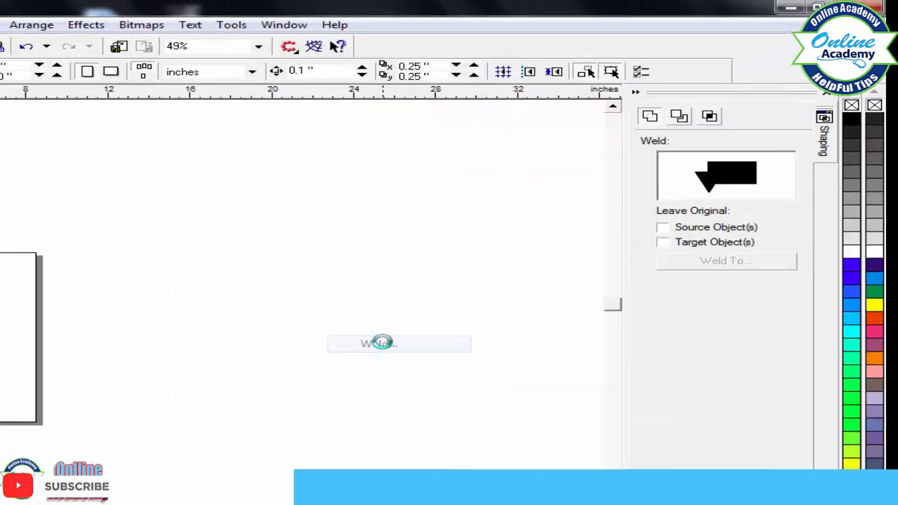
Draw two overlapping ellipses beside the page, about 9.0 by 10.9 inches and 9.1 by 13.6 inches.
{"action": "left_click", "coordinate": [14, 159]}
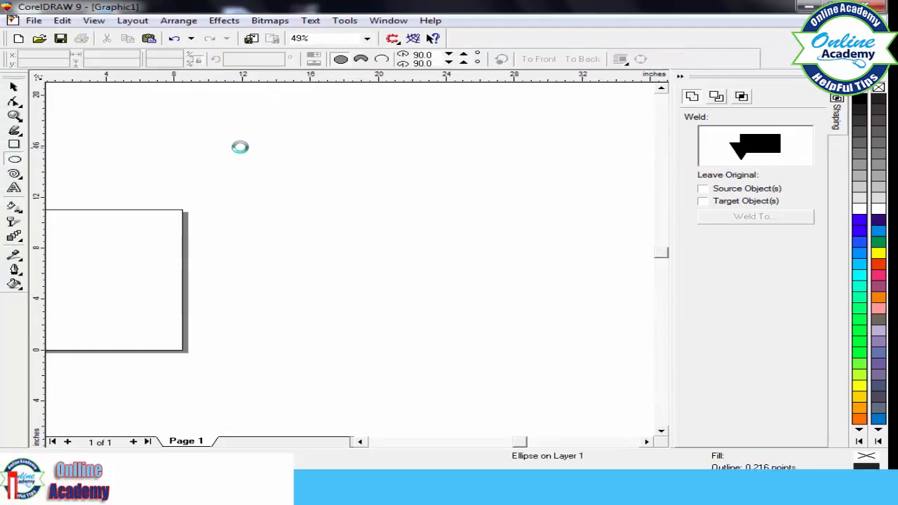
{"action": "left_click_drag", "start_coordinate": [197, 147], "coordinate": [349, 287]}
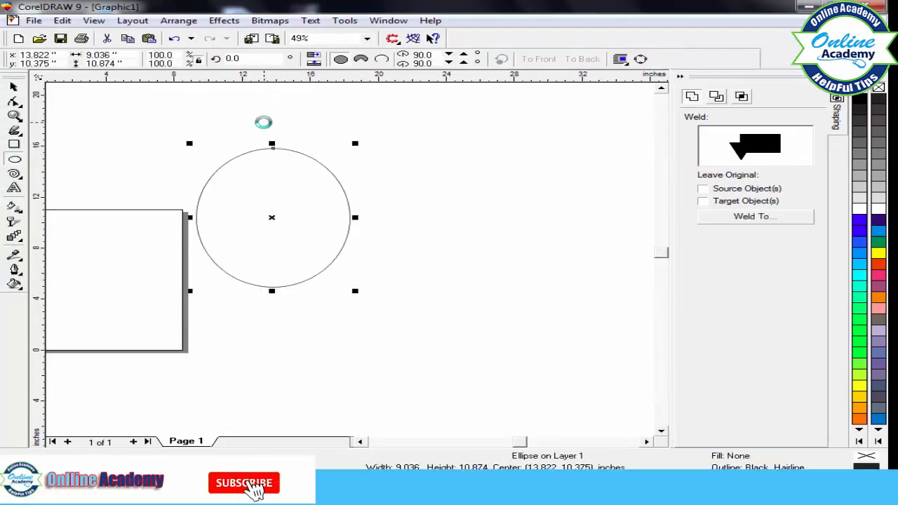
{"action": "left_click_drag", "start_coordinate": [269, 122], "coordinate": [425, 295]}
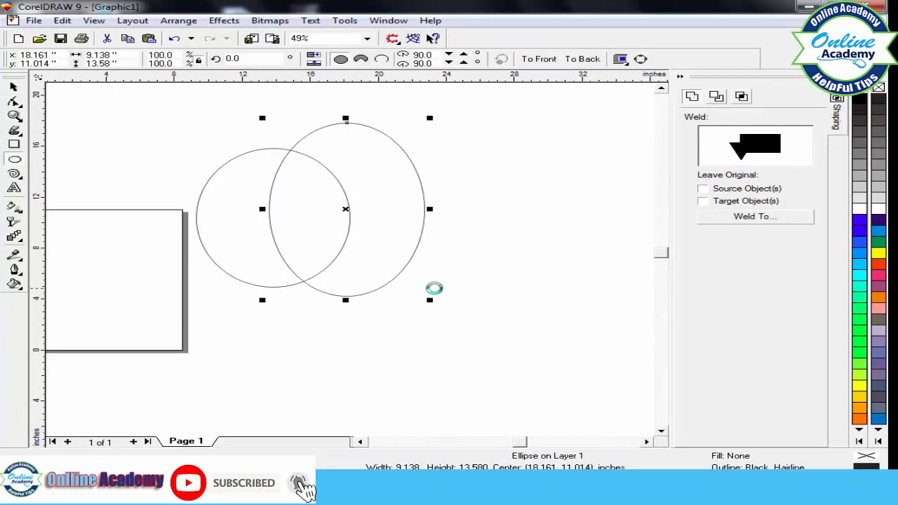
Weld the two overlapping ellipses without leaving the source or target originals, and undo the weld.
{"action": "left_click", "coordinate": [693, 96]}
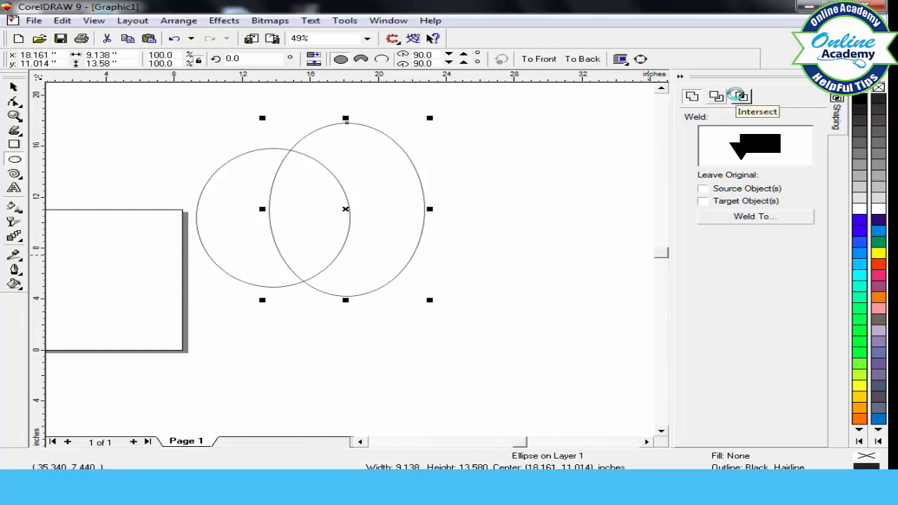
{"action": "left_click", "coordinate": [735, 218]}
{"action": "left_click", "coordinate": [631, 239]}
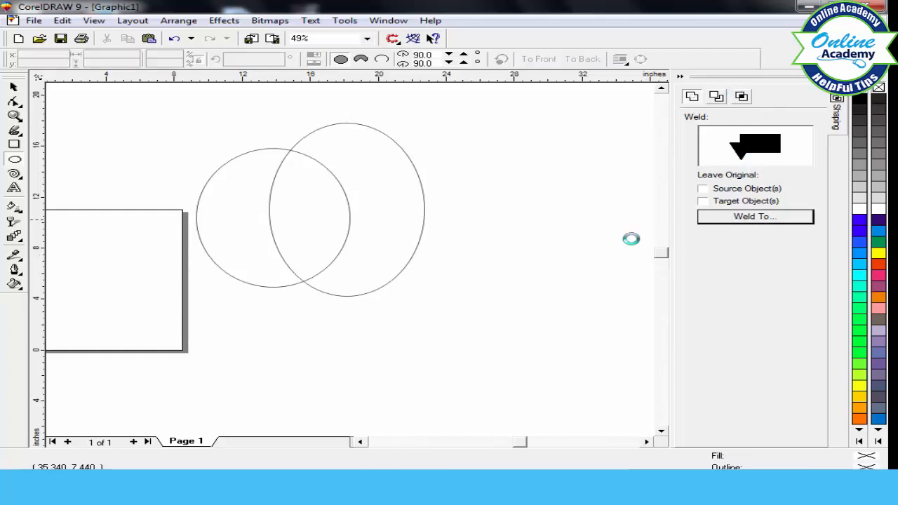
{"action": "left_click", "coordinate": [348, 233]}
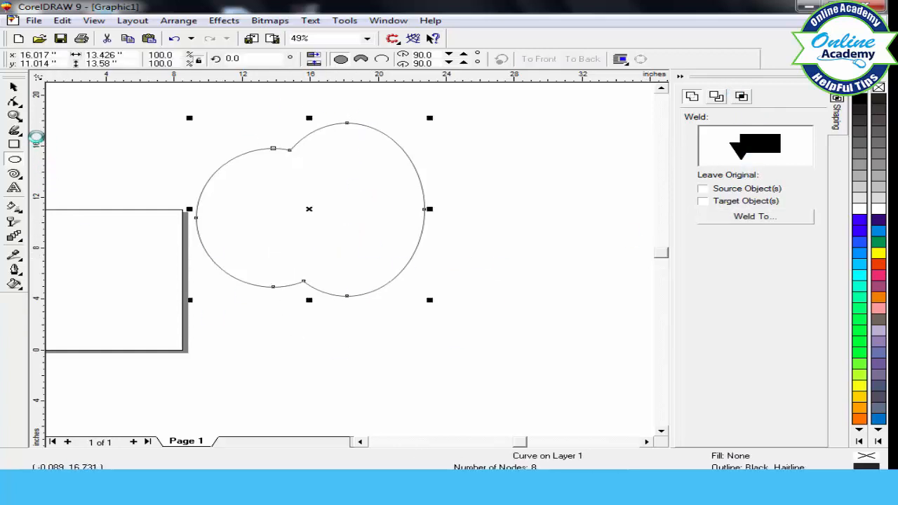
{"action": "key", "text": "ctrl+z"}
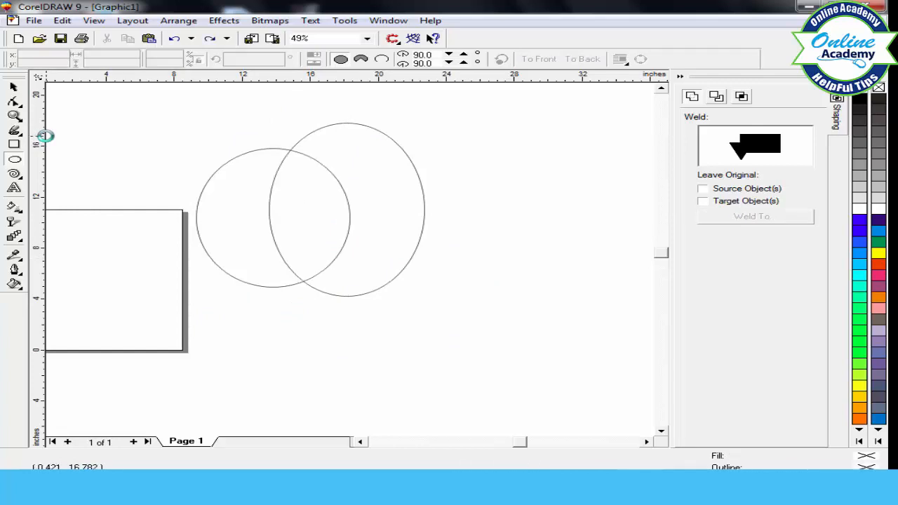
Select both ellipses, trim one with the other without leaving the source or target originals, and undo the trim.
{"action": "left_click", "coordinate": [14, 87]}
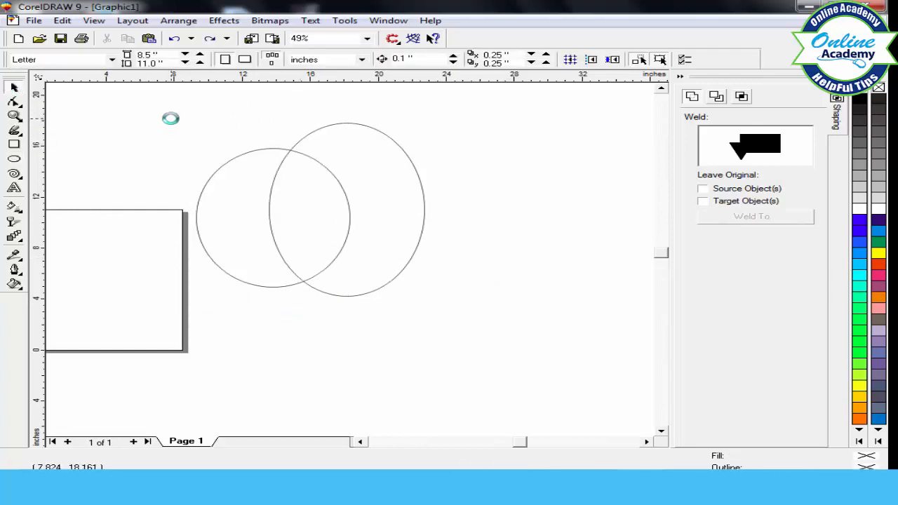
{"action": "key", "text": "ctrl+a"}
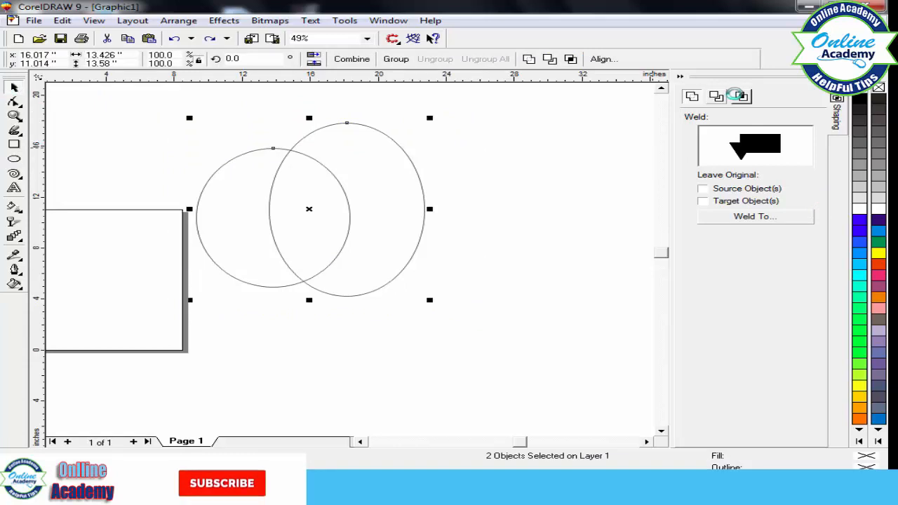
{"action": "left_click", "coordinate": [719, 95]}
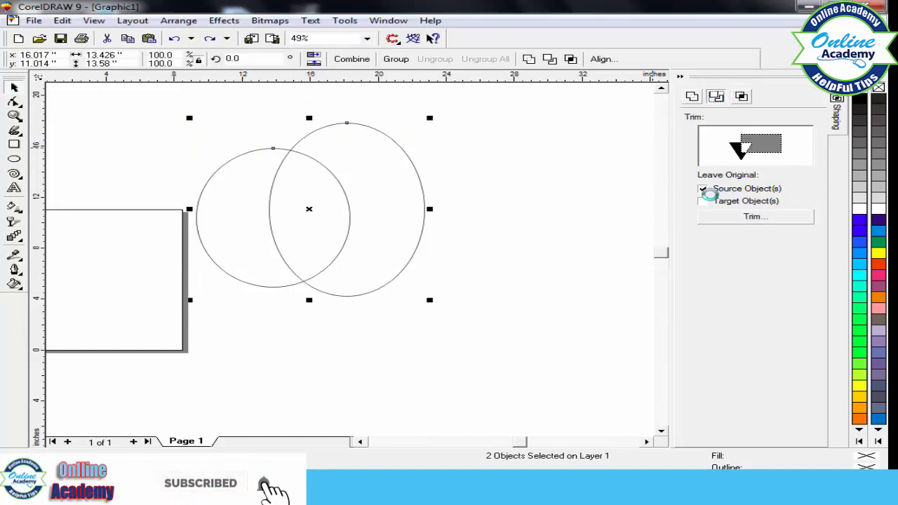
{"action": "left_click", "coordinate": [703, 189]}
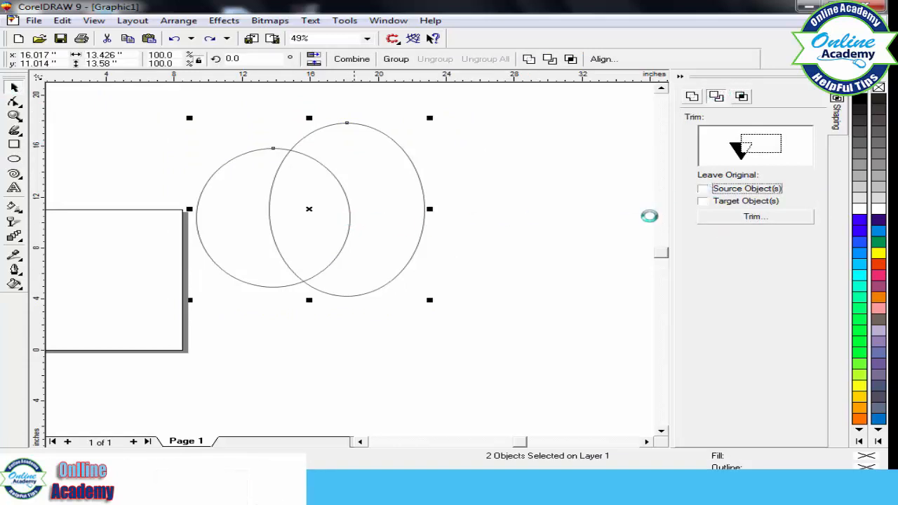
{"action": "left_click", "coordinate": [747, 216]}
{"action": "left_click", "coordinate": [348, 207]}
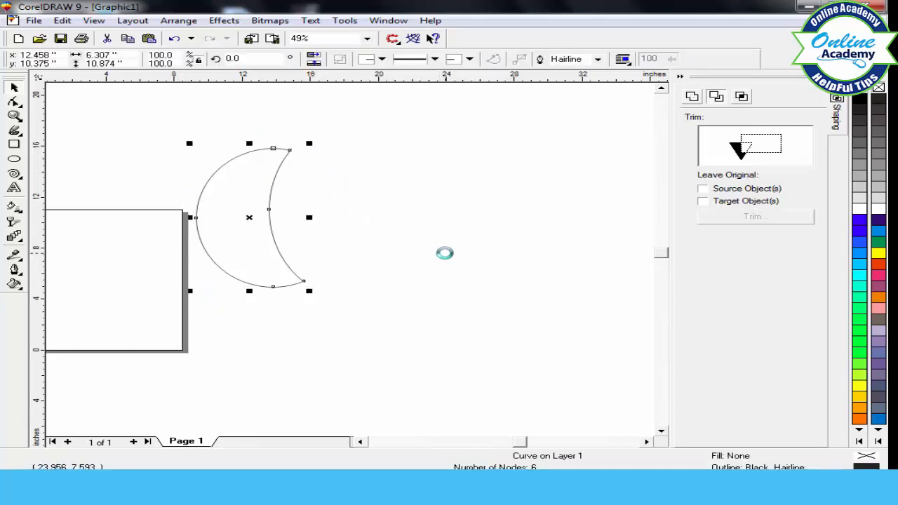
{"action": "key", "text": "ctrl+z"}
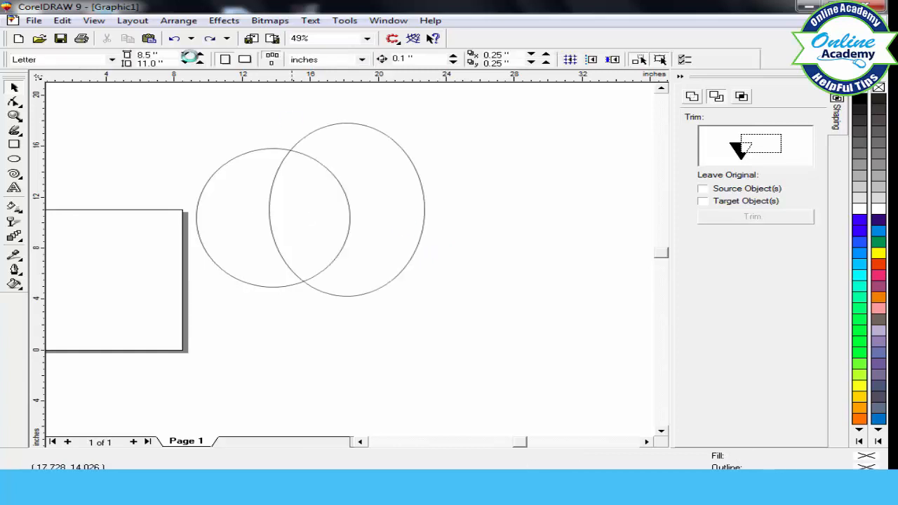
Intersect the two selected ellipses without leaving the source or target originals, keeping only their overlapping area.
{"action": "left_click_drag", "start_coordinate": [148, 105], "coordinate": [521, 300]}
{"action": "left_click", "coordinate": [740, 96]}
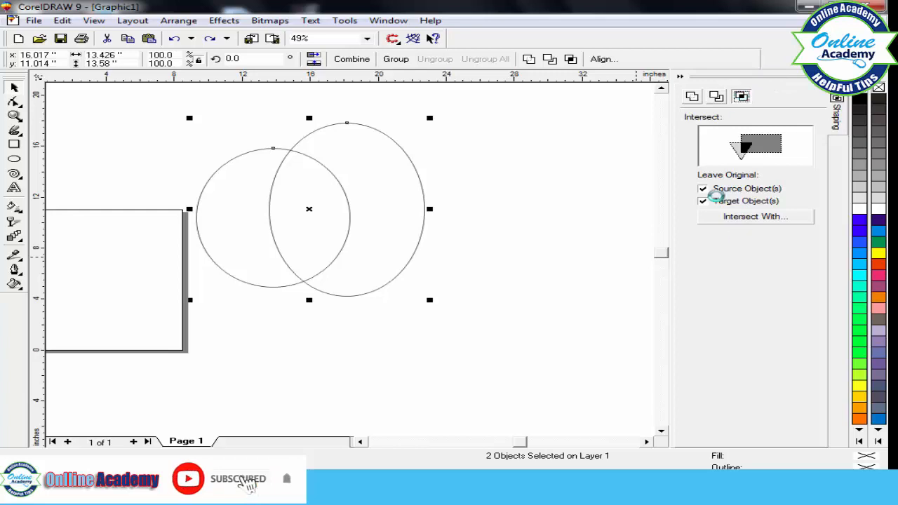
{"action": "left_click", "coordinate": [702, 189]}
{"action": "left_click", "coordinate": [702, 201]}
{"action": "left_click", "coordinate": [721, 217]}
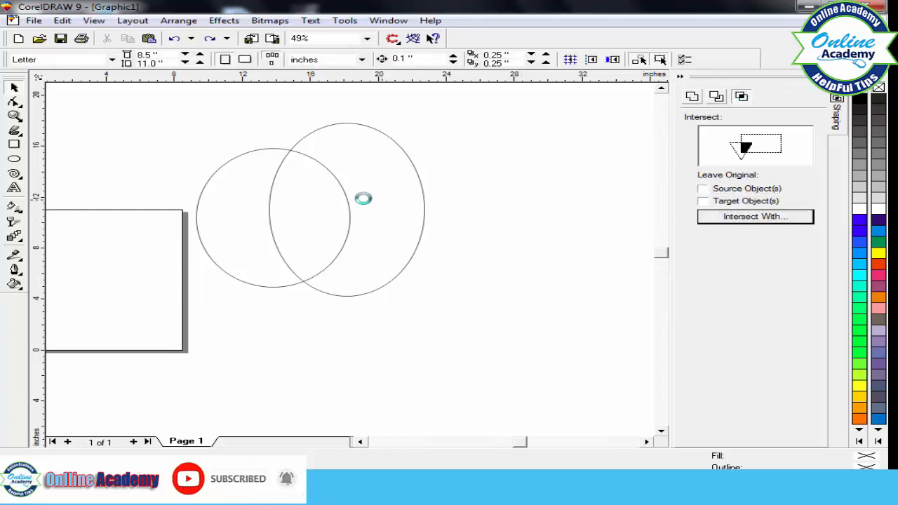
{"action": "left_click", "coordinate": [345, 197]}
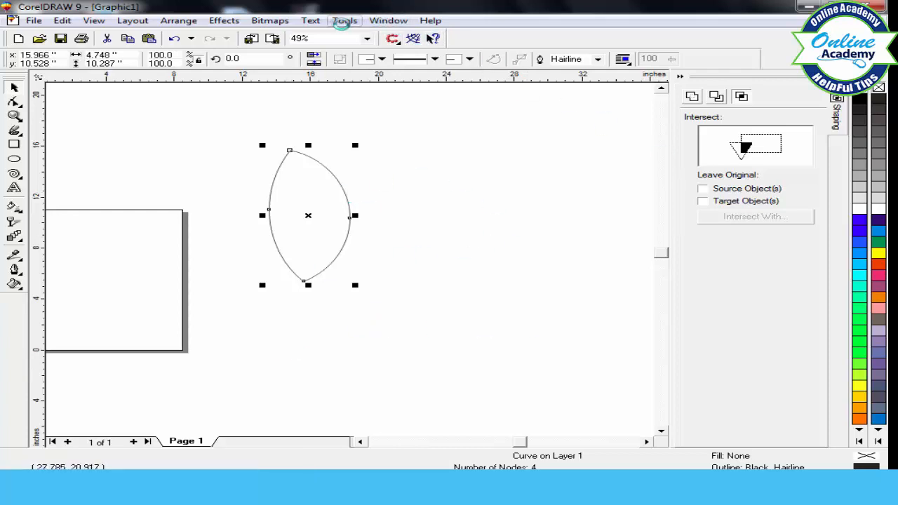
{"action": "left_click", "coordinate": [388, 20]}
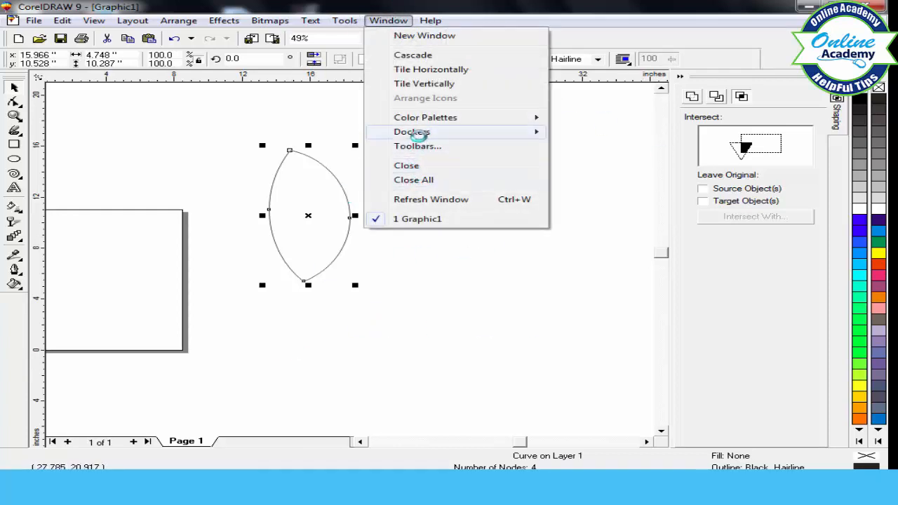
{"action": "left_click", "coordinate": [414, 134]}
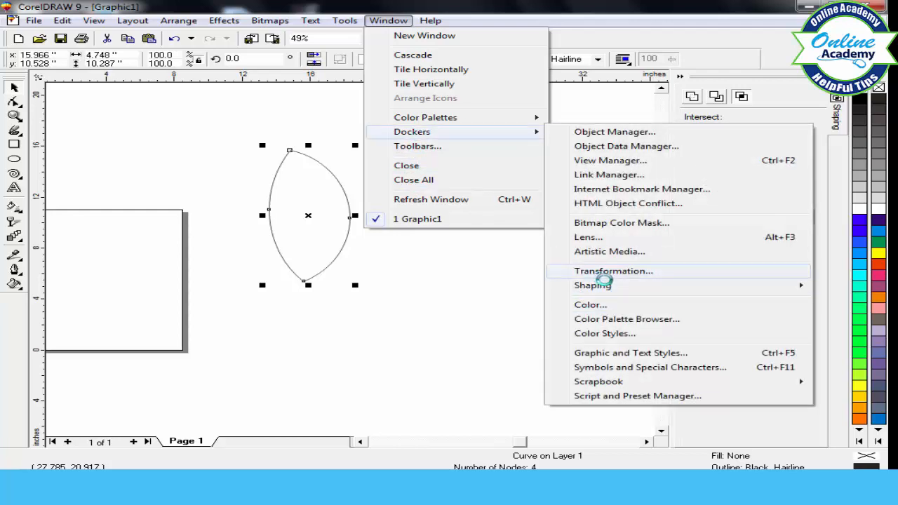
{"action": "left_click", "coordinate": [602, 282]}
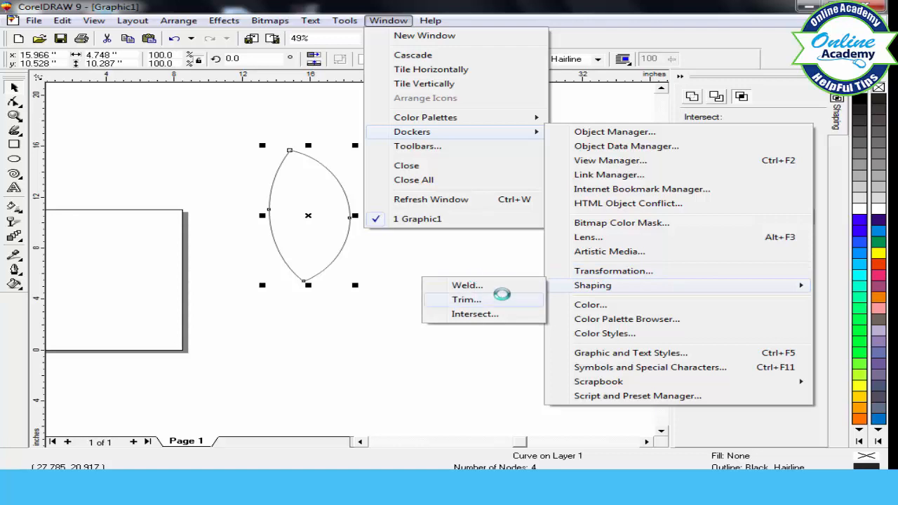
{"action": "left_click", "coordinate": [359, 293]}
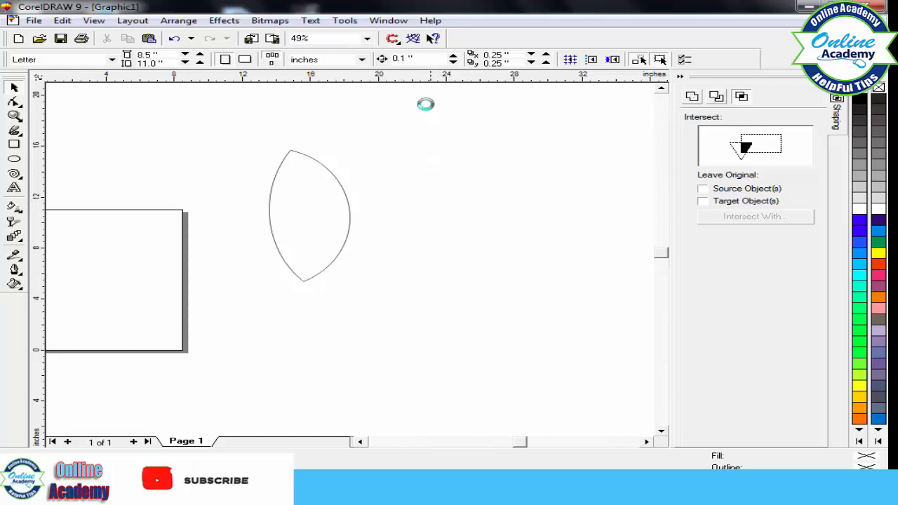
Open the Color Management options to view the display and printer color settings, and close them without changes.
{"action": "left_click", "coordinate": [391, 19]}
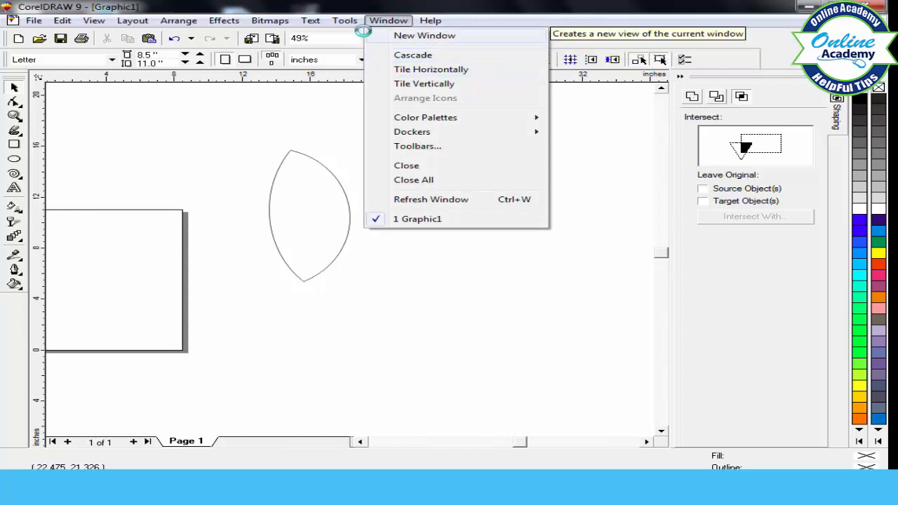
{"action": "mouse_move", "coordinate": [345, 21]}
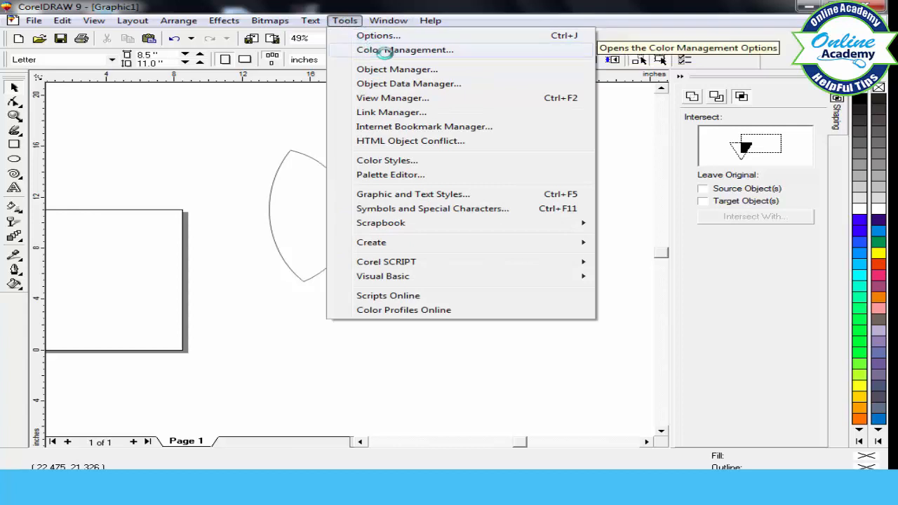
{"action": "left_click", "coordinate": [394, 50]}
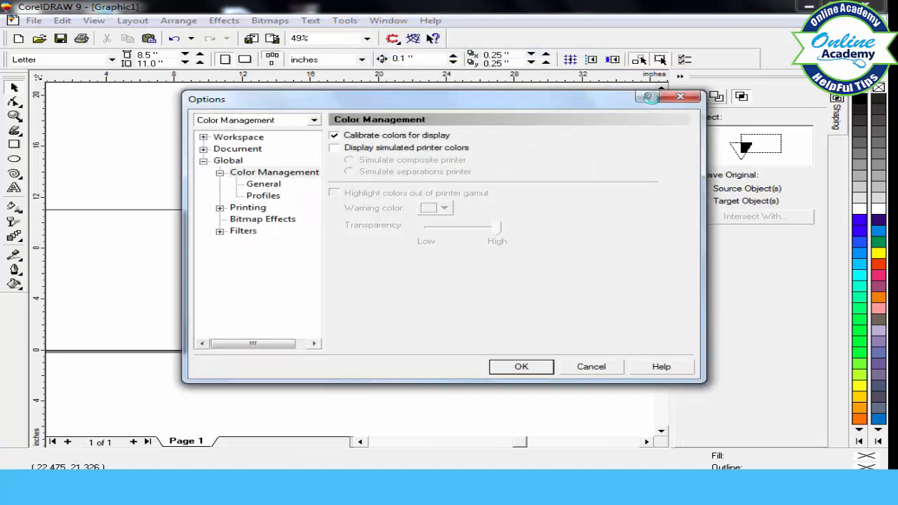
{"action": "left_click", "coordinate": [676, 94]}
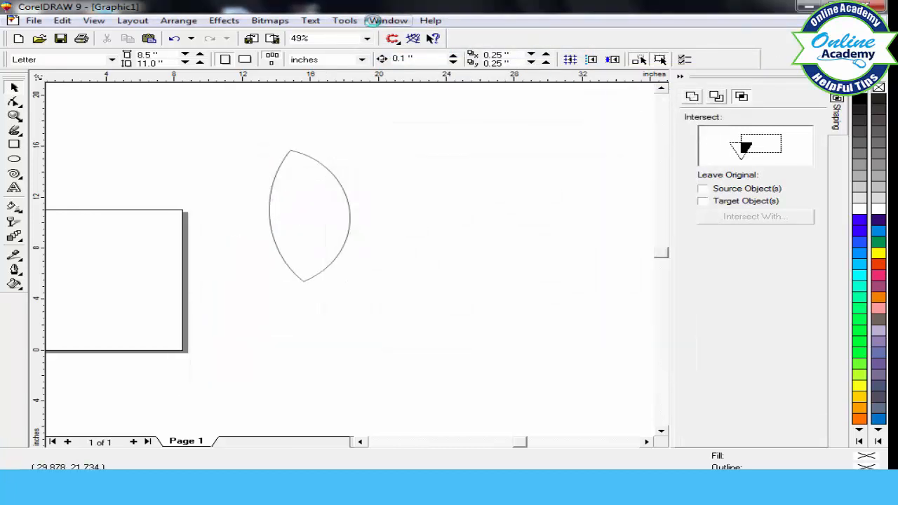
Request What's This? help for the Zoom tool and close the help window.
{"action": "left_click", "coordinate": [345, 19]}
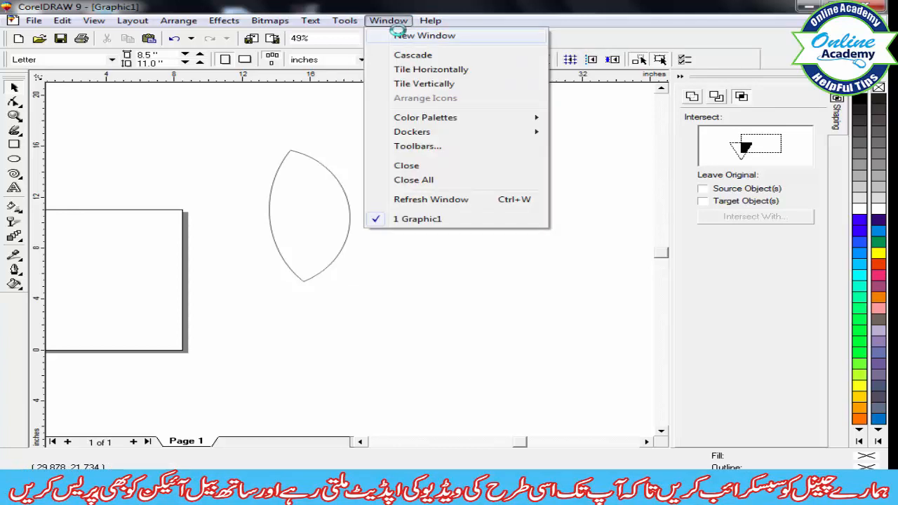
{"action": "mouse_move", "coordinate": [423, 21]}
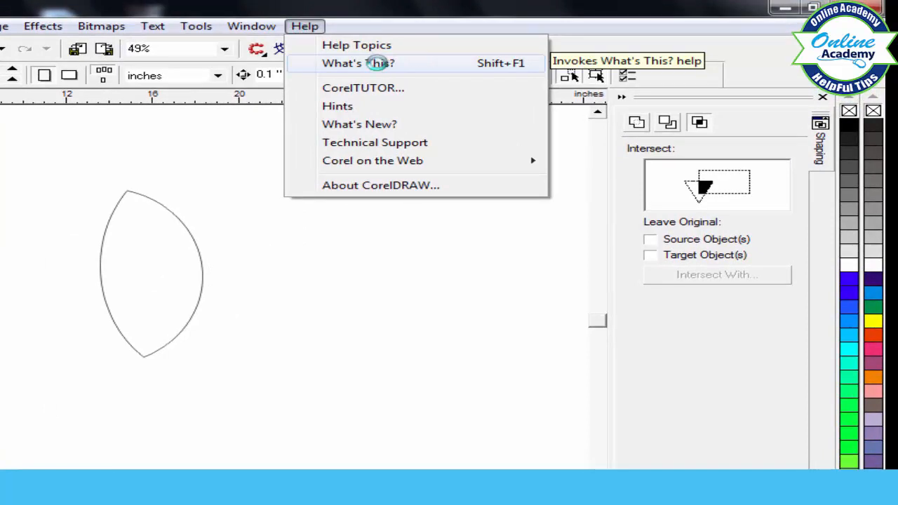
{"action": "left_click", "coordinate": [377, 63]}
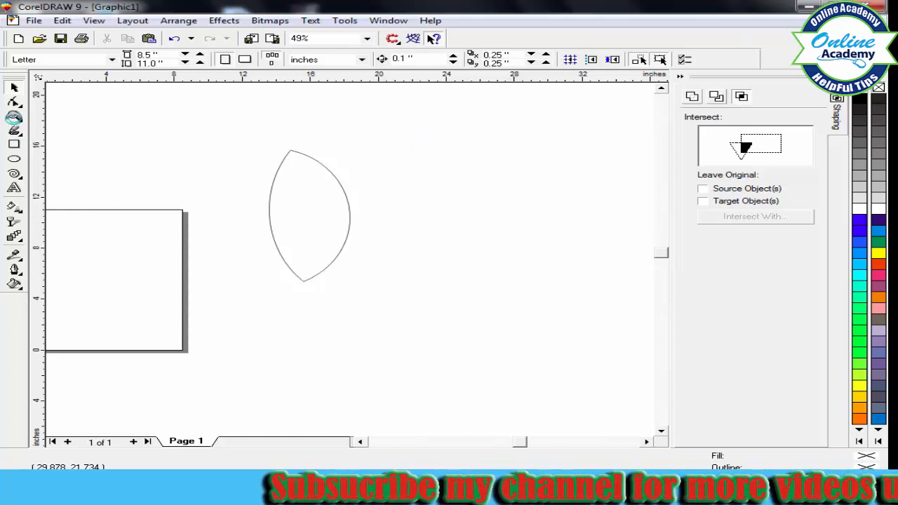
{"action": "key", "text": "F1"}
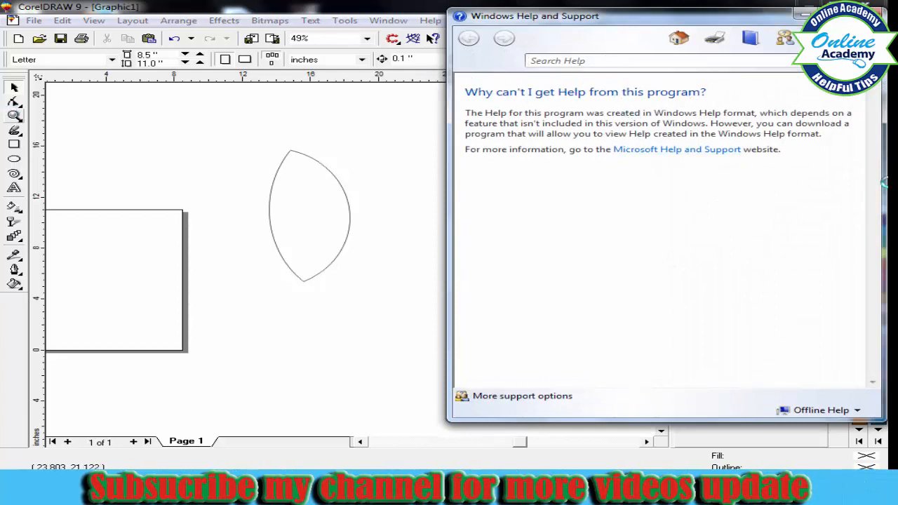
{"action": "left_click", "coordinate": [876, 9]}
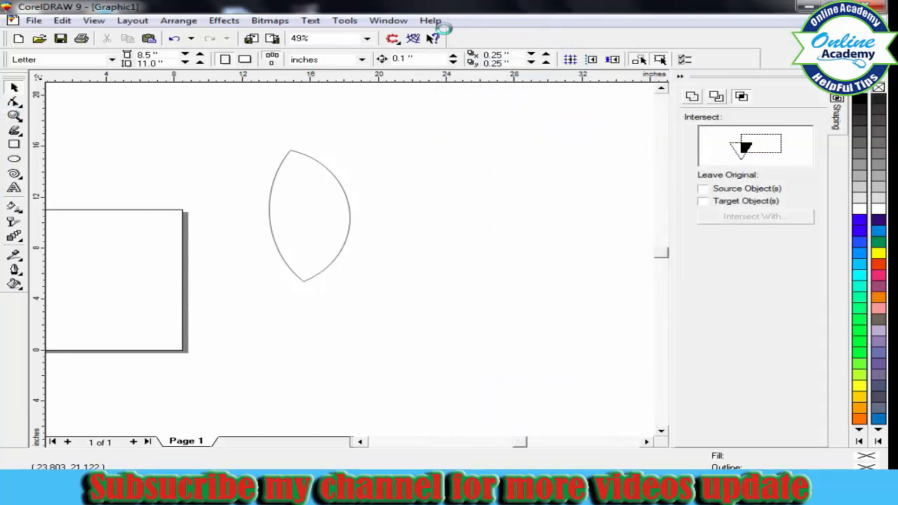
Request What's This? help for the Shape tool.
{"action": "left_click", "coordinate": [429, 21]}
{"action": "left_click", "coordinate": [466, 50]}
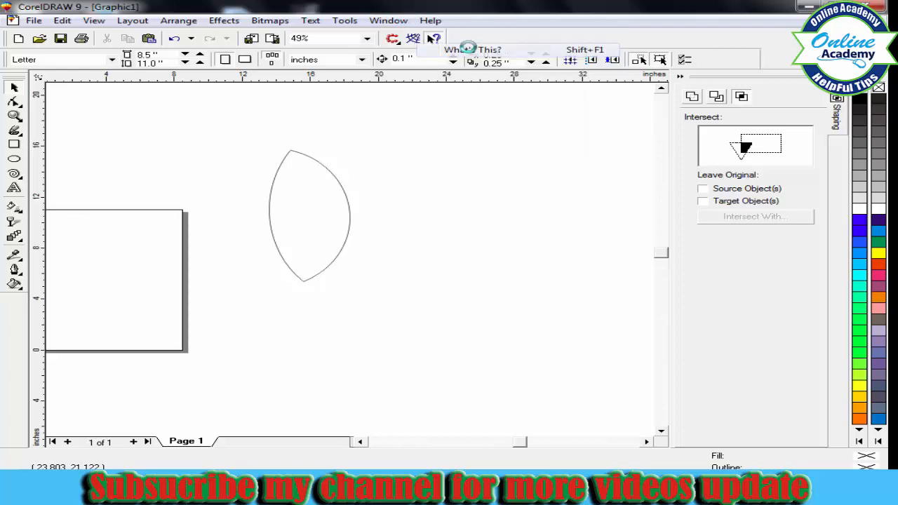
{"action": "left_click", "coordinate": [13, 103]}
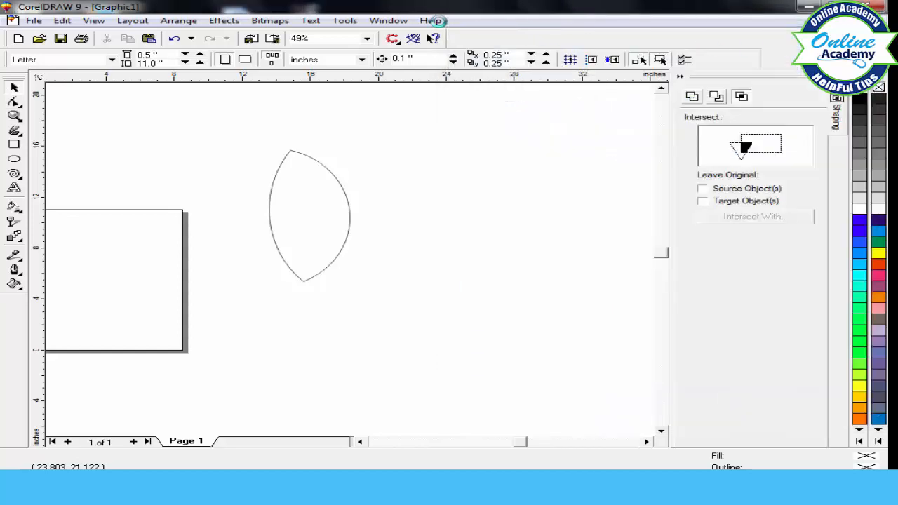
View the About CorelDRAW version and registration information and close it.
{"action": "left_click", "coordinate": [432, 20]}
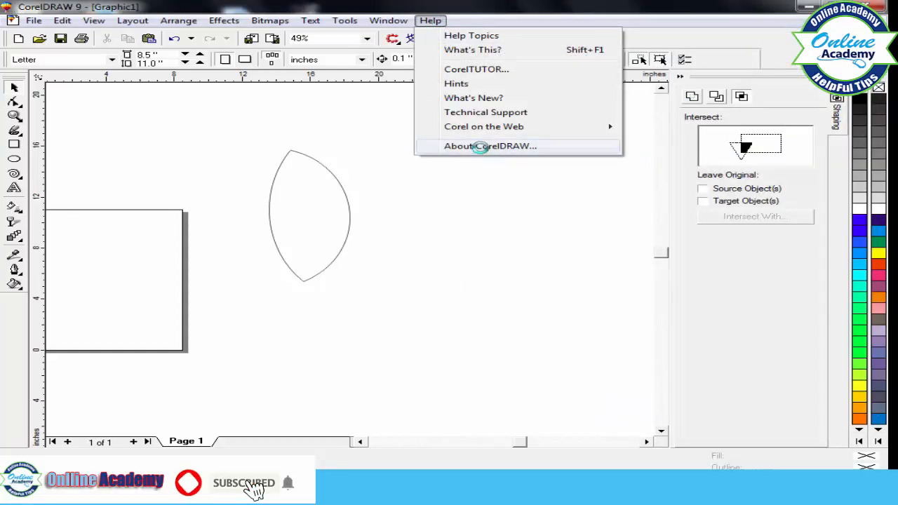
{"action": "left_click", "coordinate": [480, 147]}
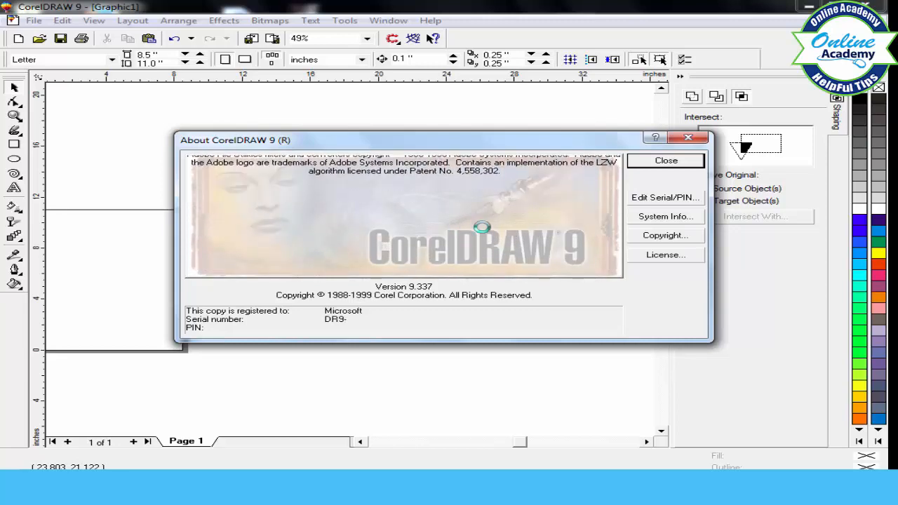
{"action": "left_click", "coordinate": [678, 160]}
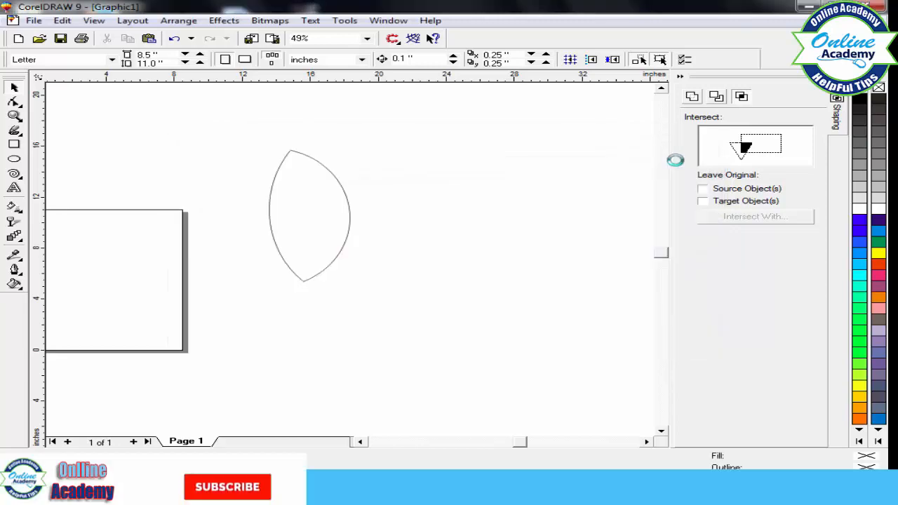
Select the leaf-shaped curve and move it over the page's upper right corner, centered at about x 6.5, y 8.3 inches.
{"action": "left_click", "coordinate": [429, 21]}
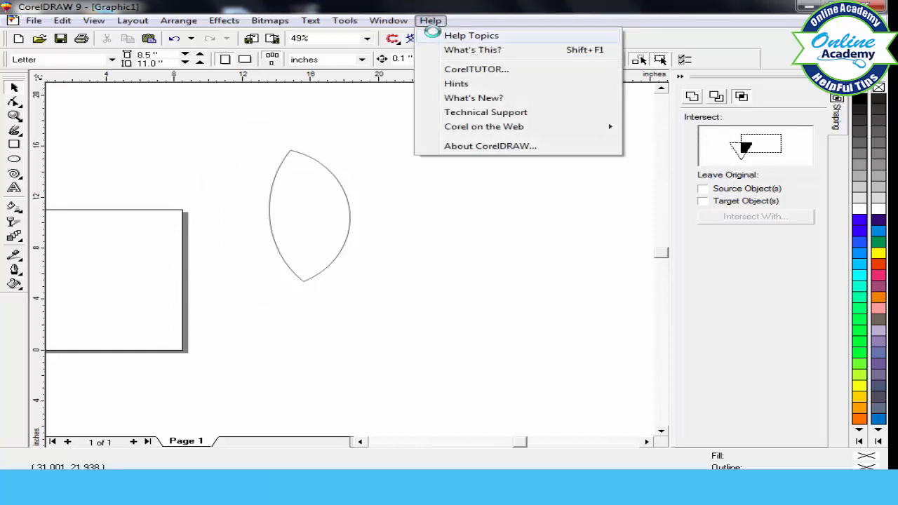
{"action": "left_click", "coordinate": [317, 207]}
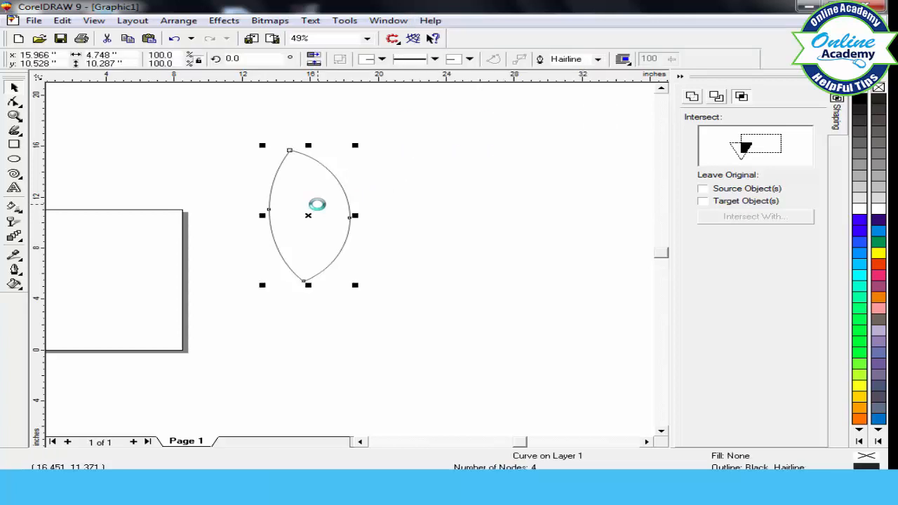
{"action": "left_click_drag", "start_coordinate": [283, 220], "coordinate": [122, 249]}
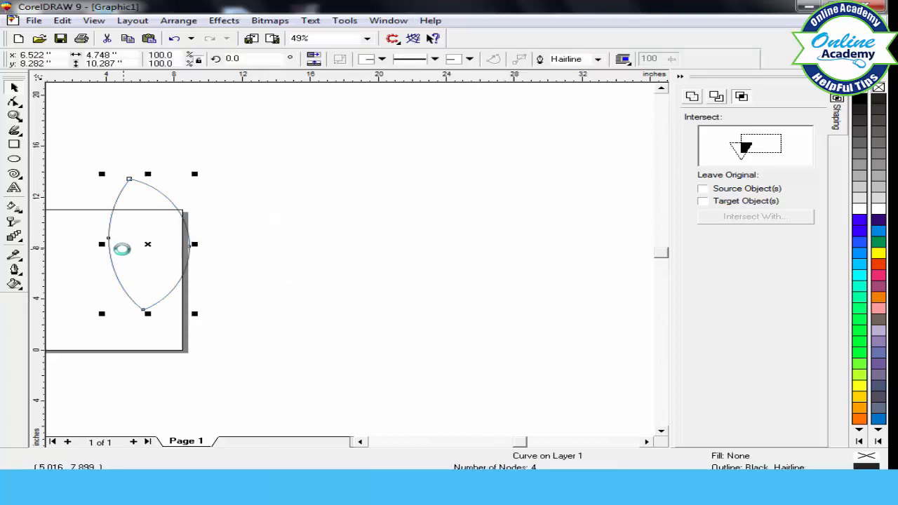
{"action": "key", "text": "shift+F2"}
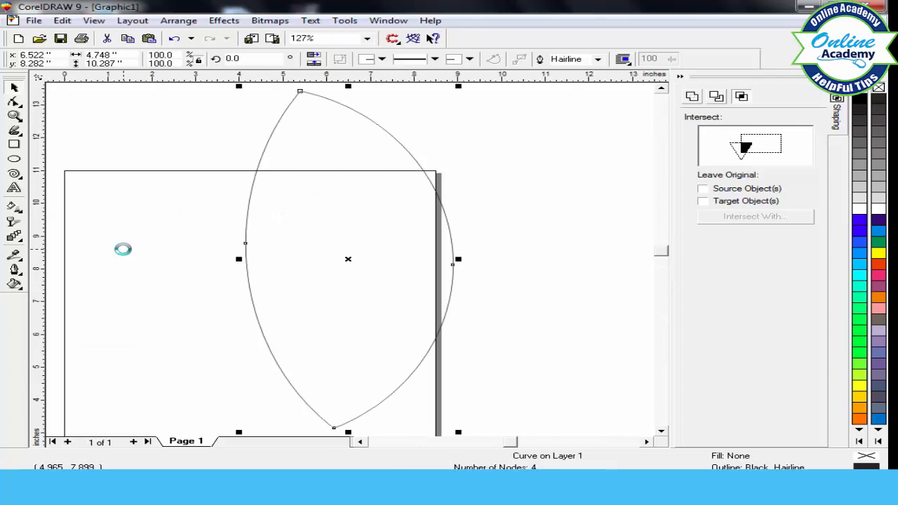
{"action": "key", "text": "F3"}
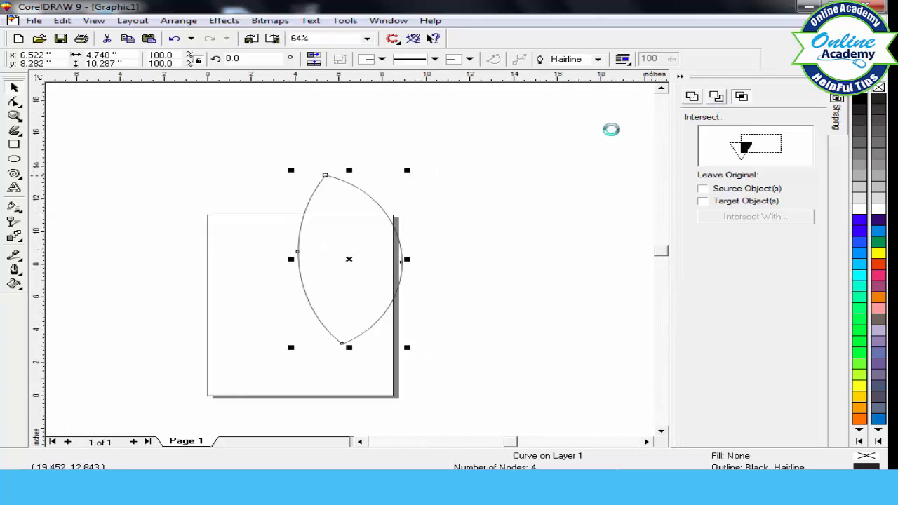
Move the leaf-shaped curve fully inside the page, centered at about x 4.6, y 5.6 inches.
{"action": "left_click", "coordinate": [480, 149]}
{"action": "left_click", "coordinate": [379, 201]}
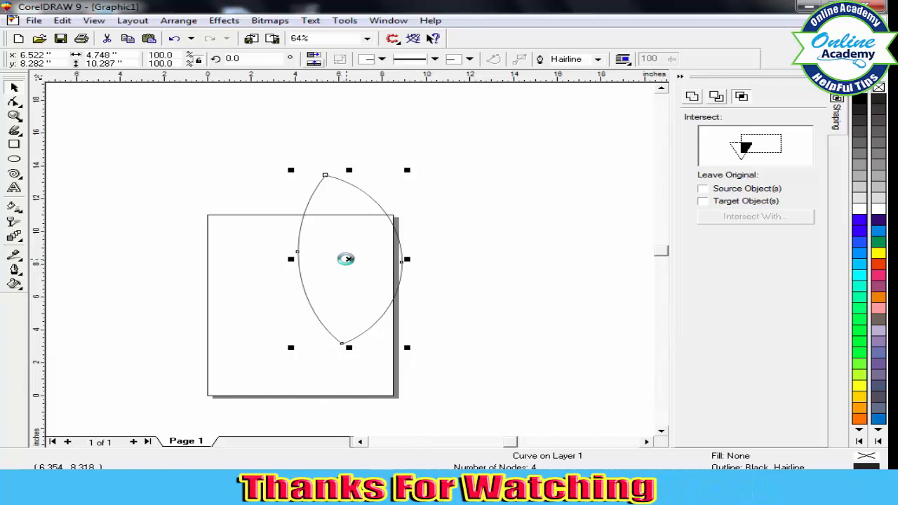
{"action": "left_click_drag", "start_coordinate": [344, 259], "coordinate": [303, 303]}
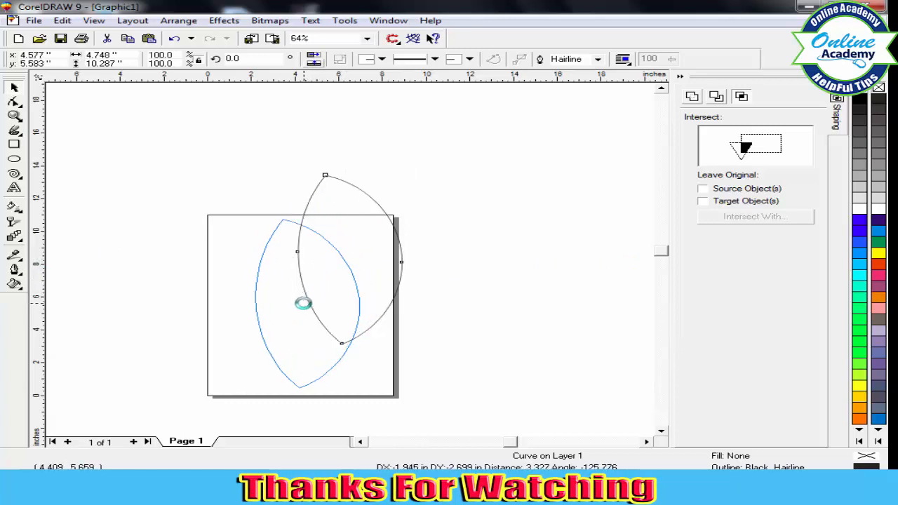